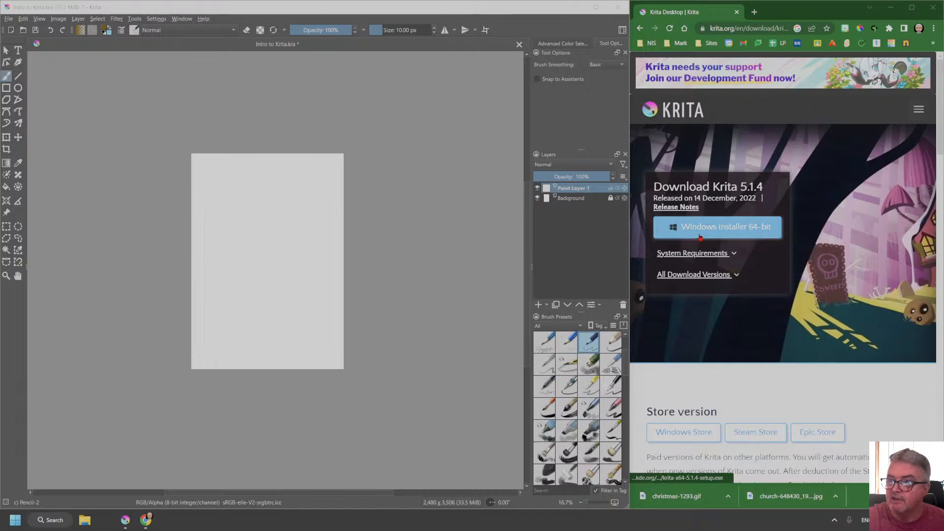
# - Request the Krita 5.1.4 Windows 64-bit installer and look through the post-download page's community and learning resources
pyautogui.click(699, 230)
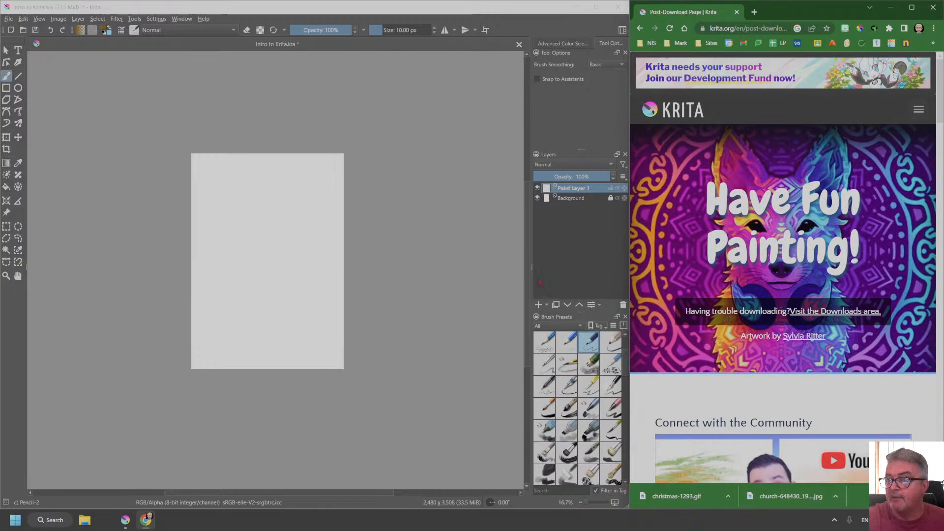
pyautogui.scroll(-3, 720, 205)
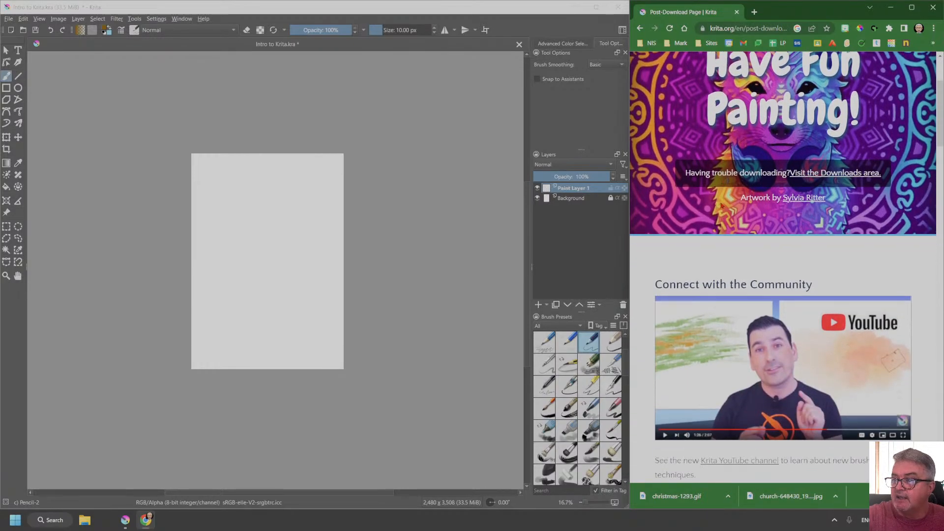
pyautogui.scroll(3, 721, 206)
pyautogui.scroll(-10, 723, 206)
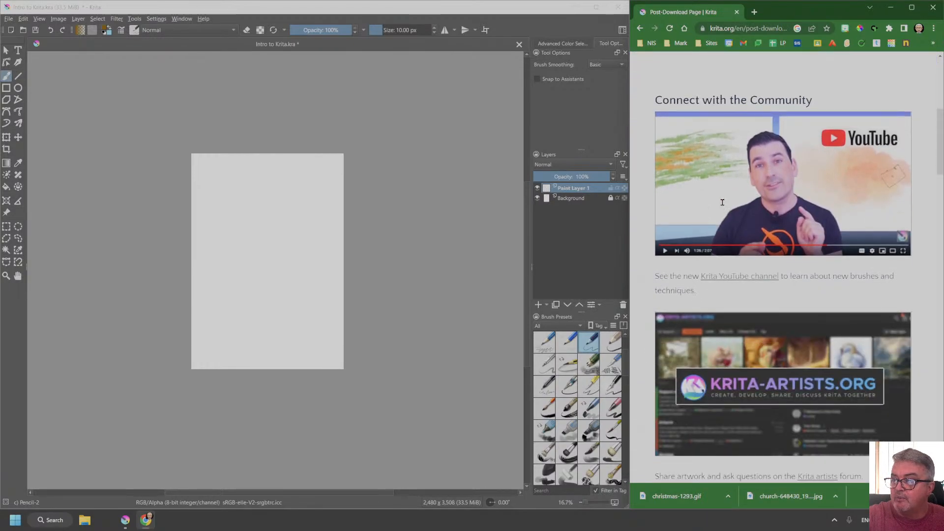
pyautogui.scroll(-1, 723, 208)
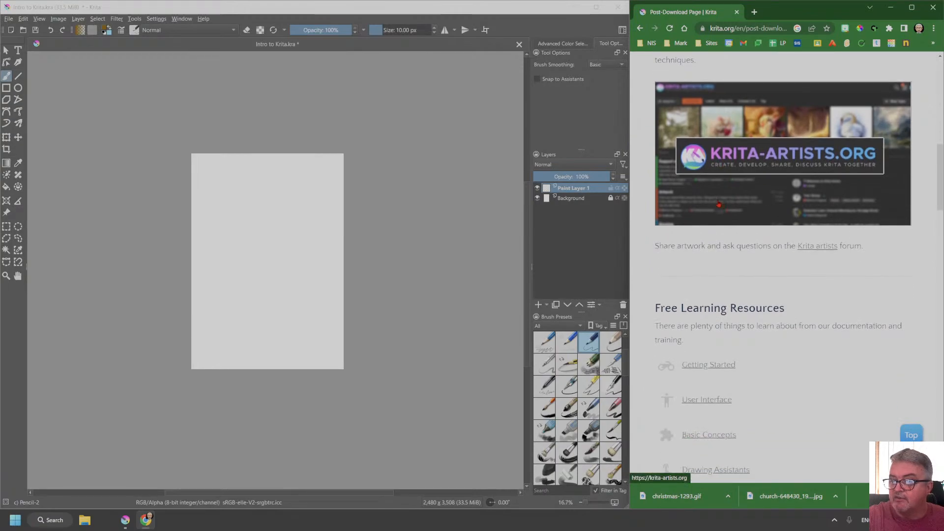
pyautogui.scroll(5, 758, 264)
pyautogui.scroll(6, 758, 264)
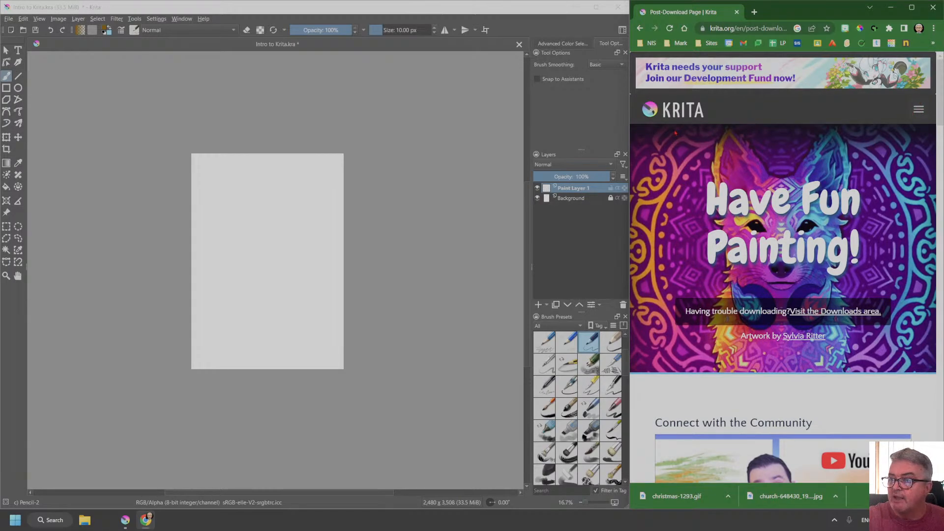
# - Return to the download page and save the Windows 64-bit installer as krita-x64-5.1.4-setup in the Downloads > APPS folder
pyautogui.click(640, 28)
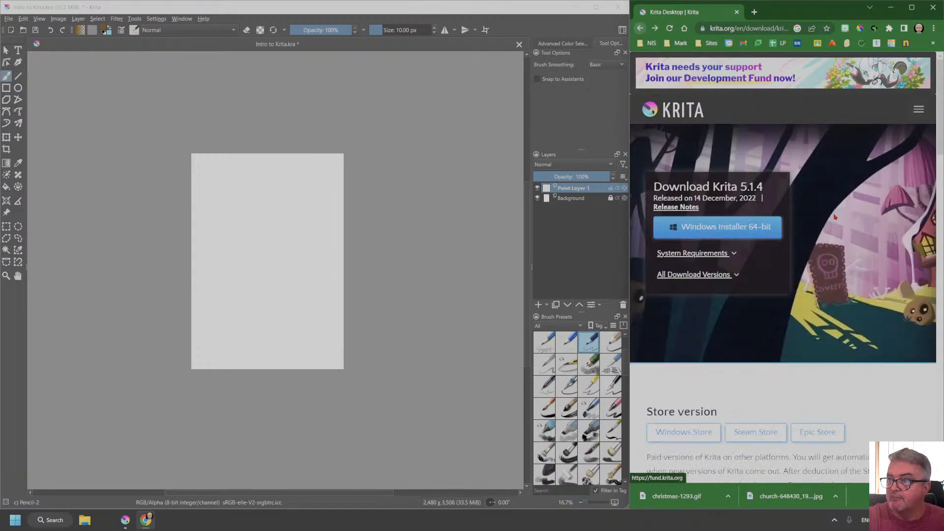
pyautogui.click(704, 232)
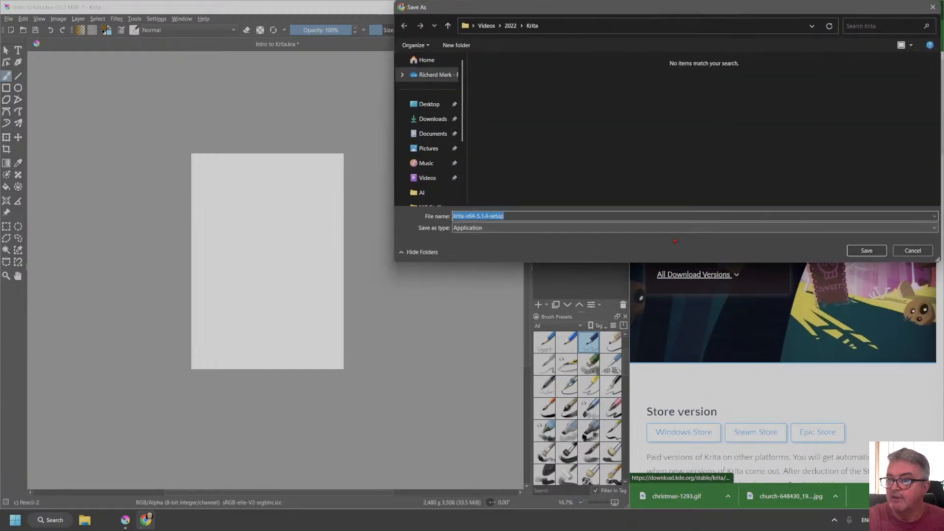
pyautogui.click(424, 120)
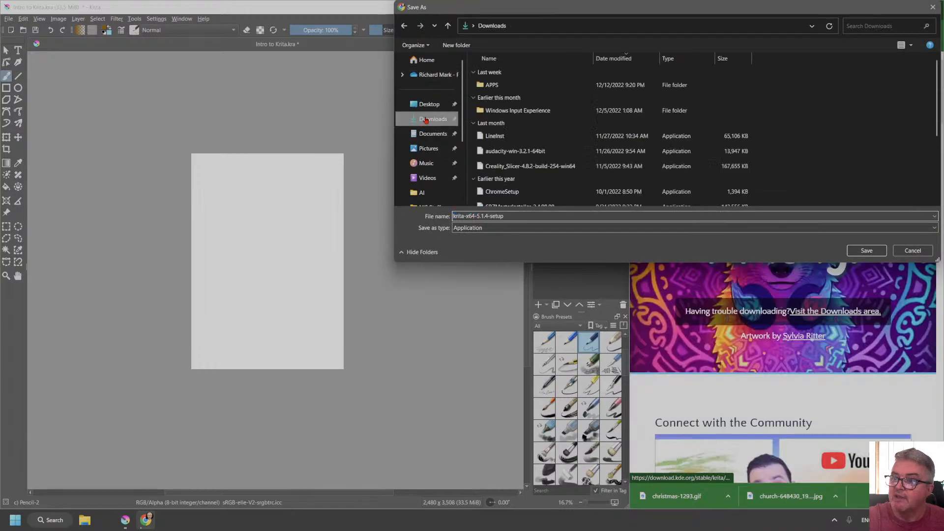
pyautogui.doubleClick(512, 86)
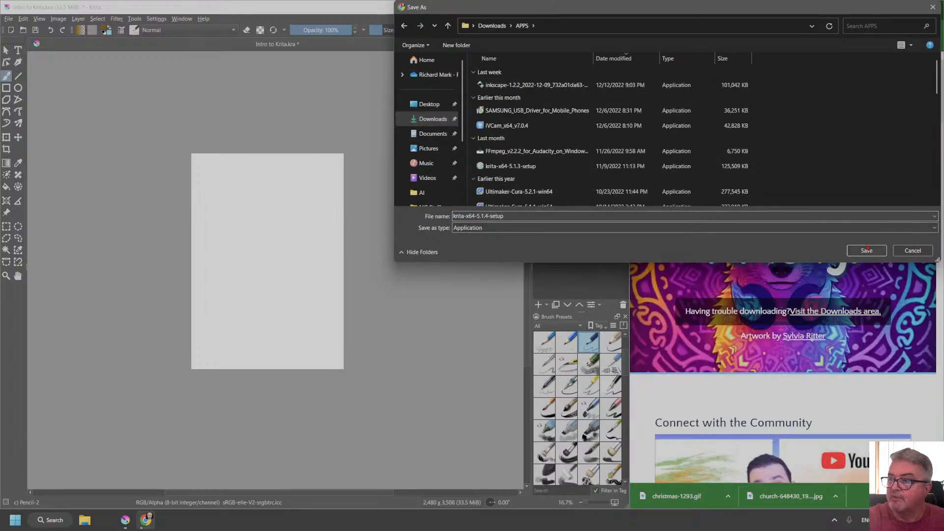
pyautogui.click(865, 250)
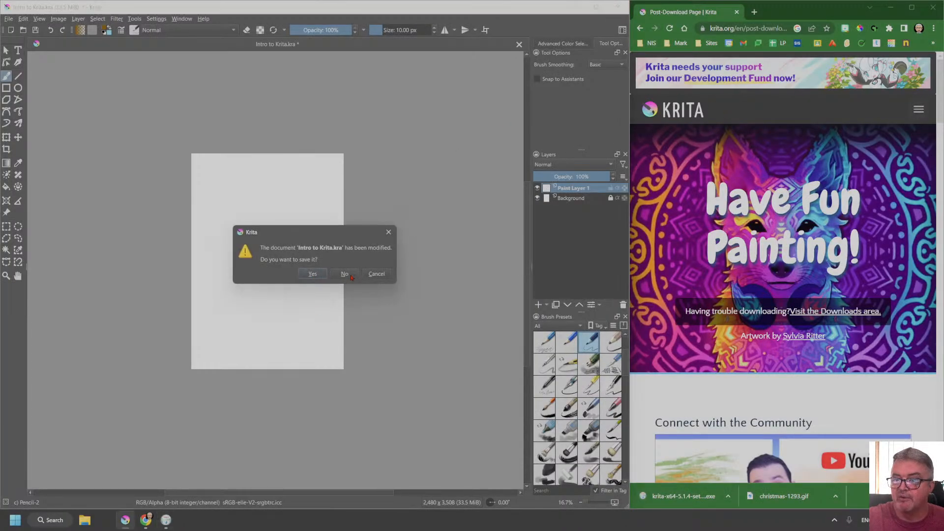
# - Close Intro to Krita.kra without saving its changes and begin the Krita 5.1.4 setup in English
pyautogui.click(345, 274)
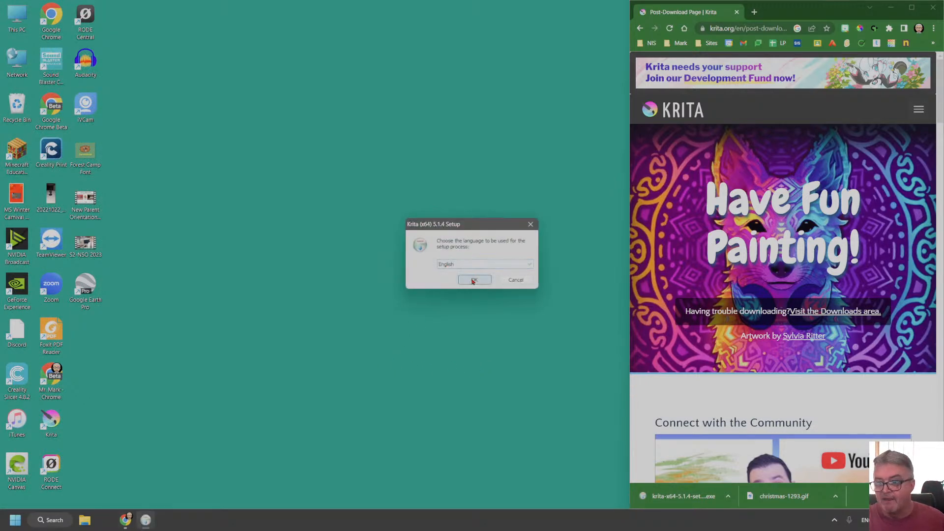
pyautogui.click(473, 281)
pyautogui.click(514, 332)
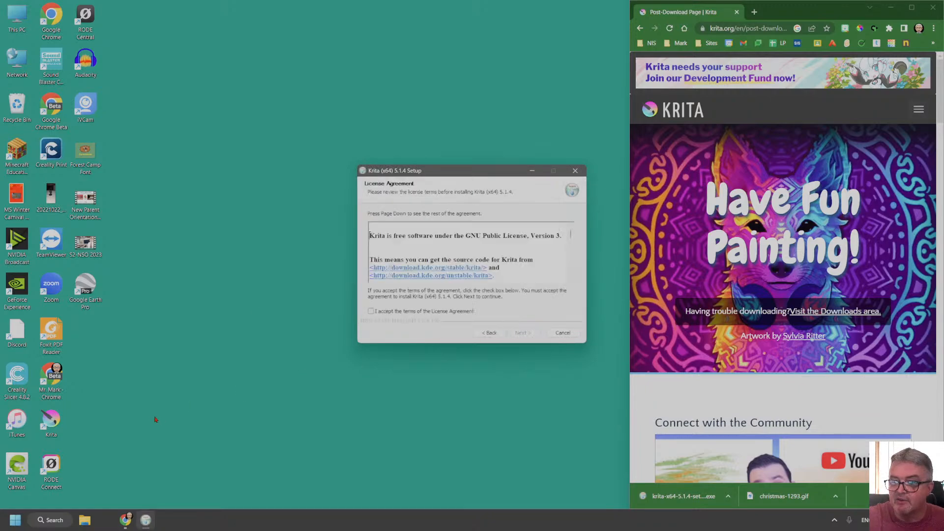
# - Accept the Krita and Shell Extension license agreements, keeping the default destination folder and the Shell Integration component
pyautogui.click(393, 311)
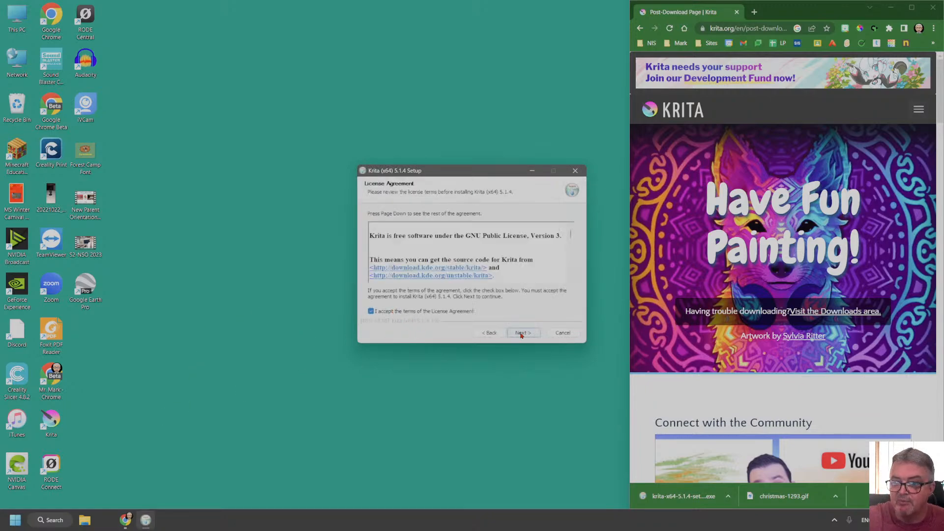
pyautogui.click(522, 334)
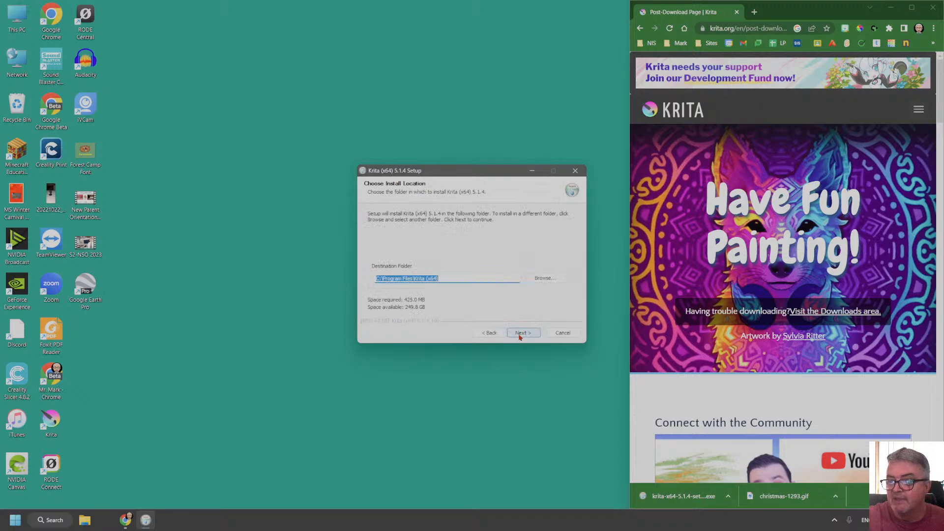
pyautogui.click(521, 335)
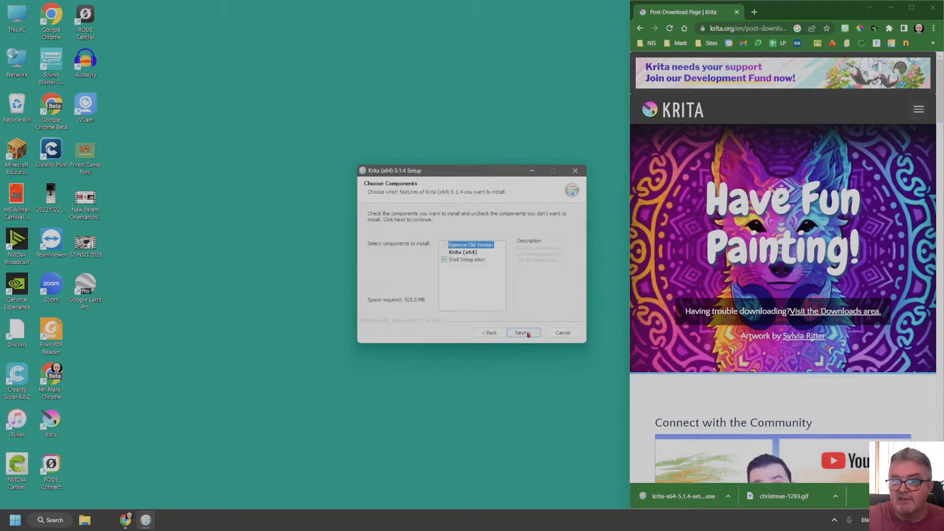
pyautogui.click(525, 334)
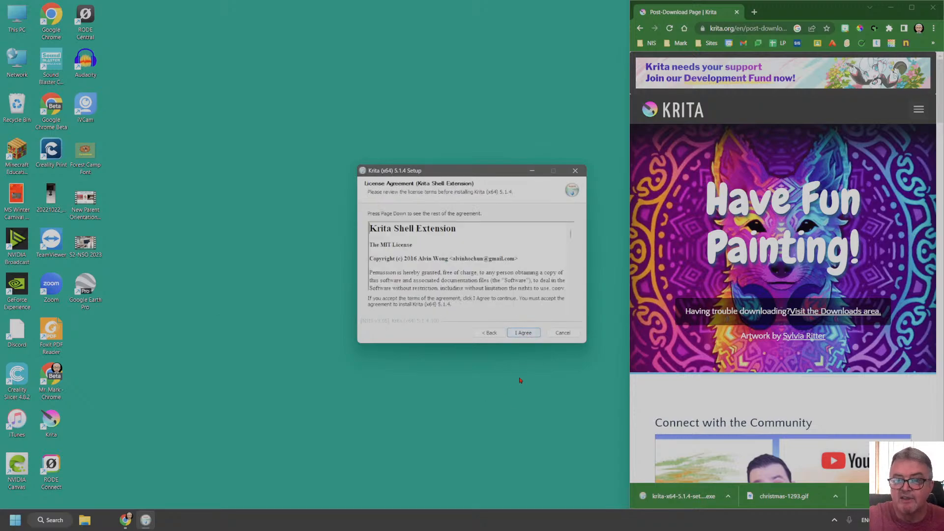
pyautogui.click(522, 333)
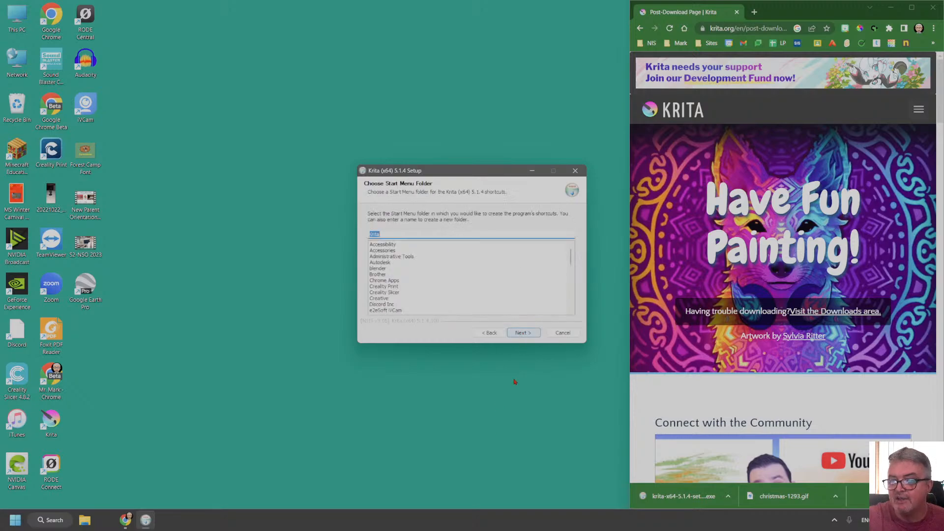
# - Install Krita with the default Start Menu folder and a desktop icon, and finish the setup
pyautogui.click(519, 334)
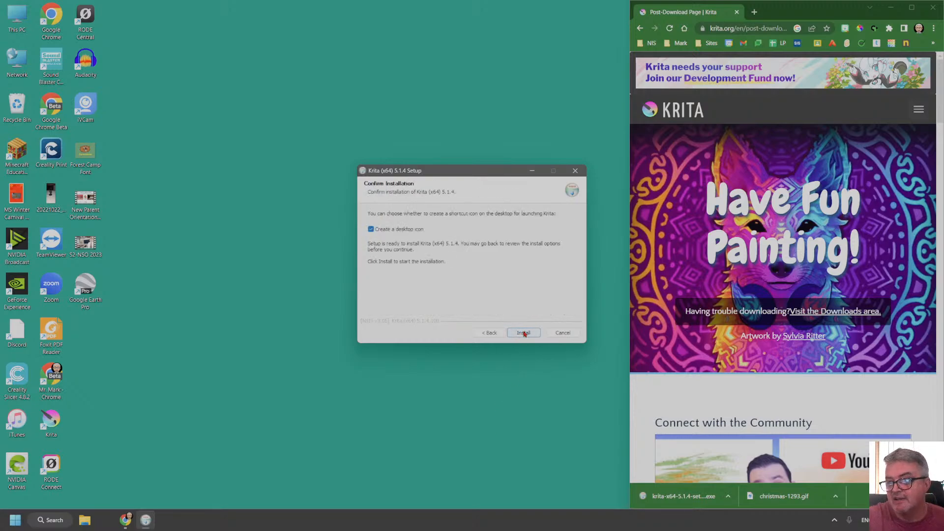
pyautogui.click(525, 334)
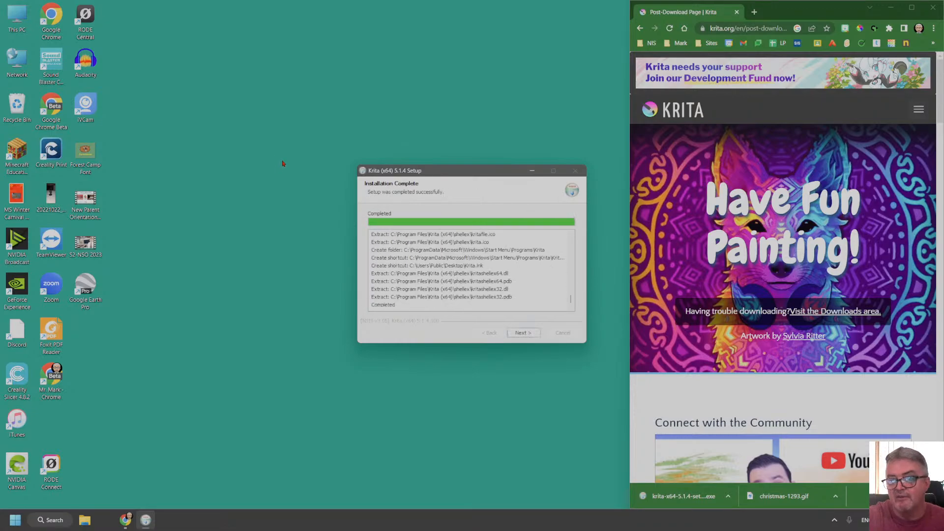
pyautogui.click(524, 333)
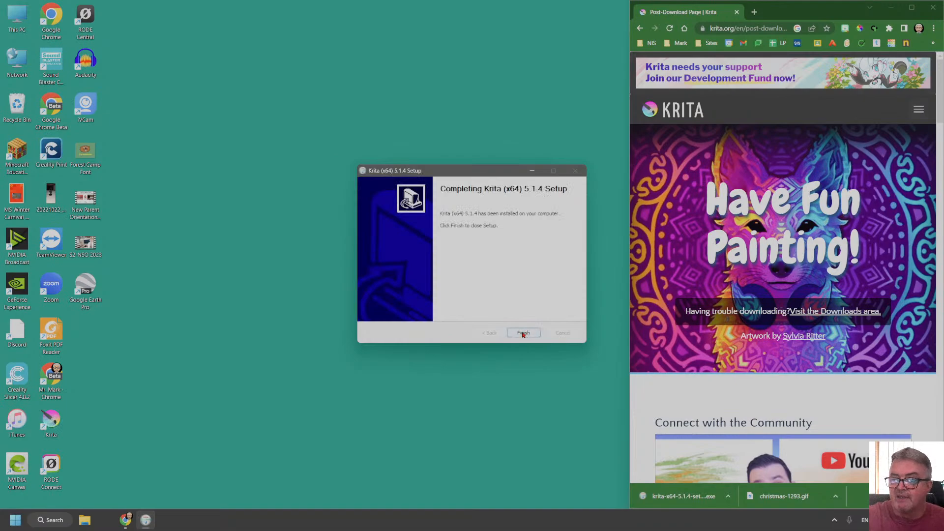
pyautogui.click(524, 334)
# - Launch Krita (x64) from the Graphics group of pinned apps
pyautogui.click(15, 520)
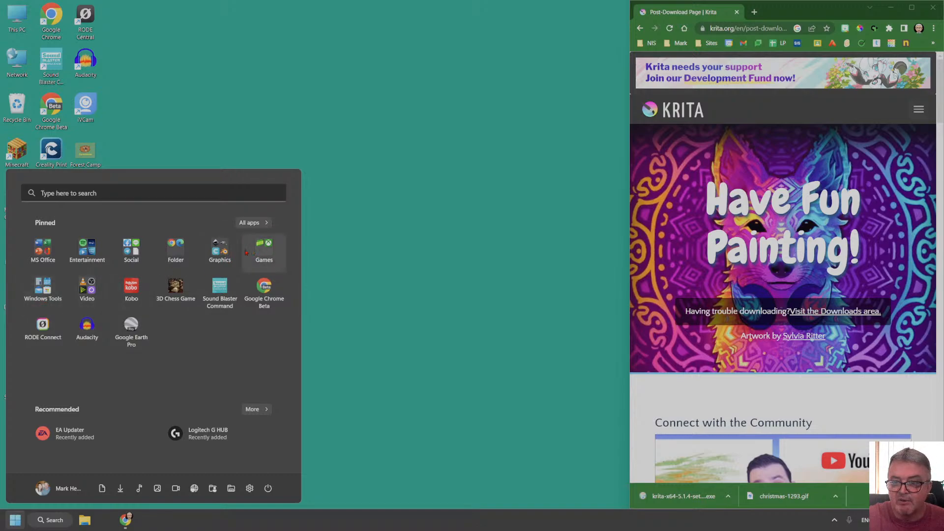
pyautogui.doubleClick(221, 253)
pyautogui.click(221, 254)
pyautogui.scroll(-1, 147, 320)
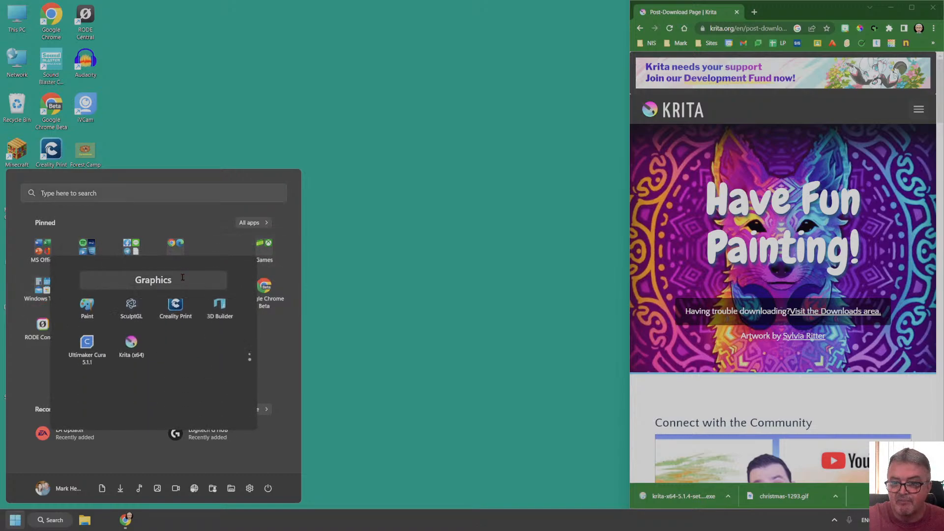
pyautogui.click(129, 313)
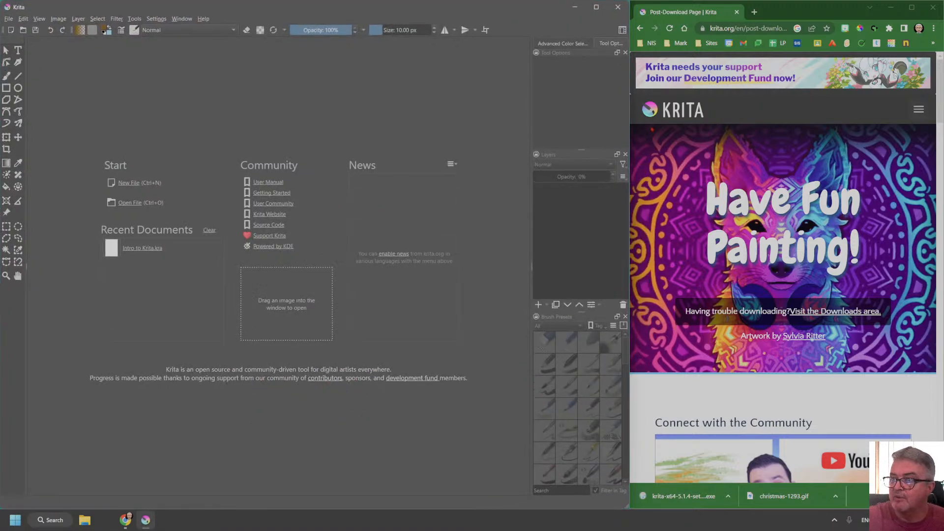
# - Switch to the browser, go to the Krita website's home page and examine its sections from the introduction down to the footer links
pyautogui.click(916, 110)
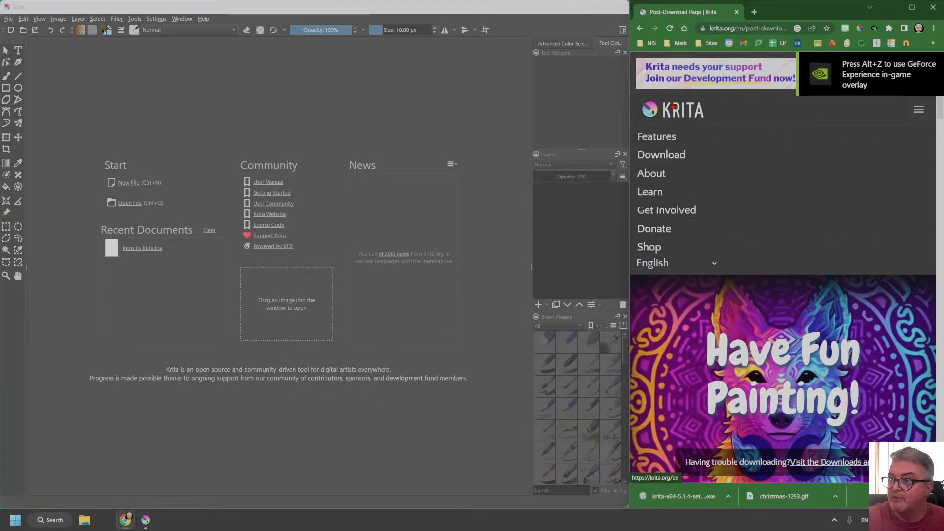
pyautogui.click(674, 110)
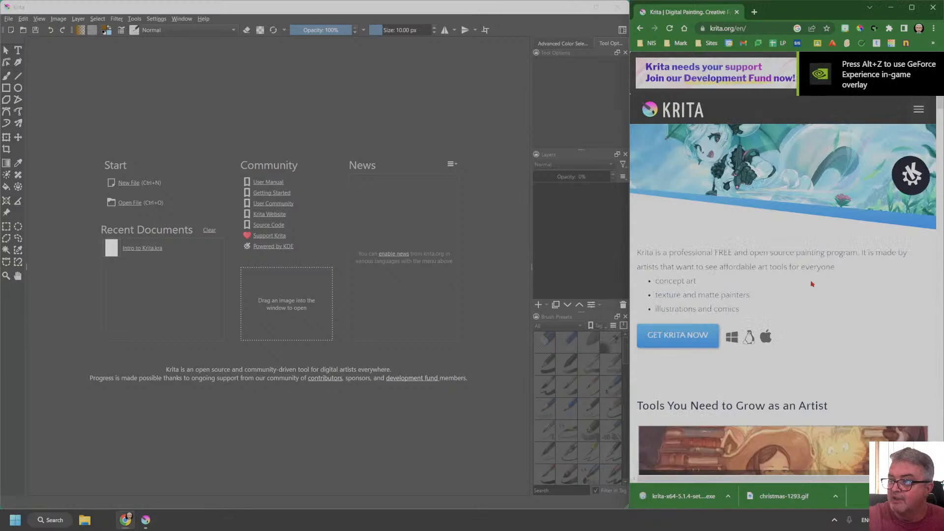
pyautogui.scroll(-3, 812, 282)
pyautogui.scroll(1, 811, 283)
pyautogui.scroll(-8, 812, 283)
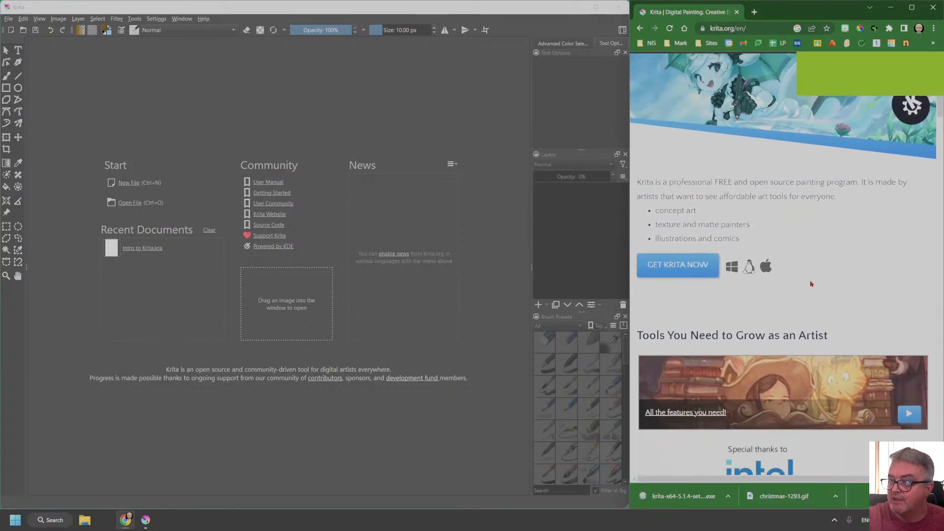
pyautogui.scroll(-10, 811, 281)
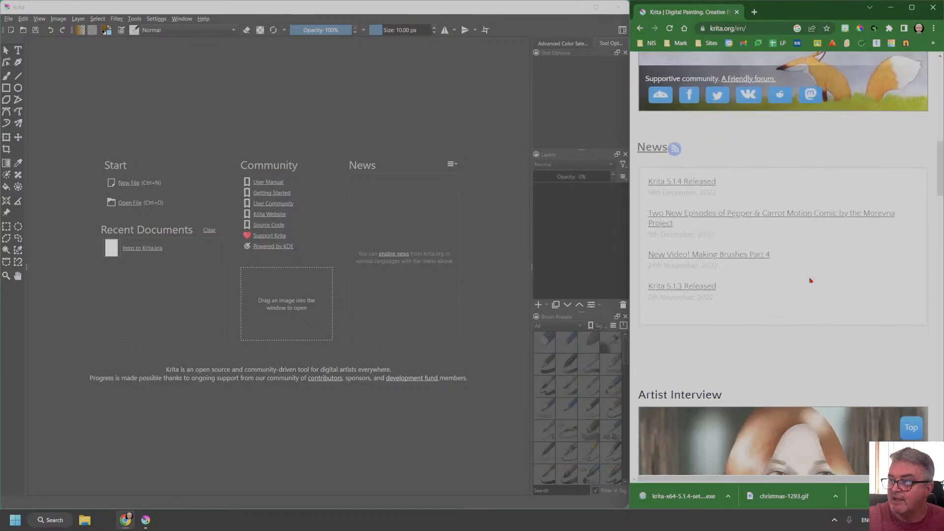
pyautogui.scroll(-10, 809, 276)
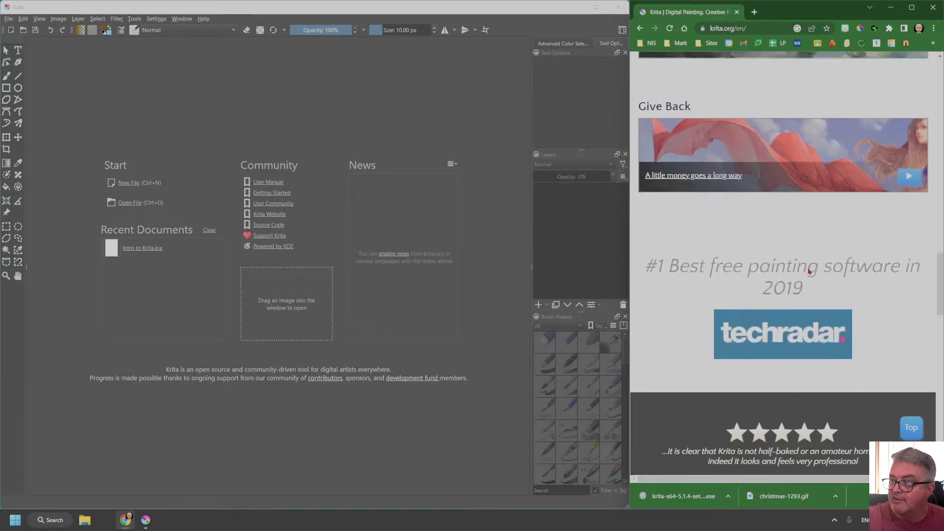
pyautogui.scroll(-4, 809, 271)
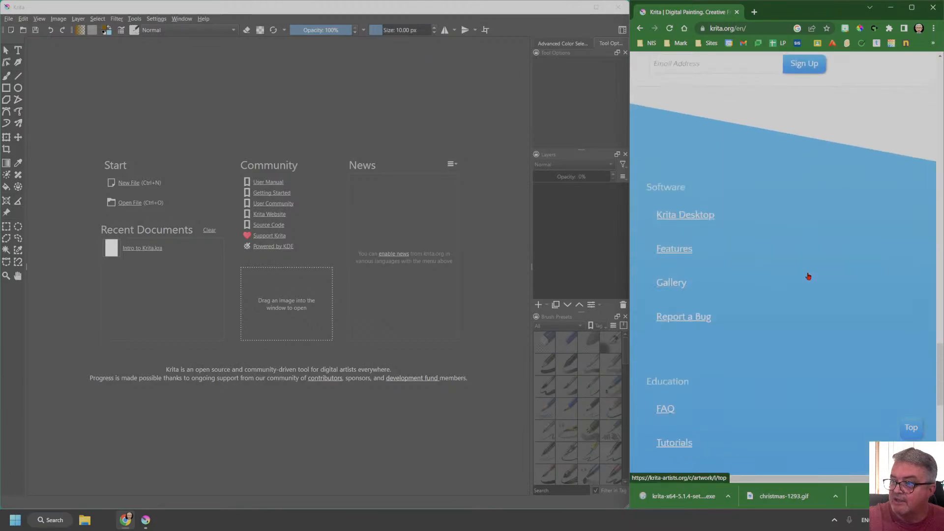
pyautogui.scroll(15, 808, 266)
pyautogui.scroll(15, 807, 260)
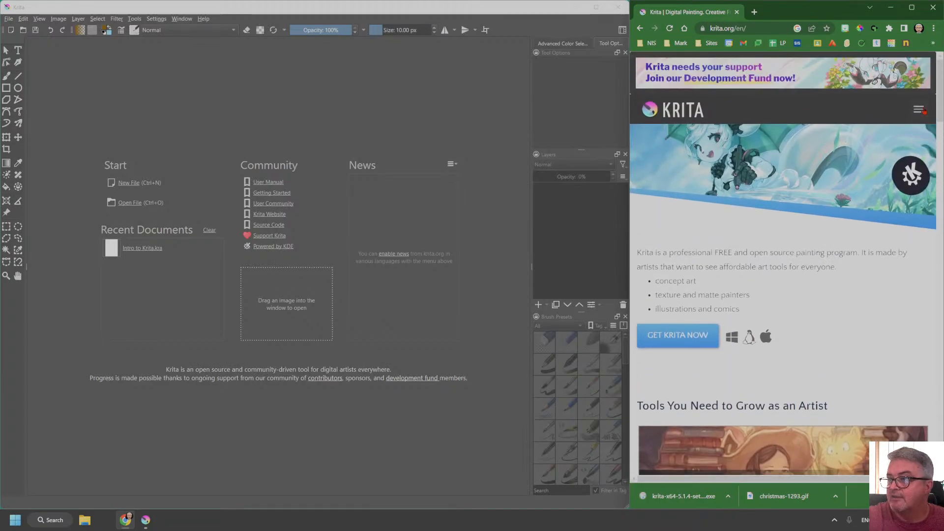
# - Open the Krita website's Learn section and examine the manual's introduction and its user manual, tutorial and getting-started topics
pyautogui.click(924, 112)
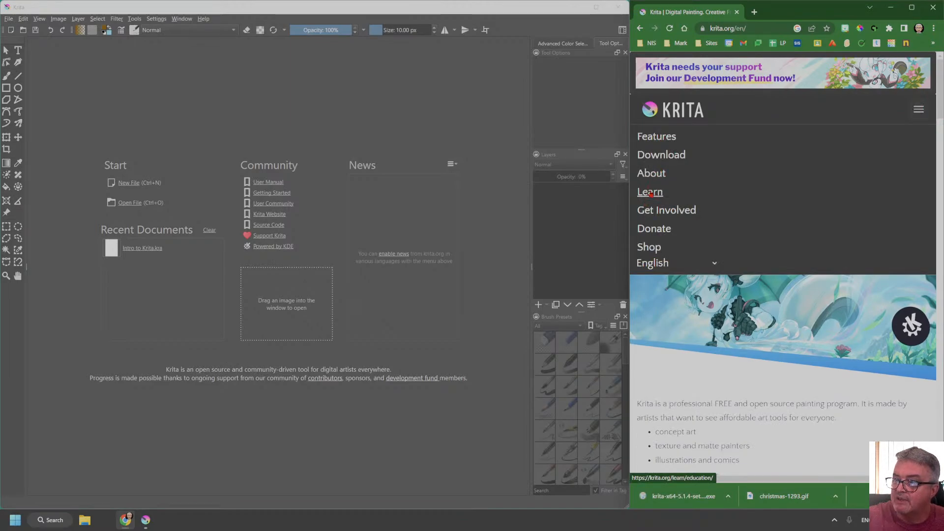
pyautogui.click(650, 192)
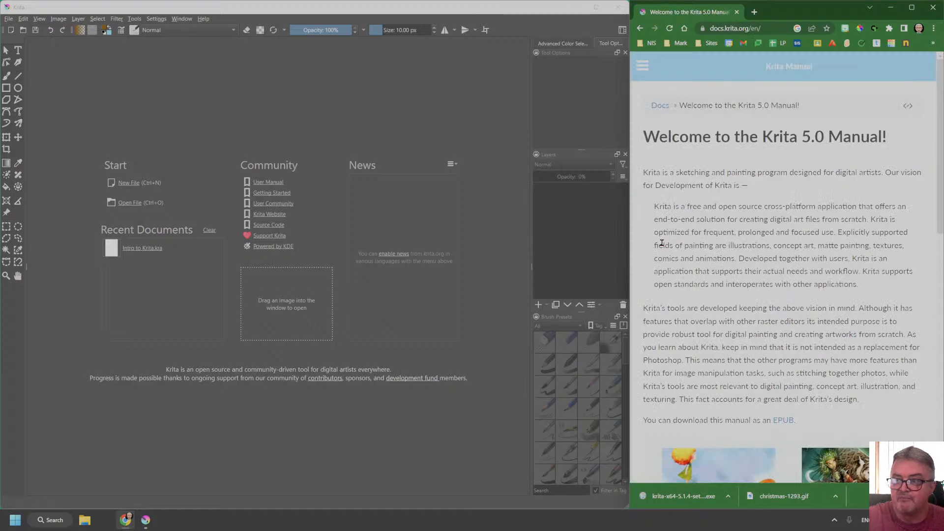
pyautogui.scroll(-3, 780, 279)
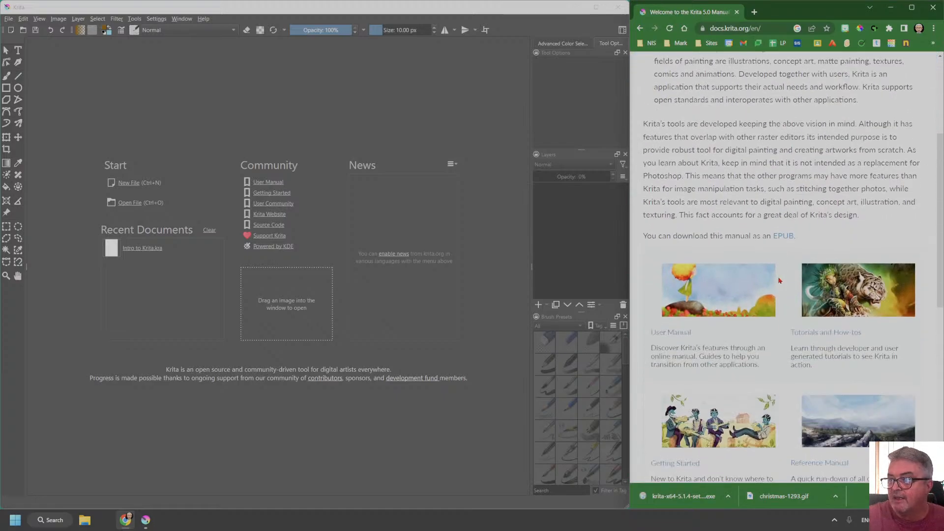
pyautogui.scroll(-1, 779, 280)
pyautogui.scroll(3, 731, 123)
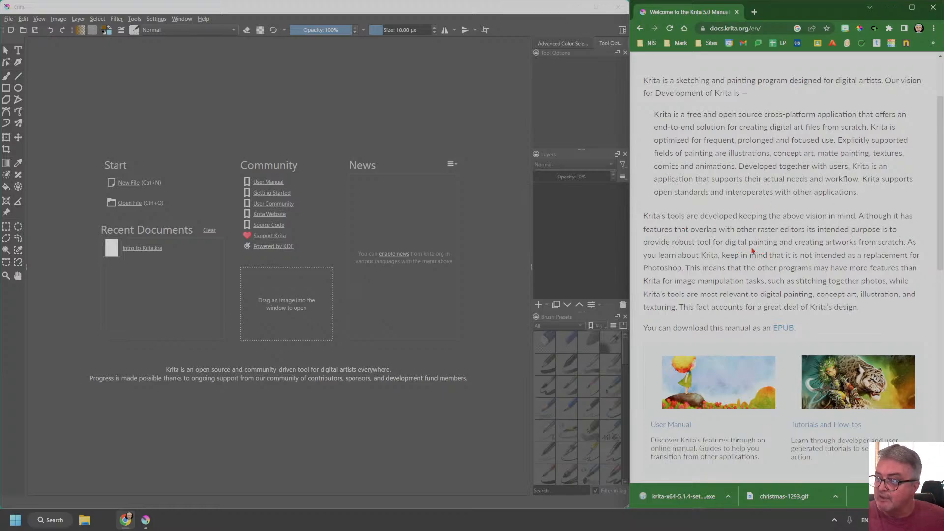
pyautogui.scroll(-3, 755, 261)
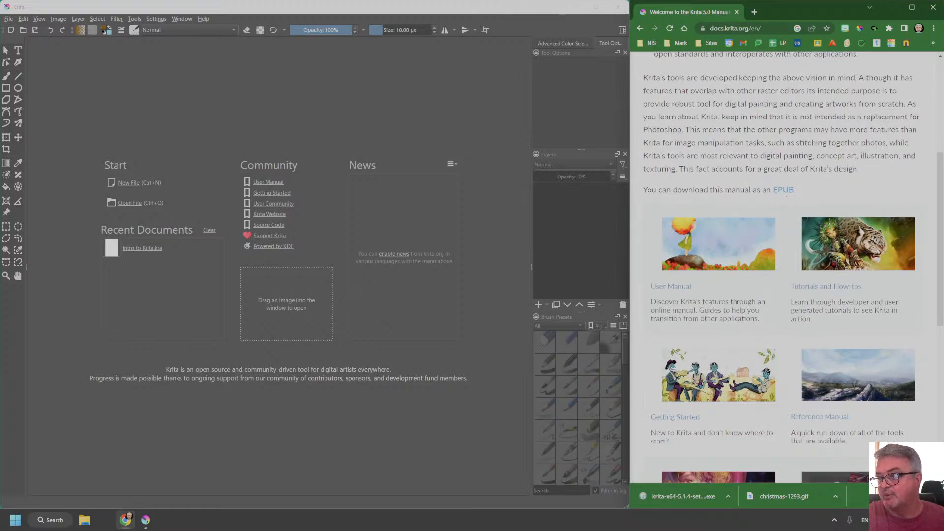
# - Open the manual's Getting Started section and go to its Starting Krita page
pyautogui.scroll(-4, 758, 234)
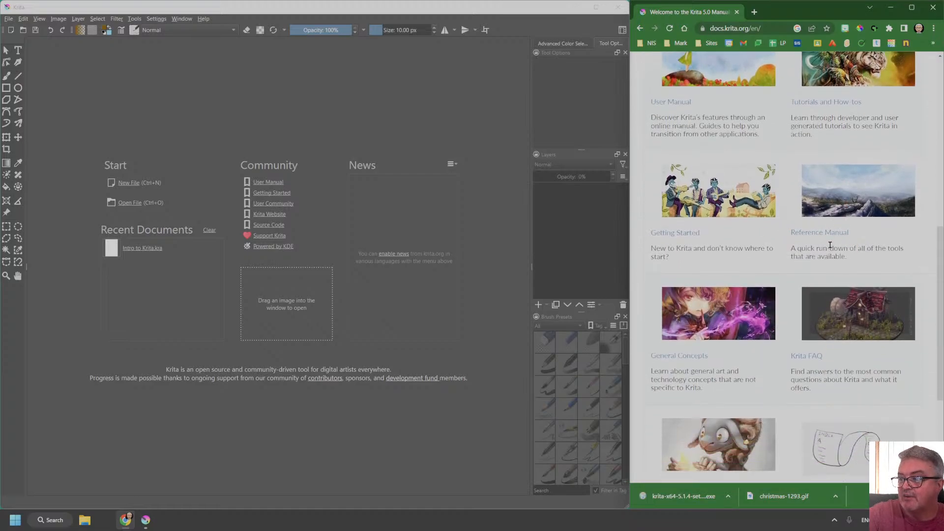
pyautogui.click(672, 235)
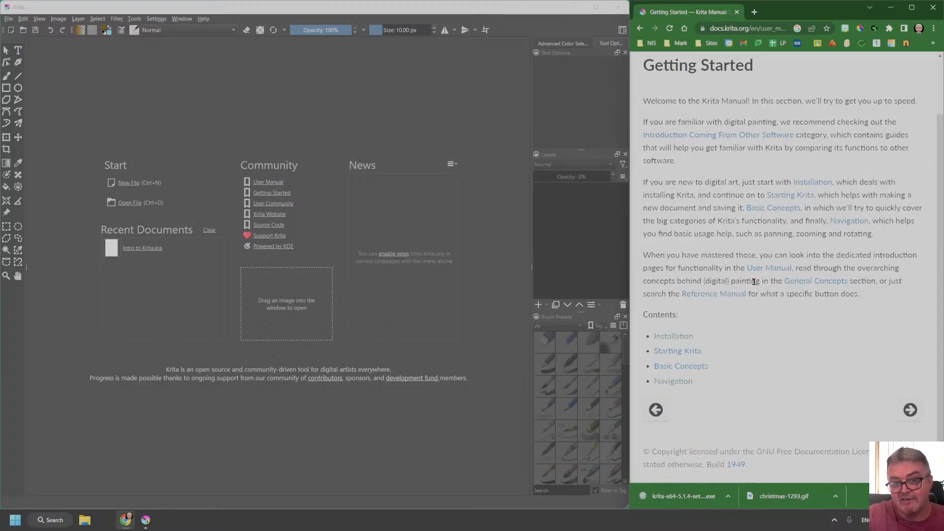
pyautogui.click(686, 352)
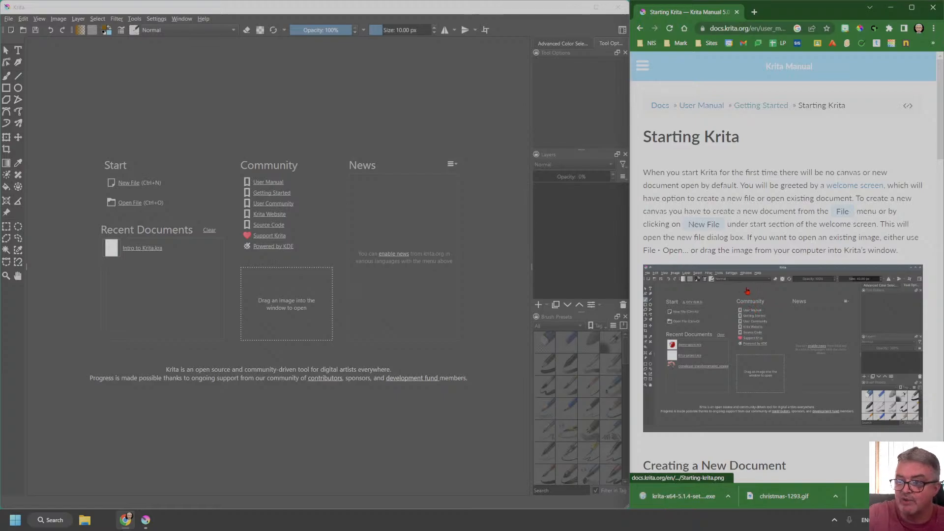
# - Examine the Starting Krita page, covering the welcome screen, creating a new document, using brushes, erasing, and saving and opening files
pyautogui.scroll(-5, 780, 208)
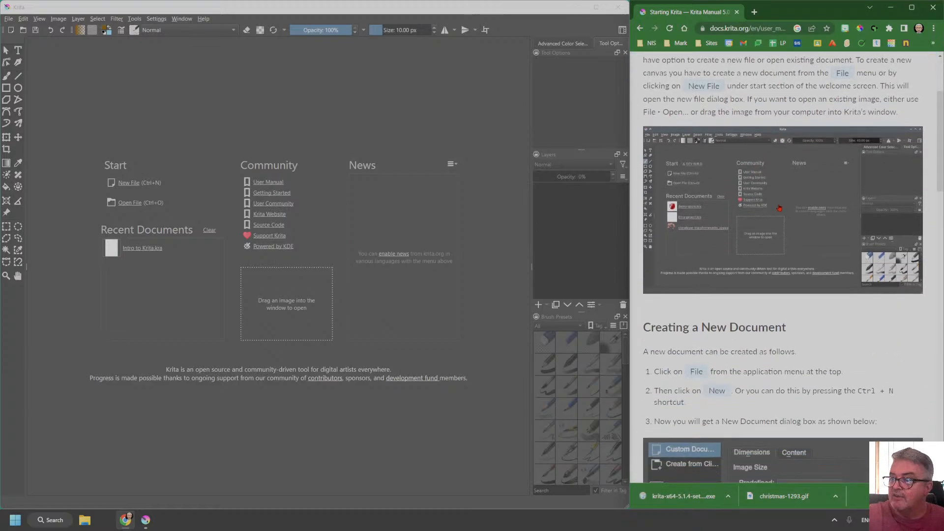
pyautogui.scroll(-1, 783, 208)
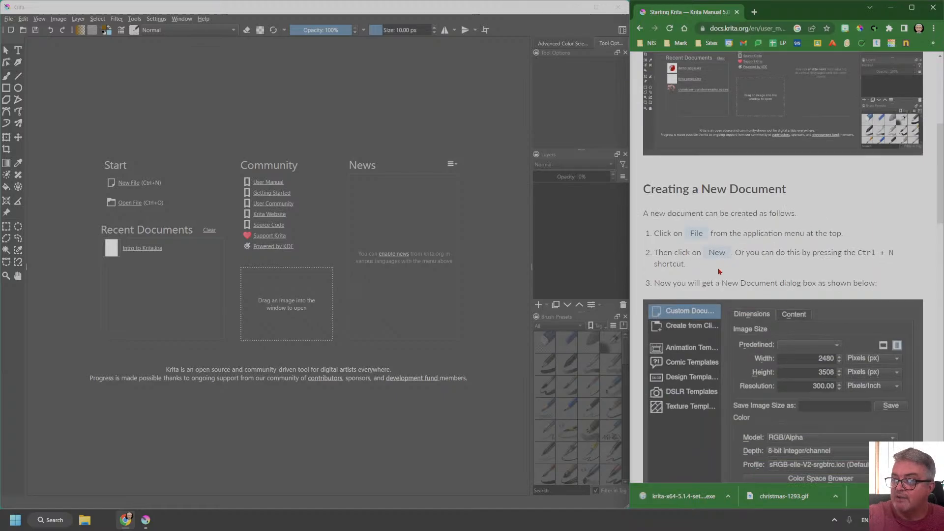
pyautogui.scroll(-2, 787, 266)
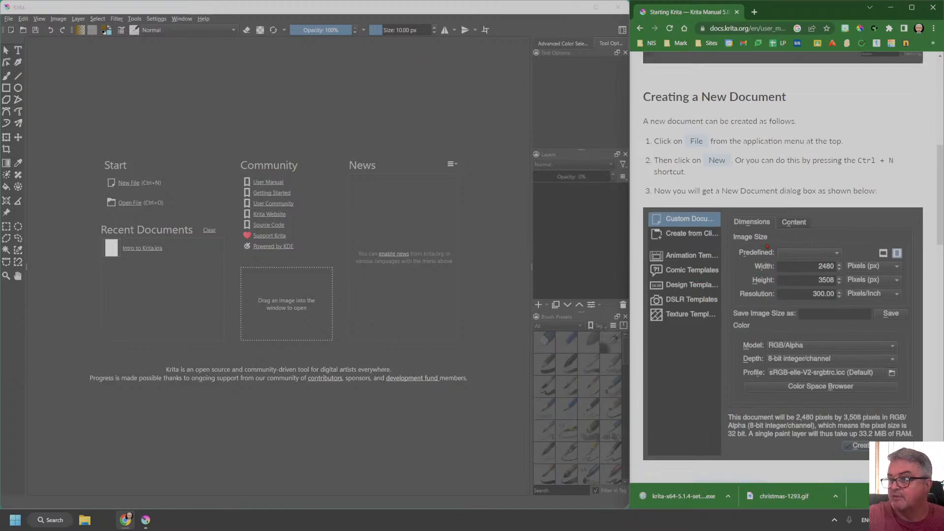
pyautogui.scroll(-5, 737, 212)
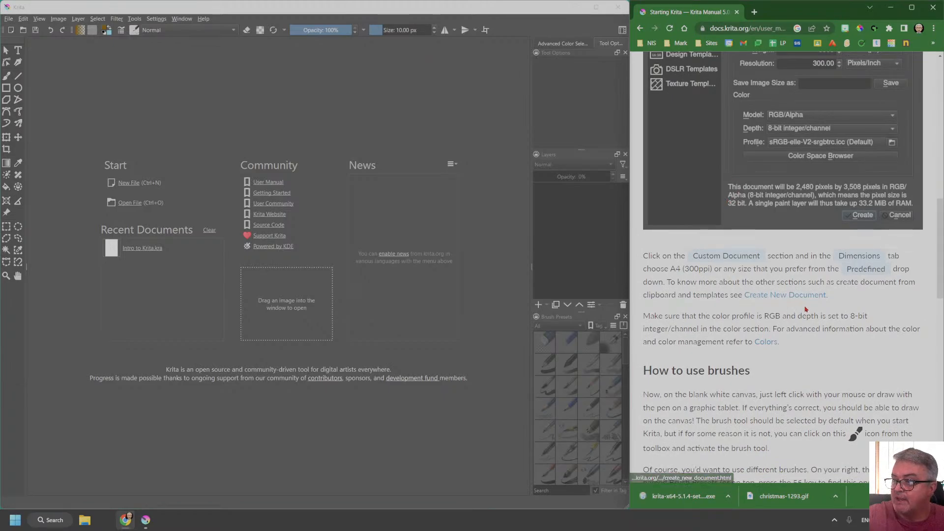
pyautogui.scroll(-2, 825, 314)
pyautogui.scroll(-3, 825, 314)
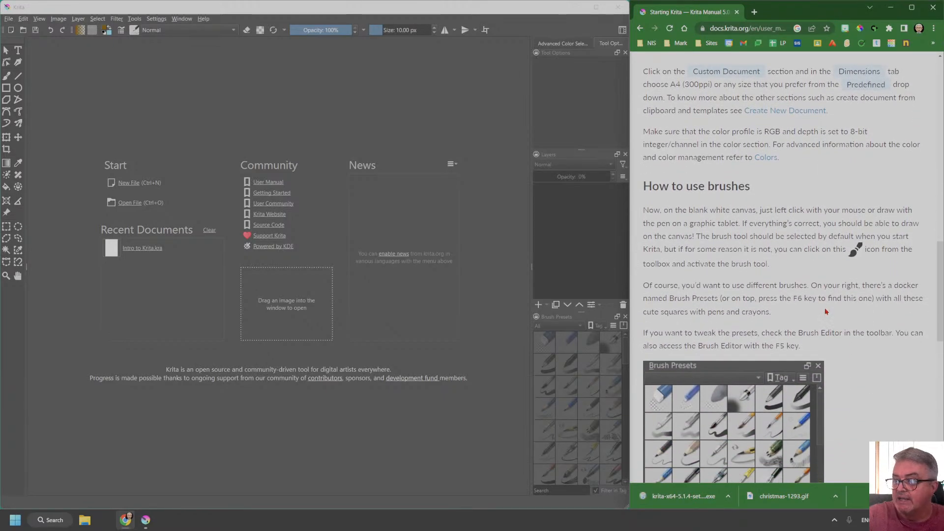
pyautogui.scroll(-3, 824, 305)
pyautogui.scroll(-7, 823, 298)
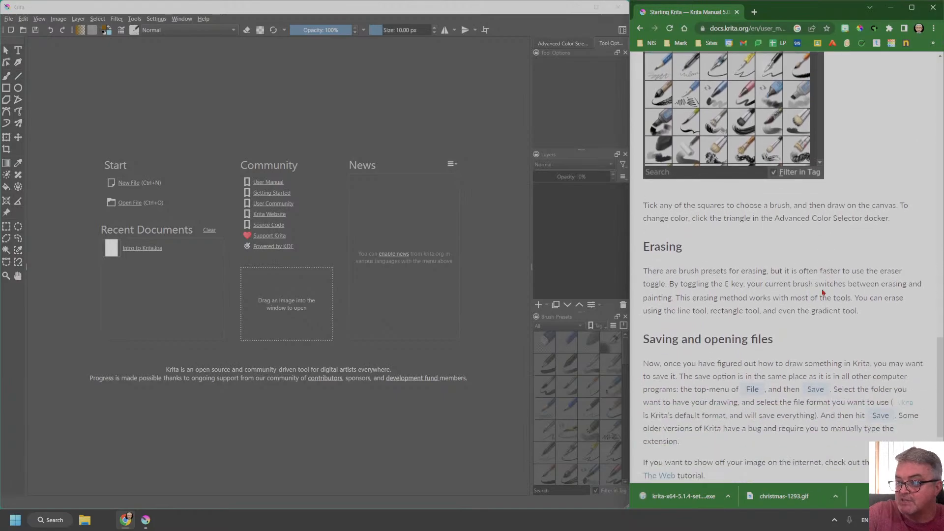
pyautogui.scroll(-1, 820, 288)
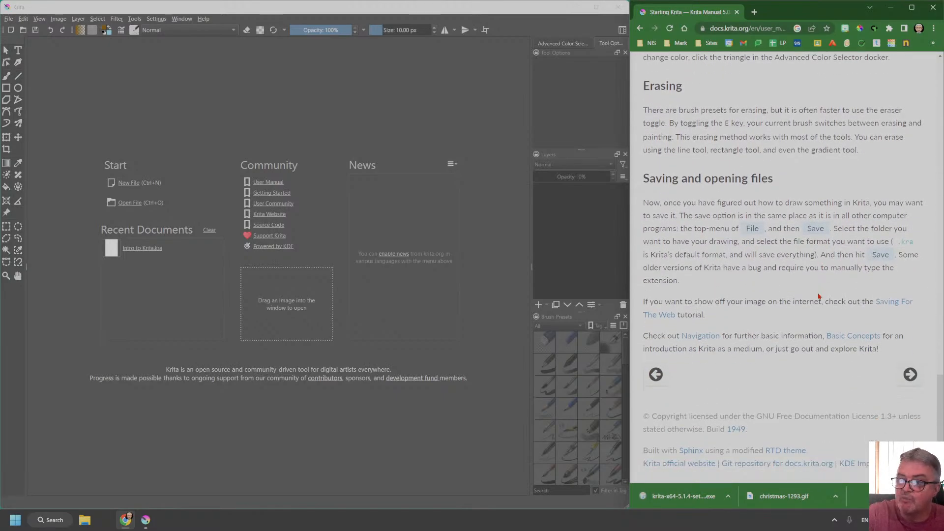
pyautogui.scroll(4, 819, 295)
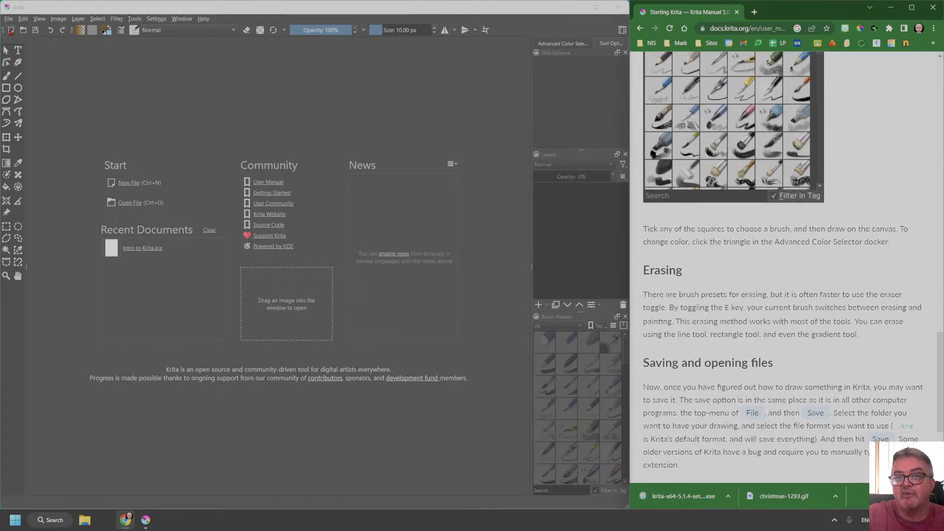
# - Create a new custom document in Krita with the A4 (300 ppi) preset and the YCbCr/Alpha color model
pyautogui.click(11, 31)
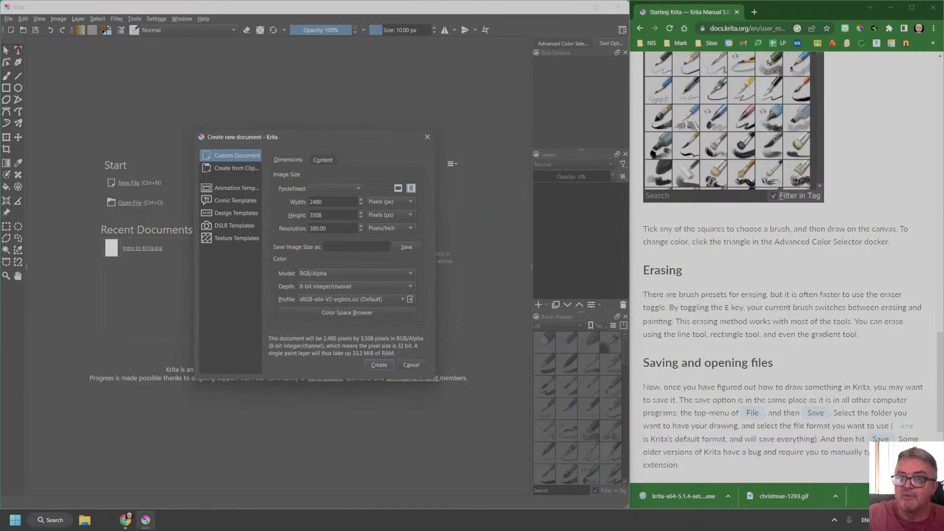
pyautogui.click(12, 33)
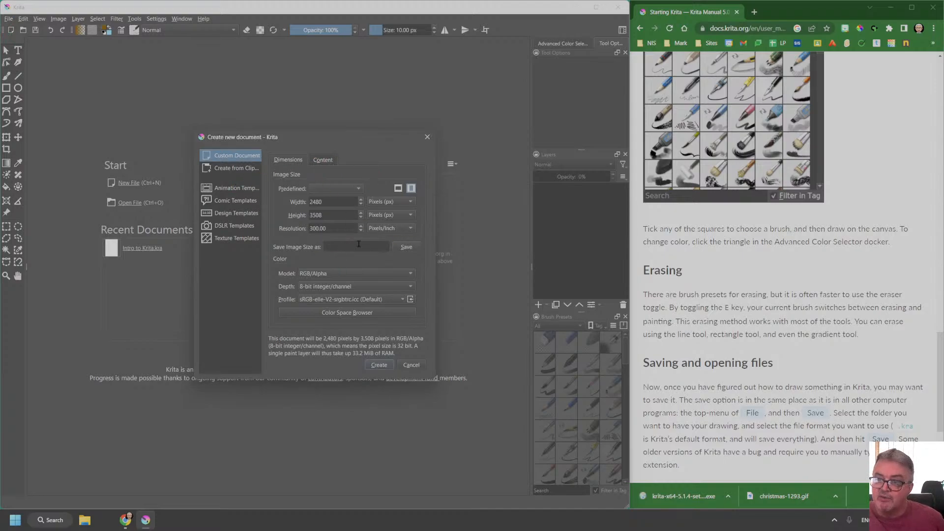
pyautogui.click(340, 190)
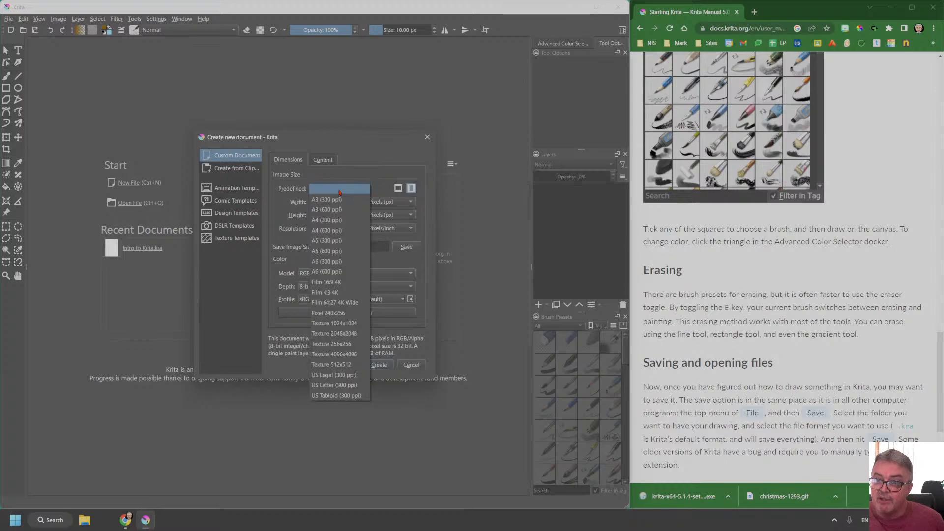
pyautogui.click(332, 219)
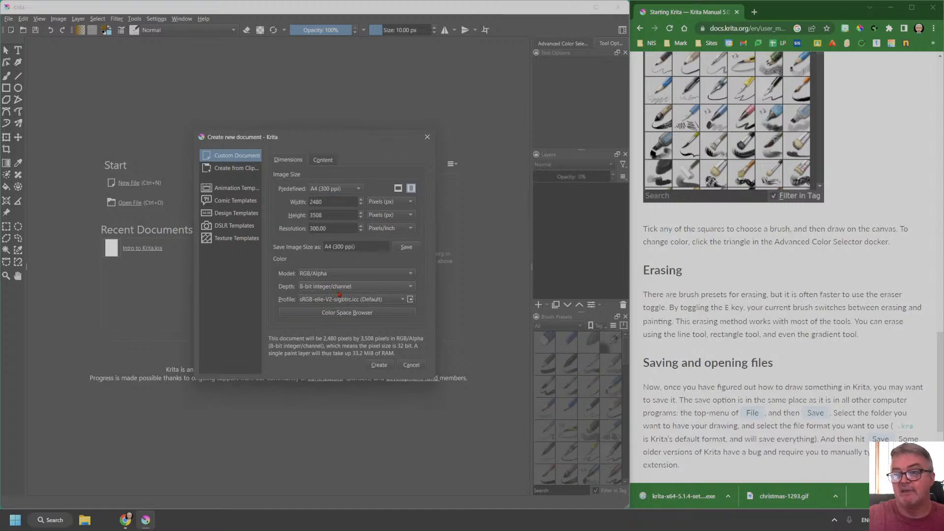
pyautogui.scroll(-2, 301, 273)
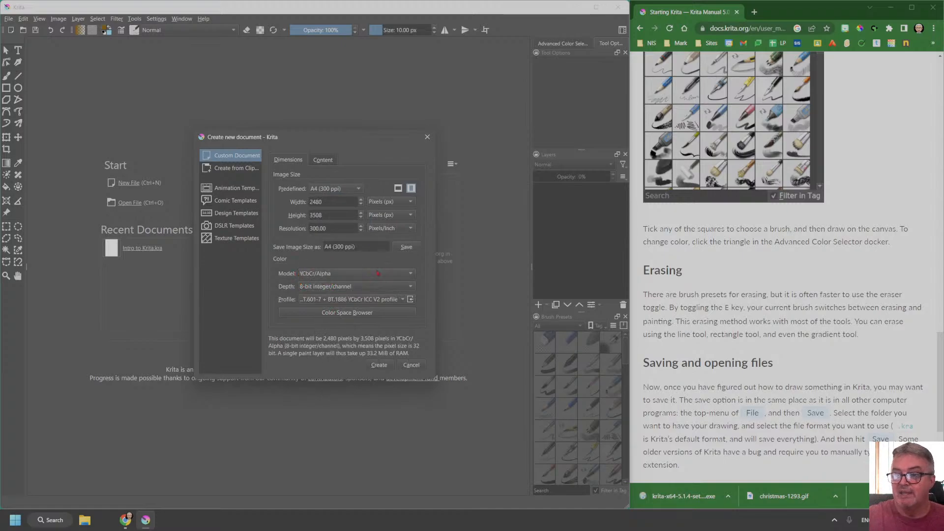
pyautogui.click(379, 366)
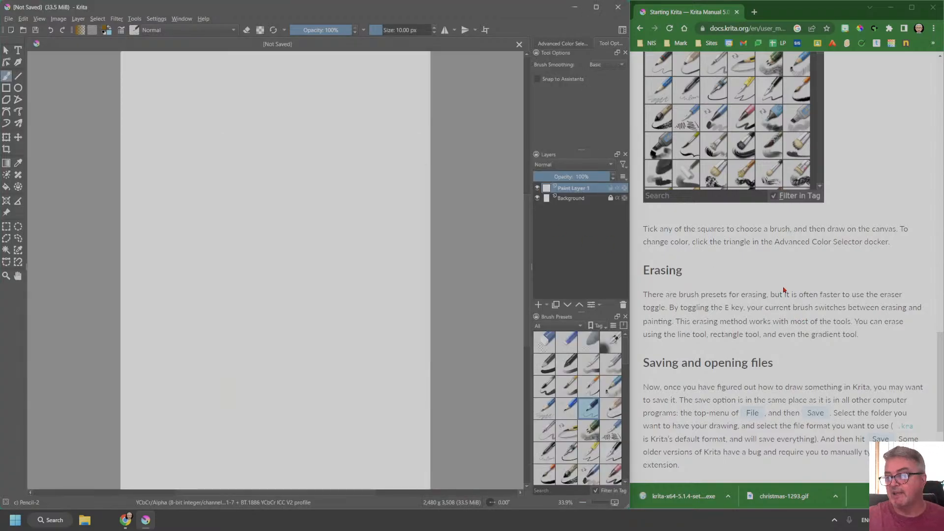
# - Enlarge the Pencil-2 brush to its 1000 px size
pyautogui.scroll(5, 781, 286)
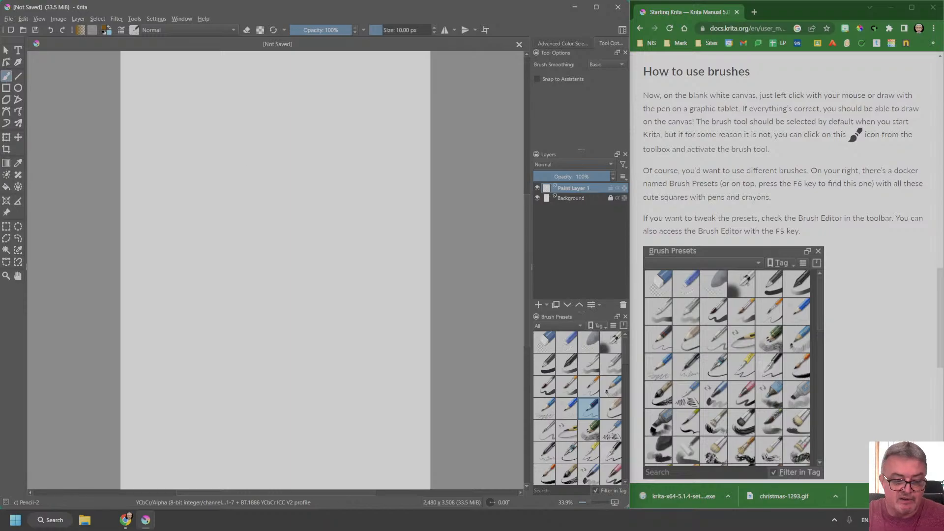
pyautogui.moveTo(255, 183); pyautogui.dragTo(256, 183)
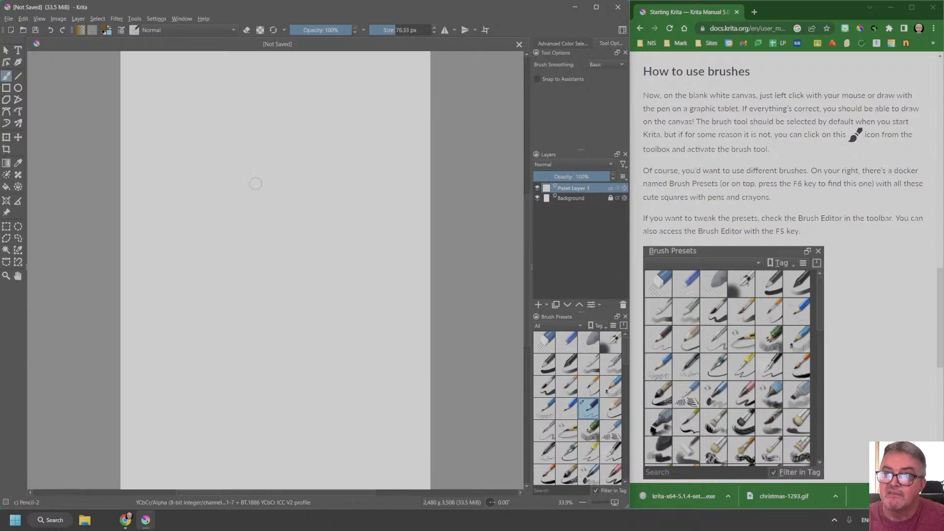
pyautogui.moveTo(255, 183); pyautogui.dragTo(256, 184)
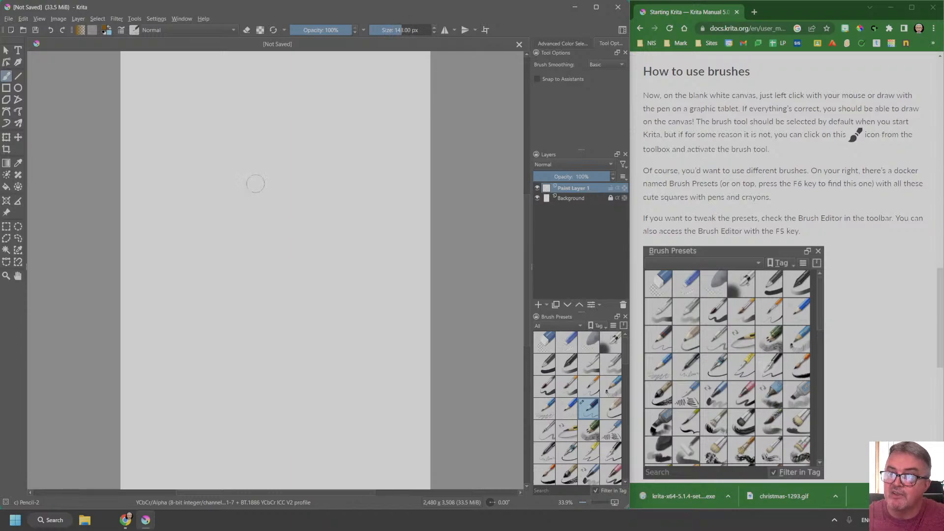
pyautogui.moveTo(418, 30); pyautogui.dragTo(437, 30)
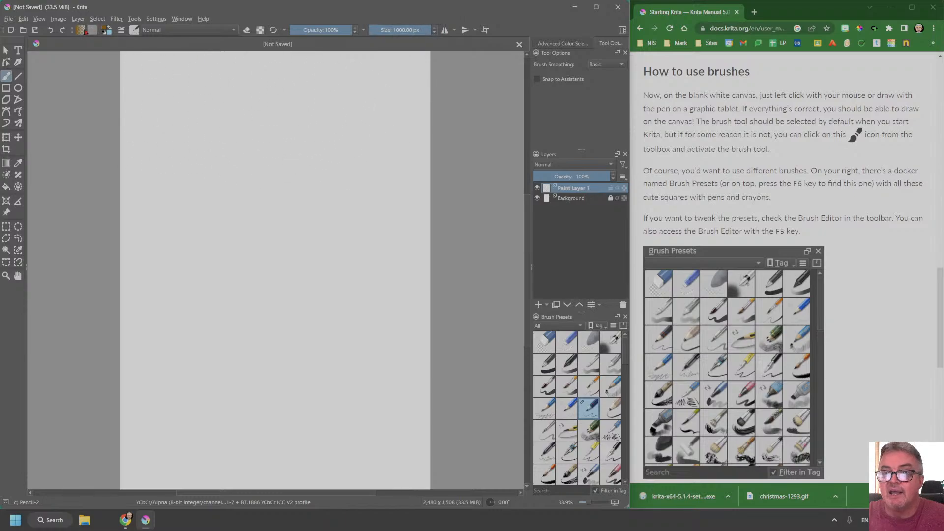
# - Reset the painting colors to black and white and place a single black dab near the canvas's upper-left corner
pyautogui.click(80, 30)
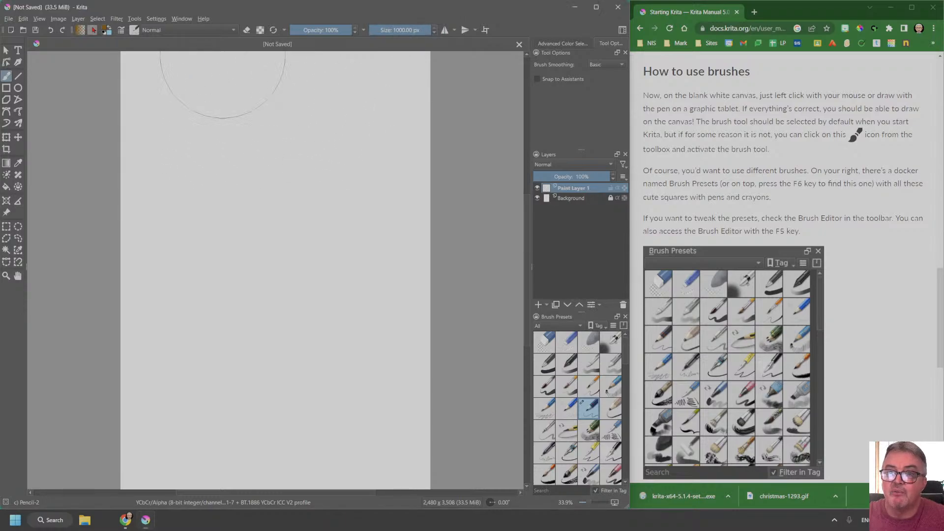
pyautogui.click(92, 30)
pyautogui.click(105, 31)
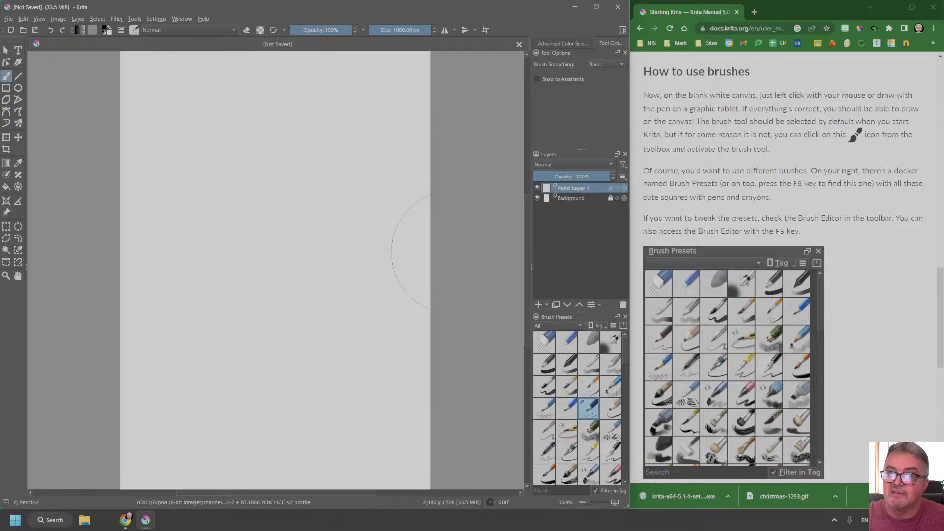
pyautogui.click(138, 98)
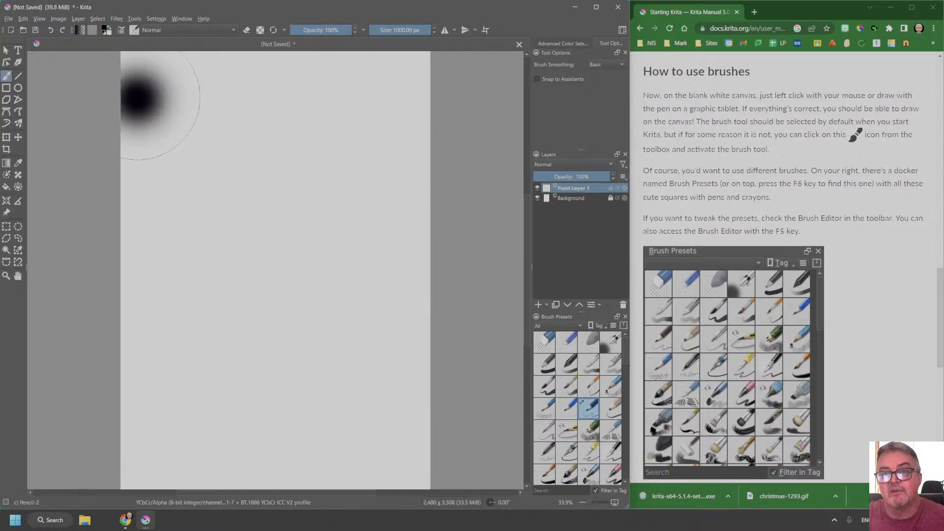
# - Choose Lineart Blue as the foreground color and paint the upper half of the canvas as a sky
pyautogui.click(109, 32)
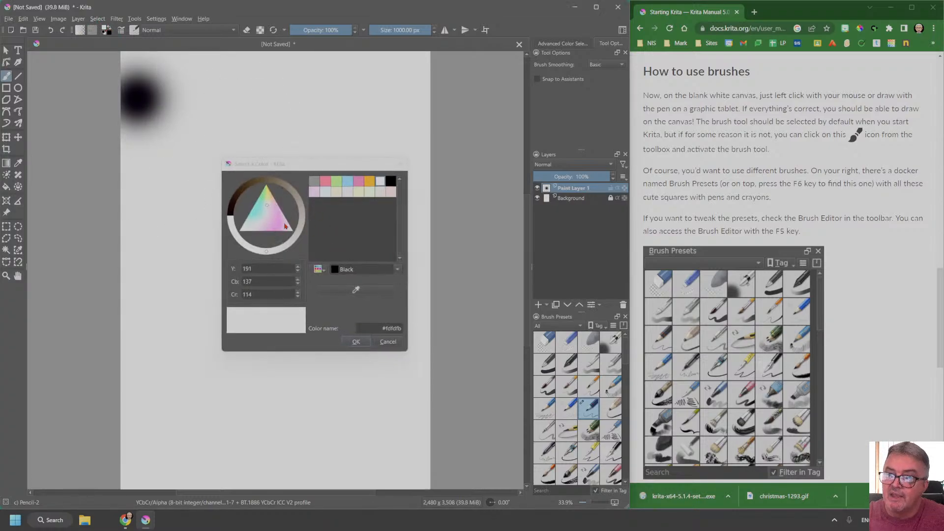
pyautogui.click(347, 181)
pyautogui.click(356, 342)
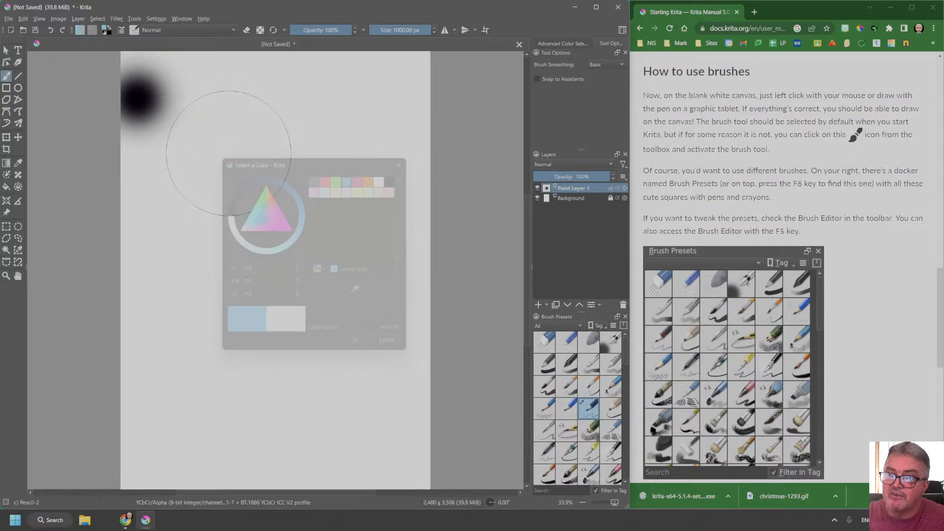
pyautogui.moveTo(148, 81)
pyautogui.mouseDown()
pyautogui.moveTo(393, 49)
pyautogui.moveTo(148, 143)
pyautogui.moveTo(369, 222)
pyautogui.moveTo(336, 209)
pyautogui.moveTo(386, 200)
pyautogui.moveTo(264, 63)
pyautogui.moveTo(353, 78)
pyautogui.moveTo(137, 175)
pyautogui.moveTo(394, 211)
pyautogui.moveTo(337, 232)
pyautogui.mouseUp()
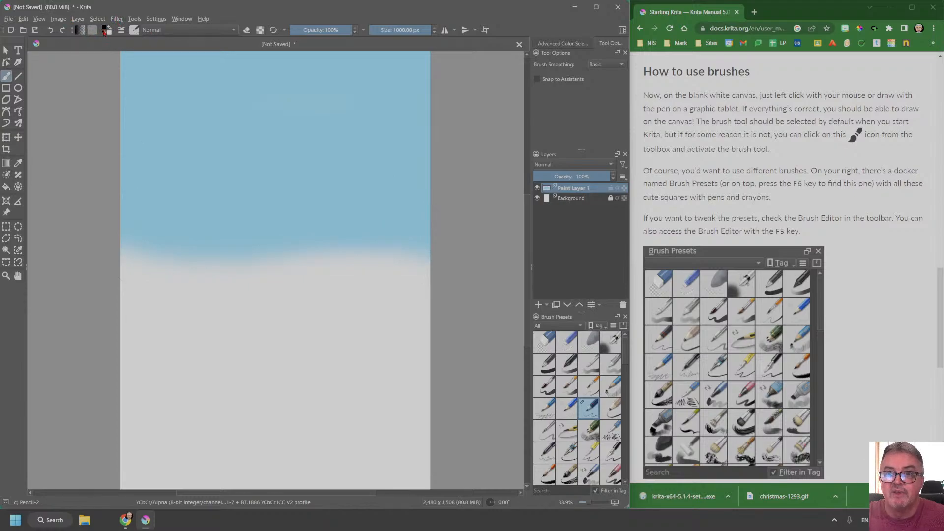
# - Choose Lineart Green as the foreground color and paint the lower half of the canvas as ground
pyautogui.click(108, 30)
pyautogui.click(105, 28)
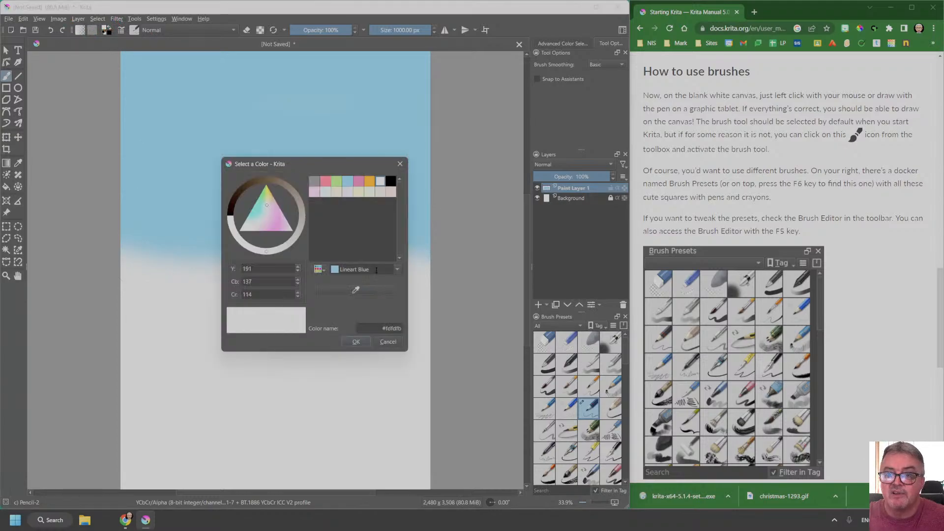
pyautogui.click(337, 183)
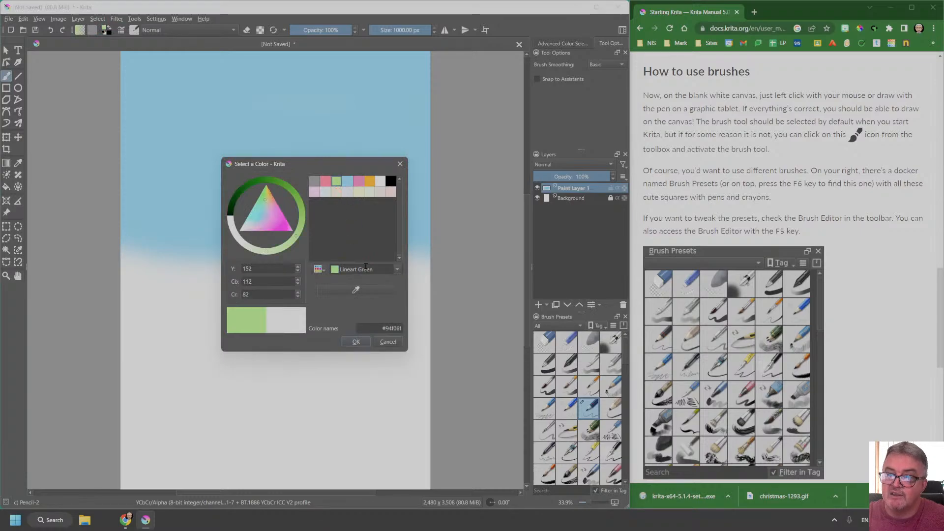
pyautogui.click(355, 342)
pyautogui.moveTo(163, 266)
pyautogui.mouseDown()
pyautogui.moveTo(411, 253)
pyautogui.moveTo(406, 392)
pyautogui.moveTo(158, 390)
pyautogui.moveTo(257, 489)
pyautogui.moveTo(390, 433)
pyautogui.moveTo(72, 469)
pyautogui.mouseUp()
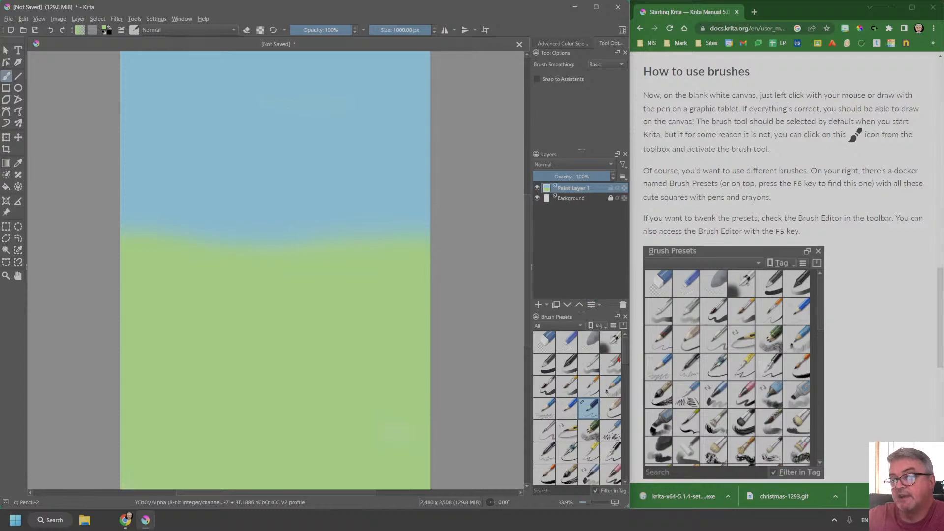
# - Select the Airbrush Soft preset, pick a darker shade of Lineart Blue, and paint a band across the top of the sky
pyautogui.click(612, 344)
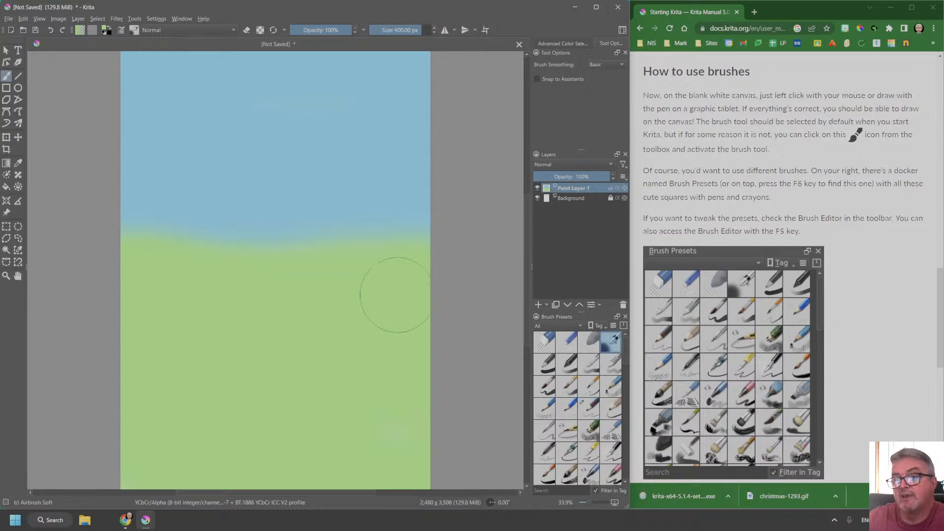
pyautogui.click(105, 31)
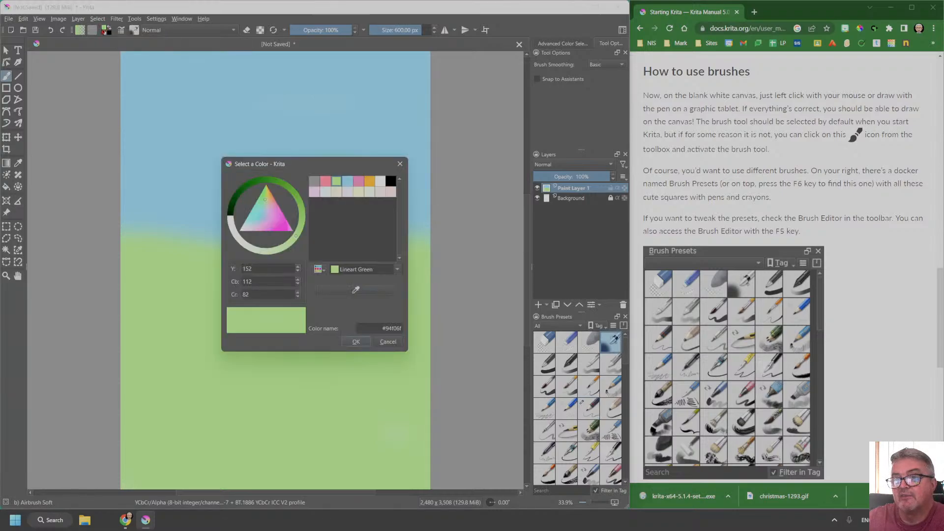
pyautogui.click(347, 182)
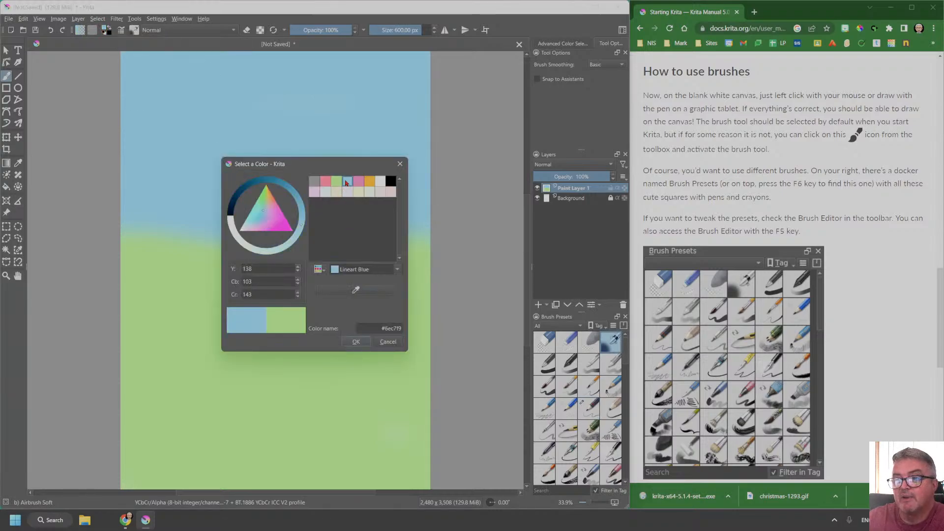
pyautogui.click(282, 182)
pyautogui.click(355, 346)
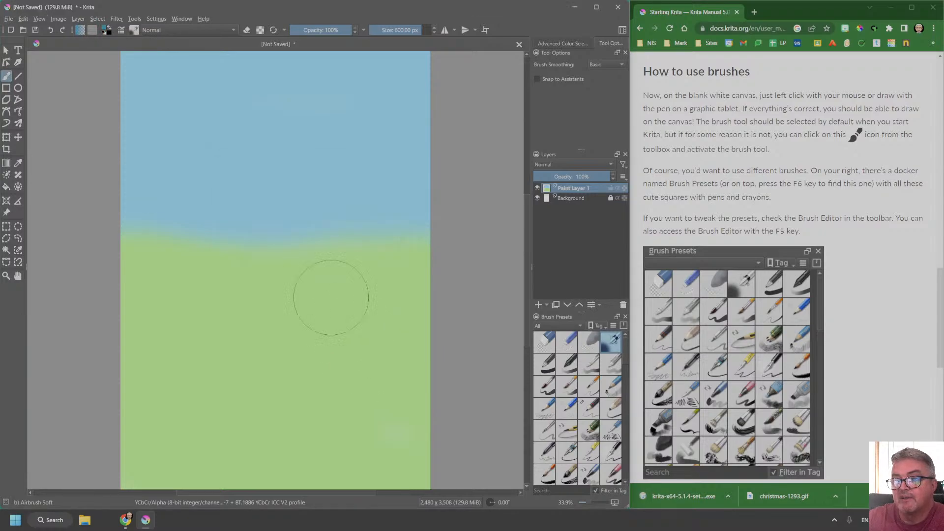
pyautogui.moveTo(130, 54)
pyautogui.mouseDown()
pyautogui.moveTo(433, 51)
pyautogui.moveTo(123, 93)
pyautogui.moveTo(148, 123)
pyautogui.moveTo(428, 158)
pyautogui.moveTo(408, 180)
pyautogui.mouseUp()
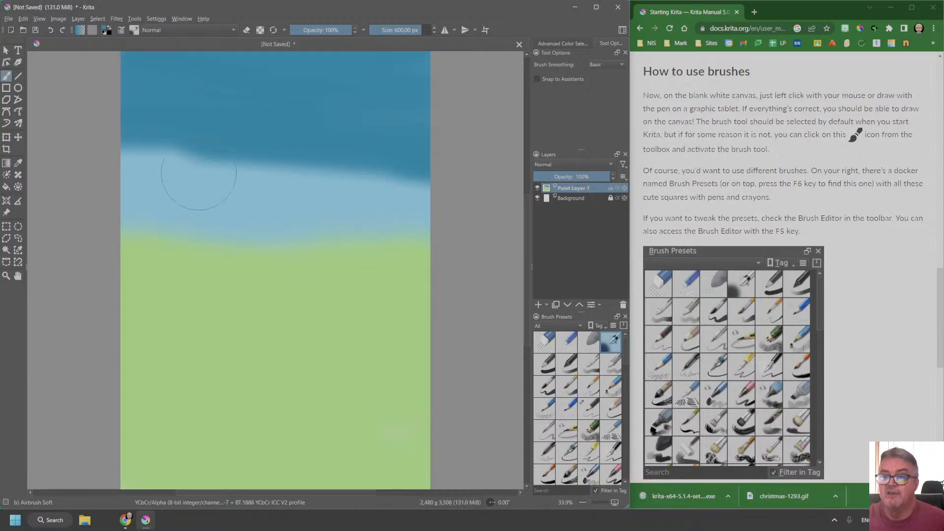
# - Extend the darker blue airbrush painting down over the rest of the sky to the horizon
pyautogui.moveTo(94, 172)
pyautogui.mouseDown()
pyautogui.moveTo(417, 186)
pyautogui.moveTo(359, 213)
pyautogui.moveTo(180, 185)
pyautogui.moveTo(211, 157)
pyautogui.moveTo(157, 148)
pyautogui.mouseUp()
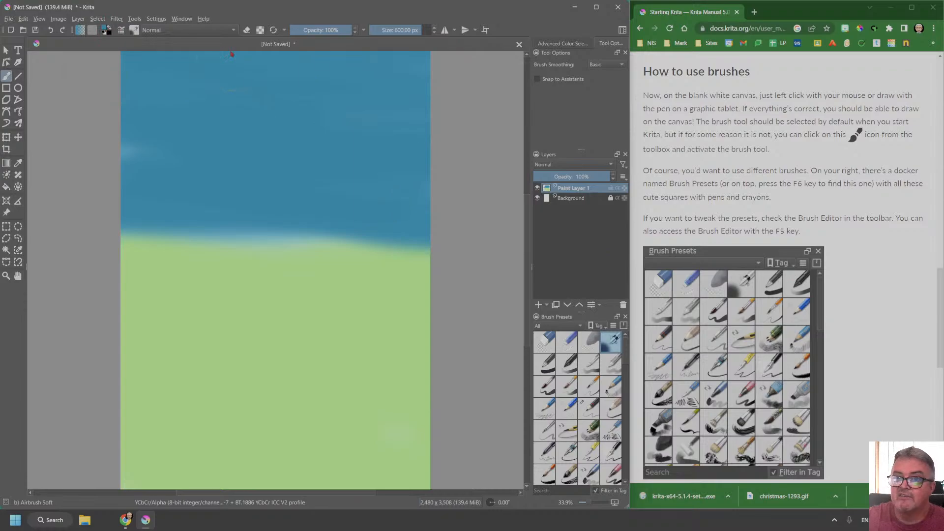
# - Select the Basic-1 preset and paint a winding blue line across the green ground, from the horizon to the canvas's lower edge
pyautogui.click(551, 372)
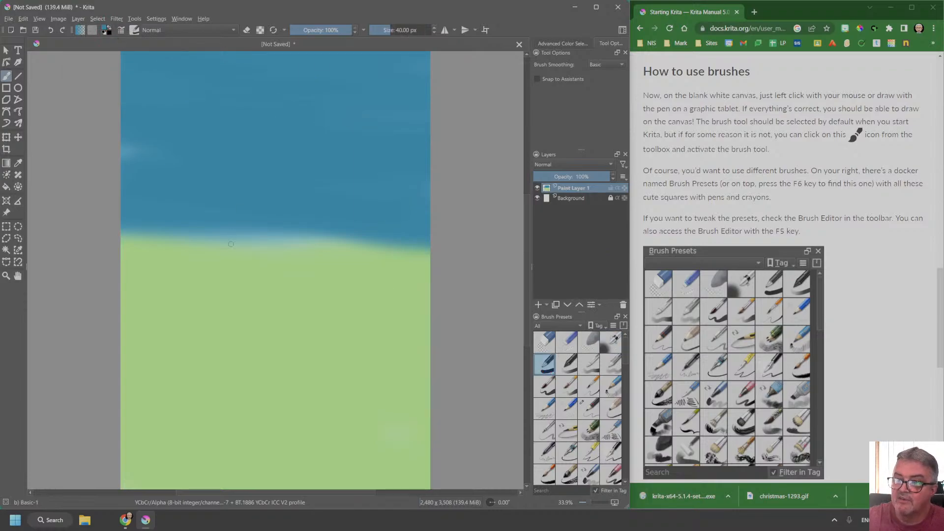
pyautogui.moveTo(177, 297)
pyautogui.mouseDown()
pyautogui.moveTo(206, 326)
pyautogui.moveTo(174, 356)
pyautogui.moveTo(202, 383)
pyautogui.moveTo(200, 416)
pyautogui.moveTo(236, 454)
pyautogui.mouseUp()
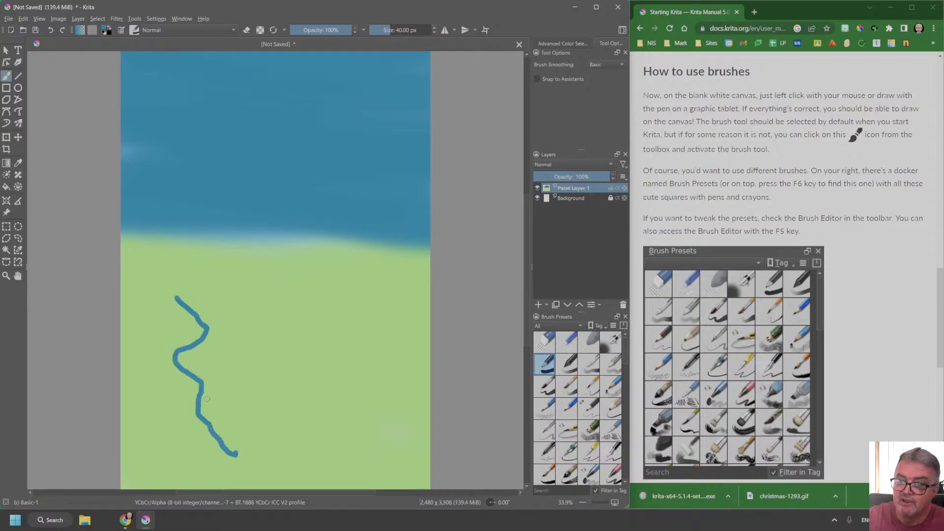
pyautogui.moveTo(177, 297); pyautogui.dragTo(191, 246)
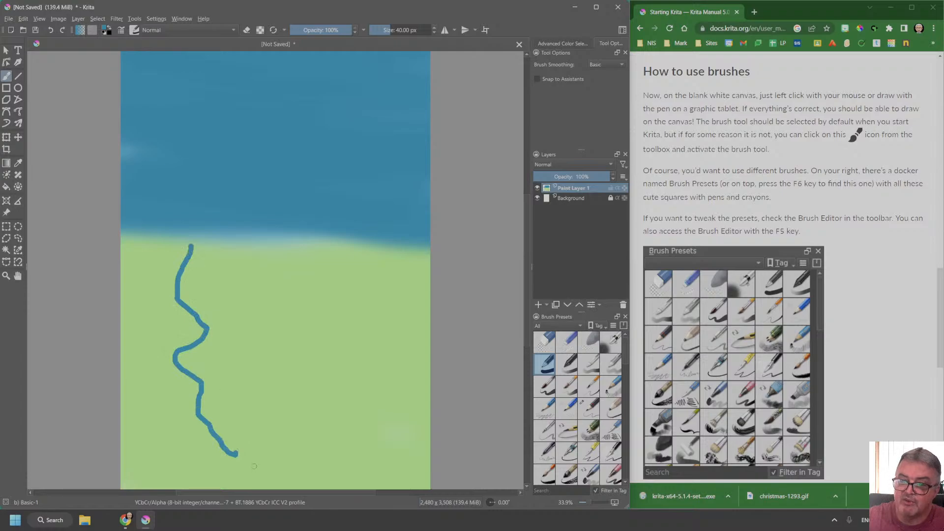
pyautogui.moveTo(235, 456); pyautogui.dragTo(280, 490)
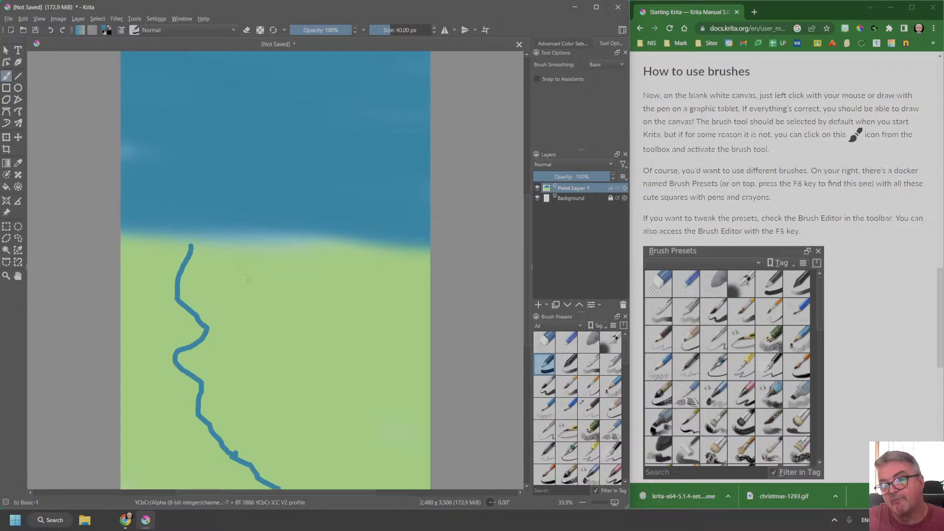
# - Paint two shorter wavy blue lines to the right of the first, using the Basic-5 Size preset for the second
pyautogui.click(572, 393)
pyautogui.moveTo(235, 273)
pyautogui.mouseDown()
pyautogui.moveTo(219, 311)
pyautogui.moveTo(229, 350)
pyautogui.moveTo(273, 397)
pyautogui.moveTo(297, 417)
pyautogui.mouseUp()
pyautogui.click(613, 388)
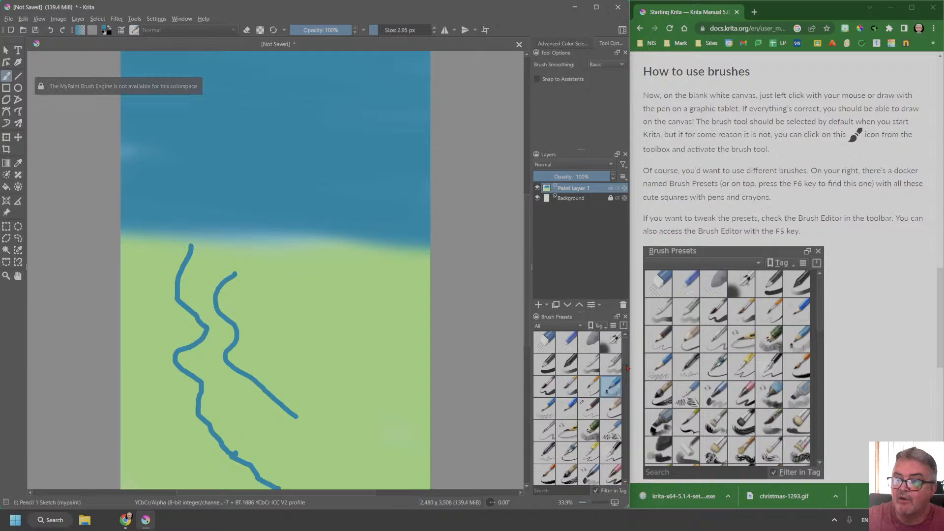
pyautogui.click(550, 393)
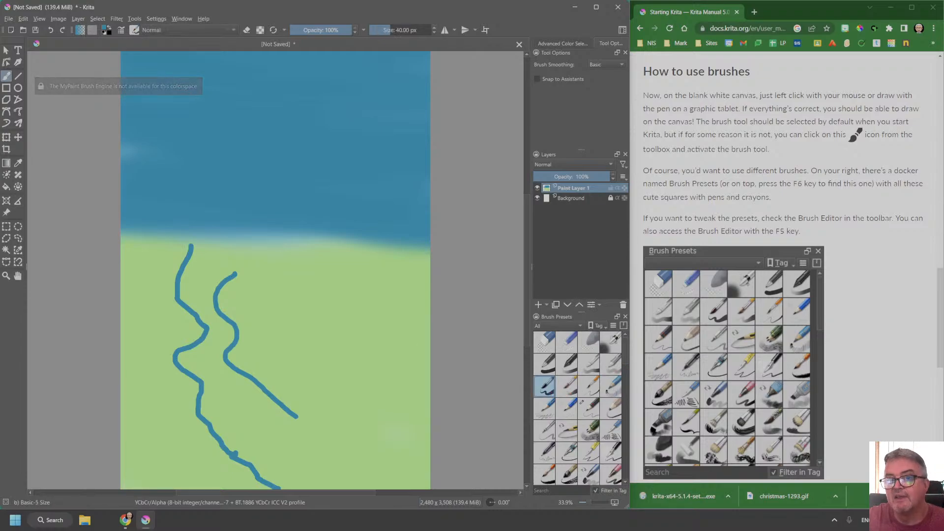
pyautogui.moveTo(266, 295)
pyautogui.mouseDown()
pyautogui.moveTo(287, 353)
pyautogui.moveTo(341, 403)
pyautogui.mouseUp()
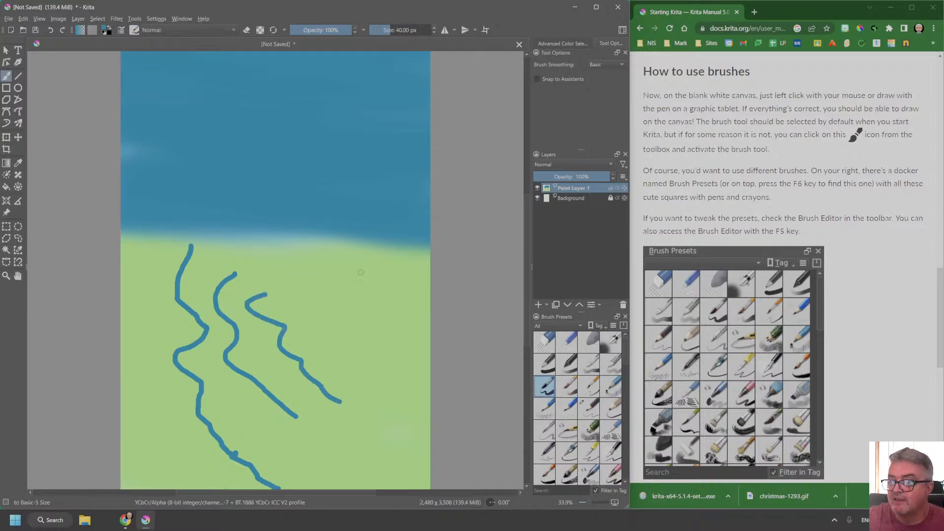
# - Choose Lineart Red as the foreground color and paint a line along the full width of the horizon
pyautogui.click(105, 29)
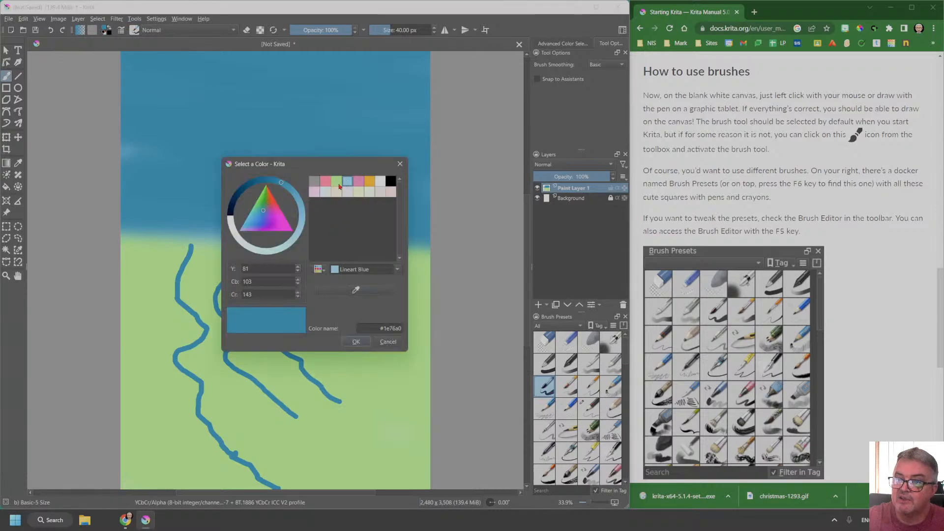
pyautogui.click(326, 181)
pyautogui.click(369, 347)
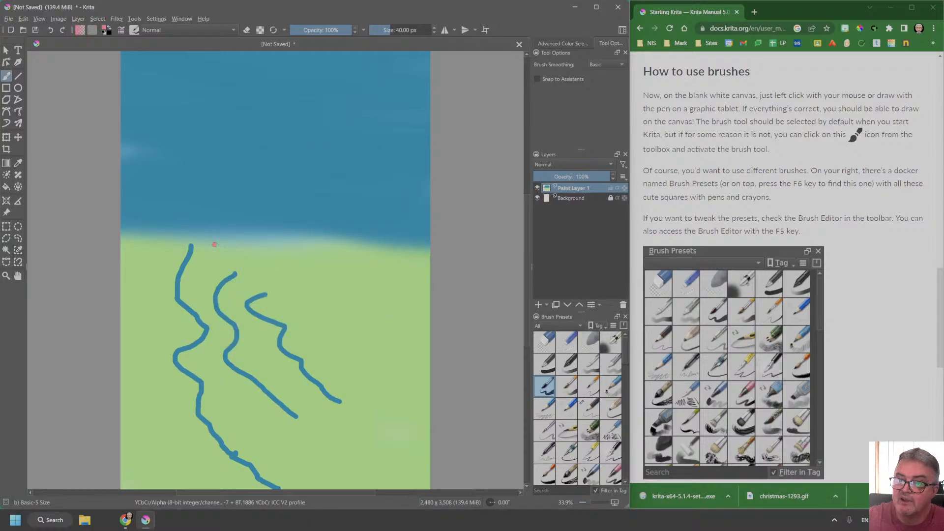
pyautogui.moveTo(214, 244); pyautogui.dragTo(431, 252)
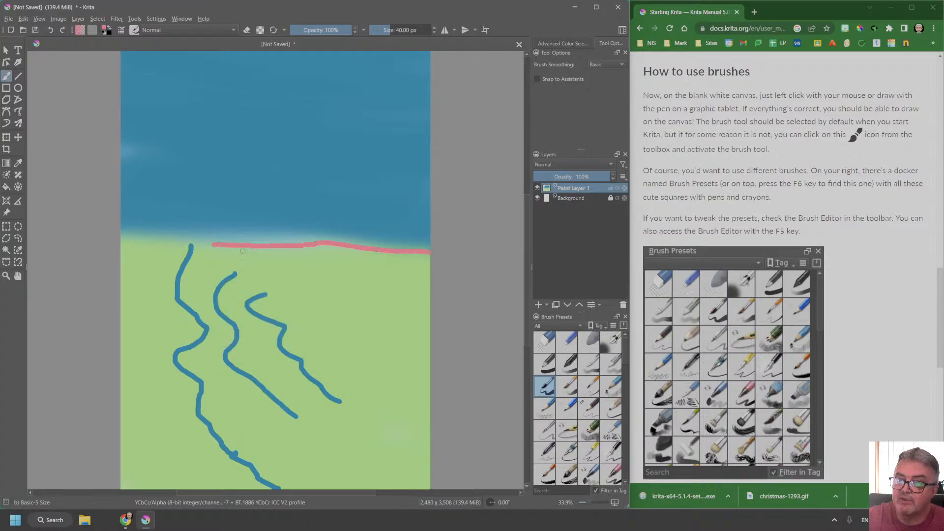
pyautogui.moveTo(219, 246); pyautogui.dragTo(121, 245)
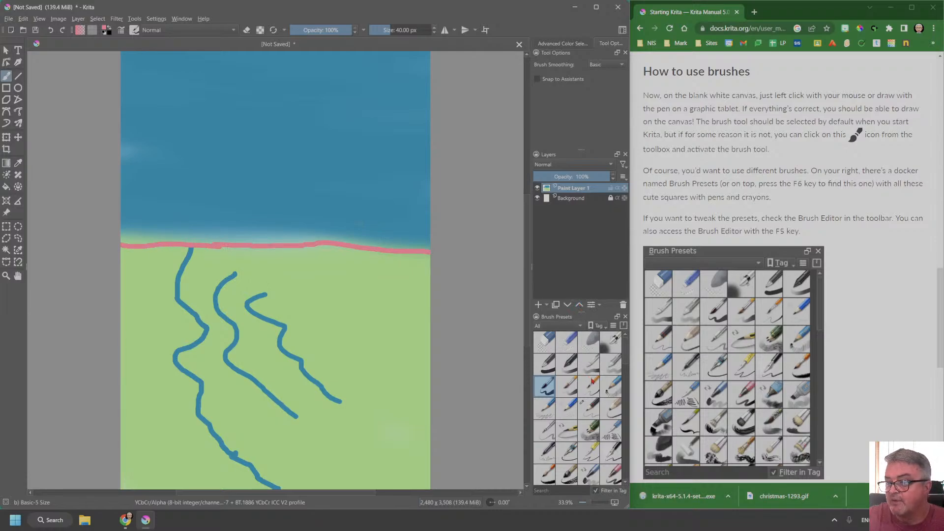
# - Select the Bristles-2 Flat Rough preset and paint a few short diagonal strokes over the rightmost wavy line
pyautogui.moveTo(625, 354); pyautogui.dragTo(623, 388)
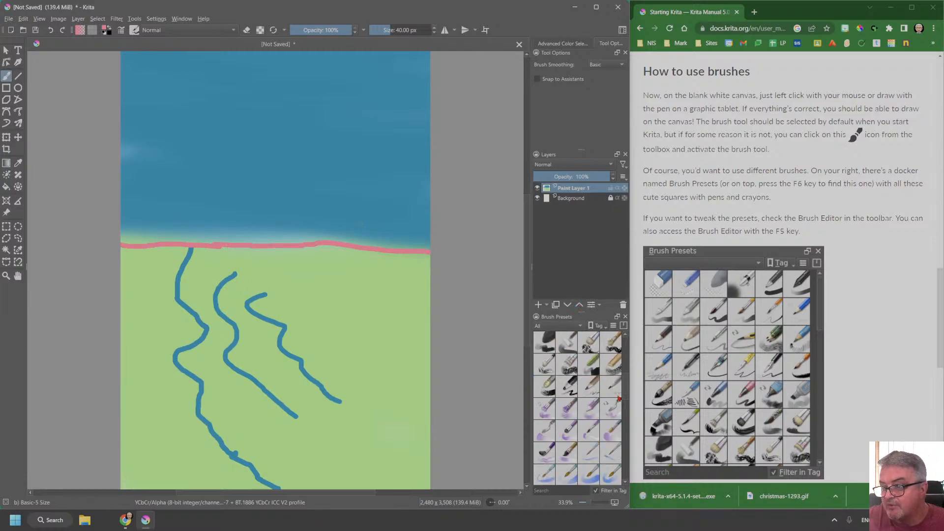
pyautogui.scroll(2, 610, 392)
pyautogui.click(547, 392)
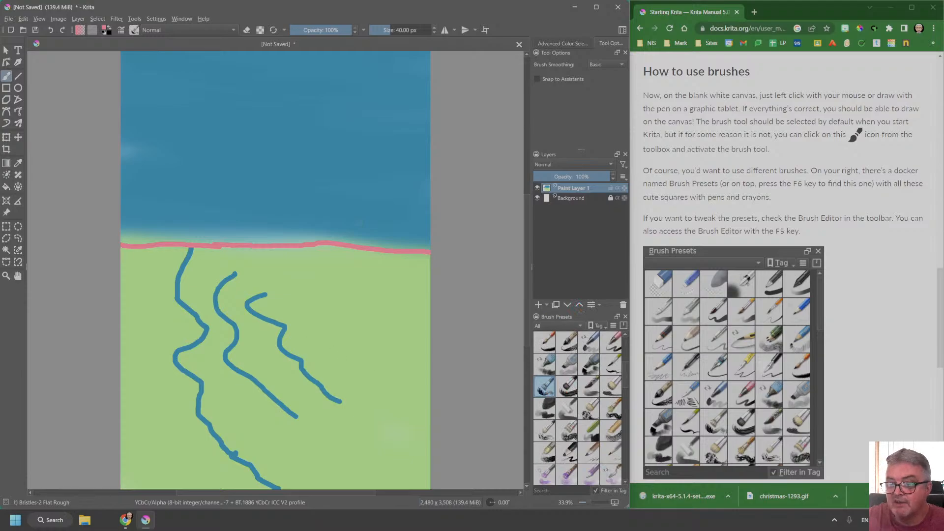
pyautogui.moveTo(260, 305); pyautogui.dragTo(351, 358)
pyautogui.moveTo(280, 319)
pyautogui.mouseDown()
pyautogui.moveTo(338, 343)
pyautogui.moveTo(316, 319)
pyautogui.moveTo(328, 325)
pyautogui.mouseUp()
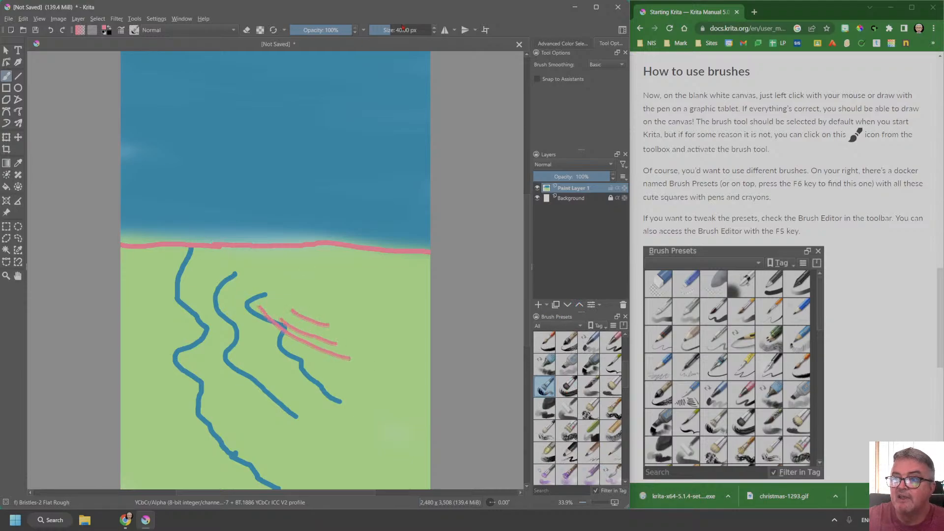
# - Enlarge the bristle brush to about 432 px and paint broad, rough pink strokes across the middle of the green ground
pyautogui.click(418, 30)
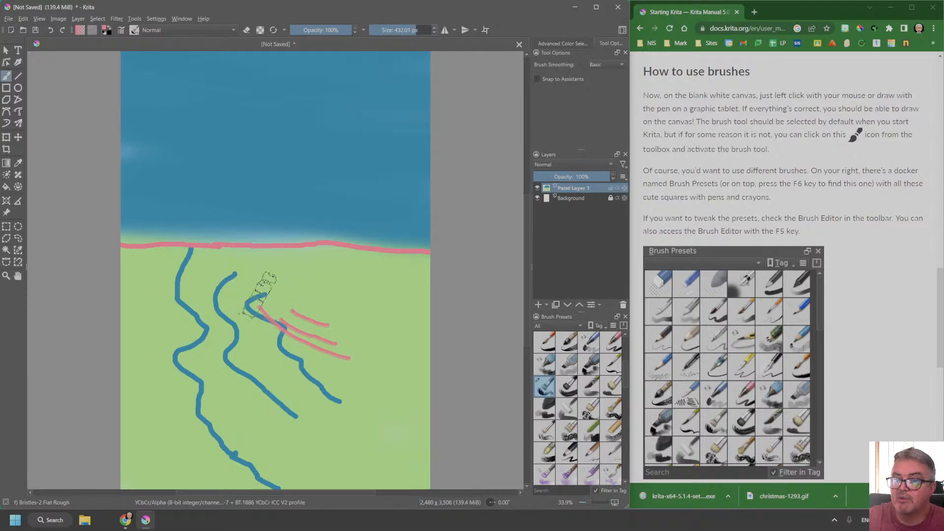
pyautogui.moveTo(248, 280)
pyautogui.mouseDown()
pyautogui.moveTo(295, 328)
pyautogui.moveTo(355, 340)
pyautogui.moveTo(368, 335)
pyautogui.moveTo(286, 279)
pyautogui.moveTo(332, 317)
pyautogui.moveTo(422, 318)
pyautogui.moveTo(282, 361)
pyautogui.moveTo(428, 384)
pyautogui.mouseUp()
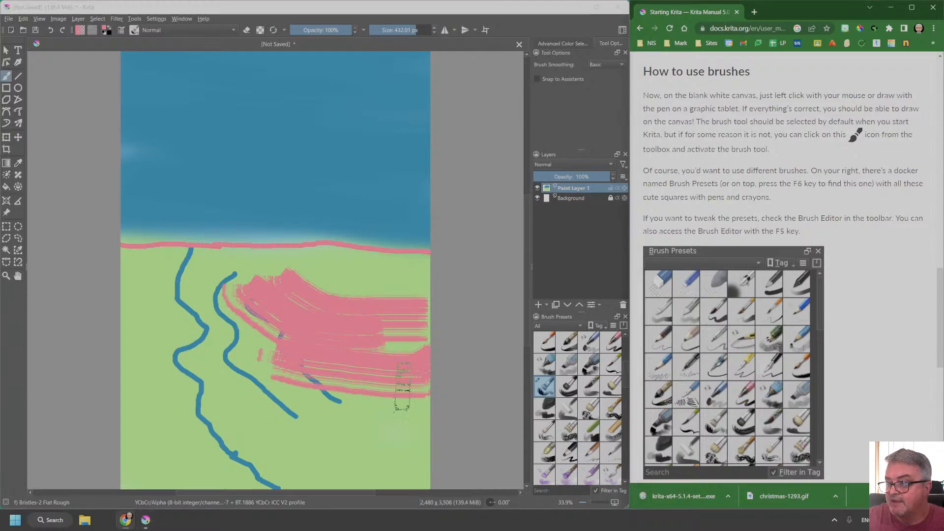
pyautogui.moveTo(207, 394)
pyautogui.mouseDown()
pyautogui.moveTo(334, 405)
pyautogui.moveTo(396, 450)
pyautogui.mouseUp()
pyautogui.moveTo(136, 323)
pyautogui.mouseDown()
pyautogui.moveTo(187, 369)
pyautogui.moveTo(231, 382)
pyautogui.moveTo(283, 363)
pyautogui.moveTo(382, 361)
pyautogui.mouseUp()
pyautogui.click(699, 403)
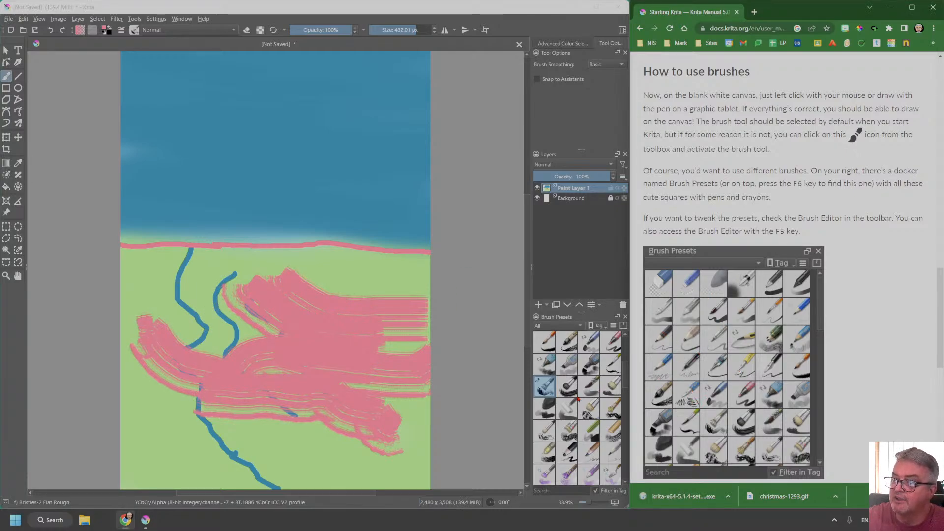
# - With the Charcoal Rock Soft preset, paint a thin pink line below the horizon and a large looping arch over it at about 474 px
pyautogui.click(551, 412)
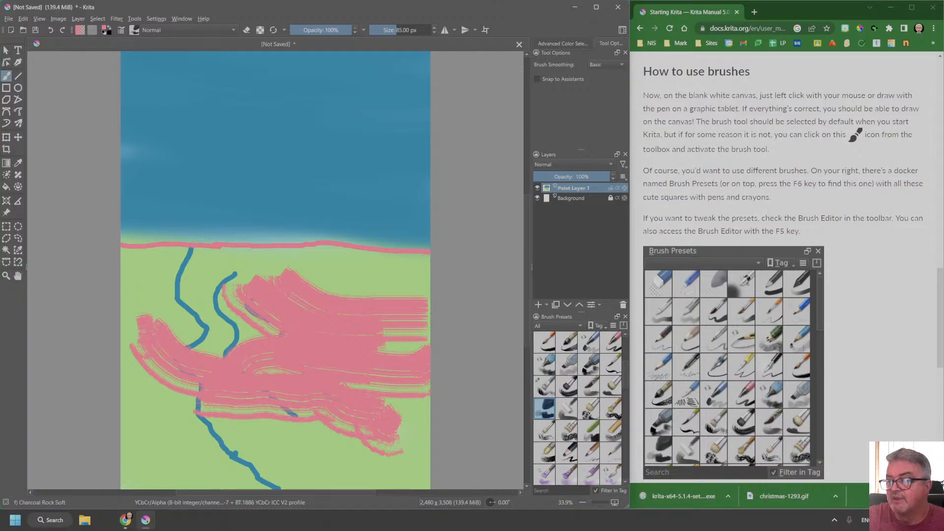
pyautogui.moveTo(198, 285)
pyautogui.mouseDown()
pyautogui.moveTo(225, 269)
pyautogui.moveTo(381, 281)
pyautogui.moveTo(421, 269)
pyautogui.mouseUp()
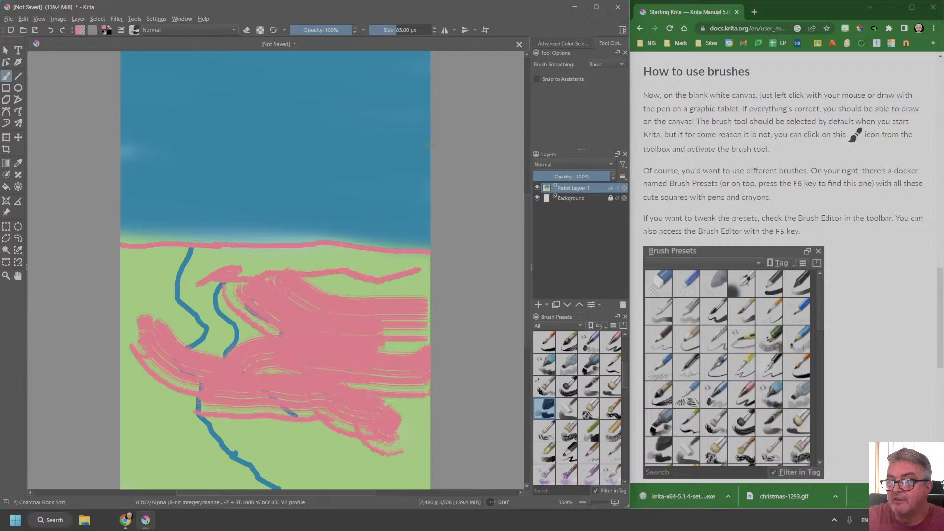
pyautogui.click(417, 31)
pyautogui.moveTo(169, 257)
pyautogui.mouseDown()
pyautogui.moveTo(184, 226)
pyautogui.moveTo(279, 227)
pyautogui.moveTo(330, 257)
pyautogui.moveTo(317, 175)
pyautogui.moveTo(231, 187)
pyautogui.mouseUp()
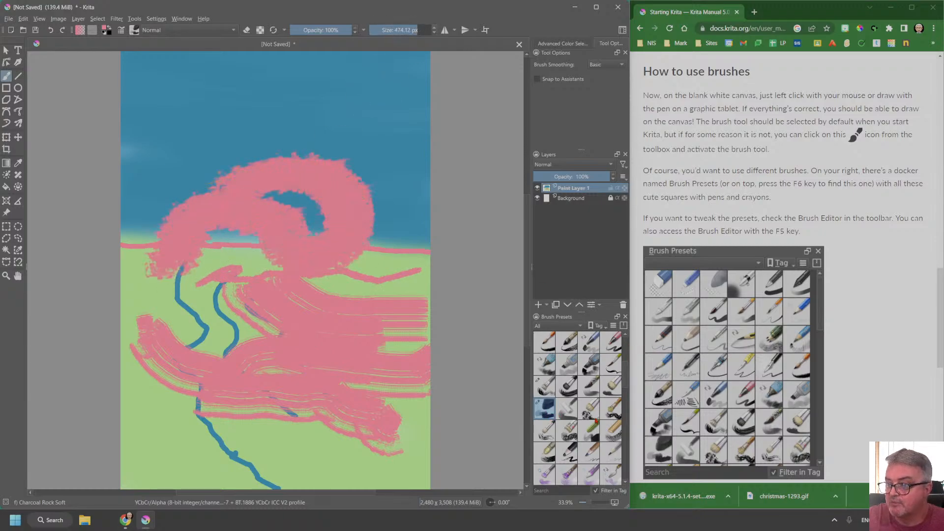
# - Select the Dry Bristles preset, choose Lineart Orange, and paint an orange swirl over the pink arch with a tail toward the left
pyautogui.click(594, 416)
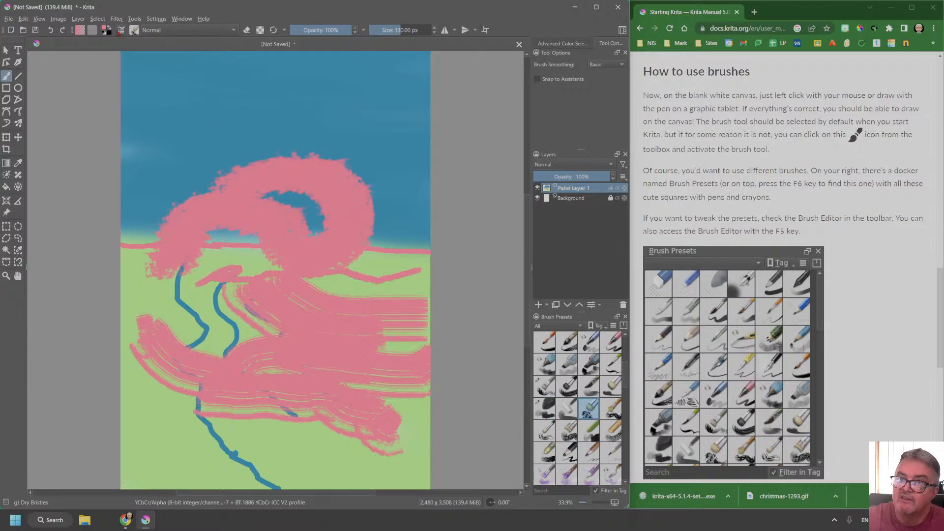
pyautogui.click(106, 28)
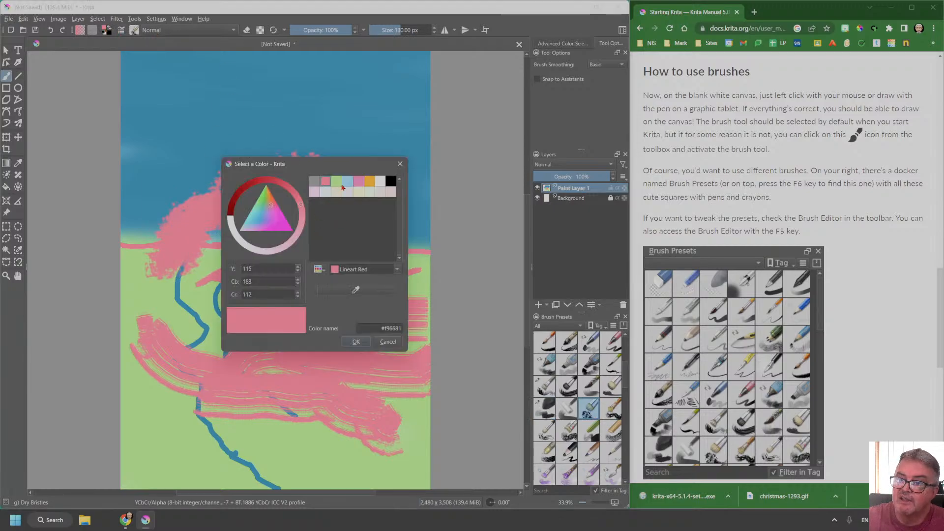
pyautogui.click(370, 181)
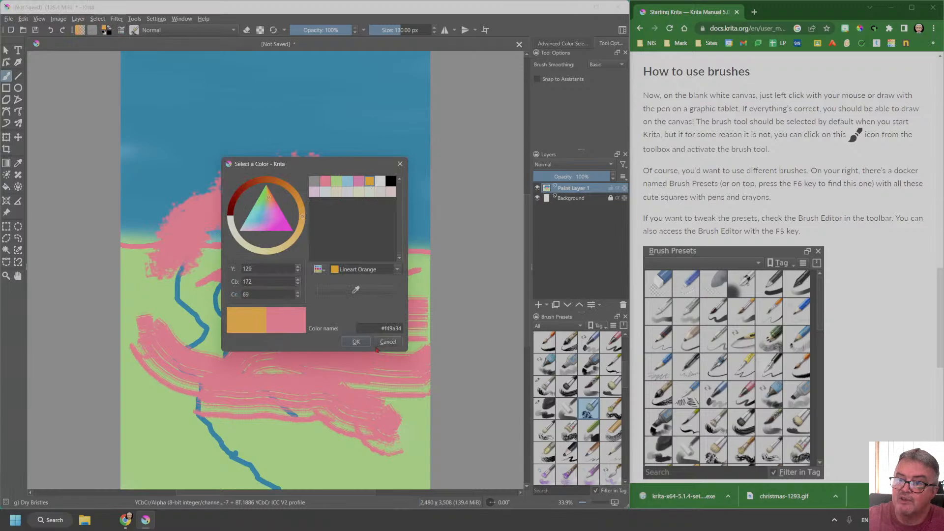
pyautogui.click(356, 342)
pyautogui.moveTo(273, 233)
pyautogui.mouseDown()
pyautogui.moveTo(332, 200)
pyautogui.moveTo(249, 176)
pyautogui.moveTo(228, 231)
pyautogui.moveTo(276, 268)
pyautogui.moveTo(330, 242)
pyautogui.moveTo(230, 188)
pyautogui.moveTo(326, 245)
pyautogui.moveTo(248, 232)
pyautogui.moveTo(262, 213)
pyautogui.moveTo(312, 216)
pyautogui.moveTo(282, 216)
pyautogui.moveTo(306, 235)
pyautogui.moveTo(289, 242)
pyautogui.moveTo(244, 208)
pyautogui.moveTo(165, 182)
pyautogui.mouseUp()
pyautogui.click(193, 190)
# - Try to paint on the ground with the Wet Paint Plus (mypaint) preset
pyautogui.scroll(-3, 572, 394)
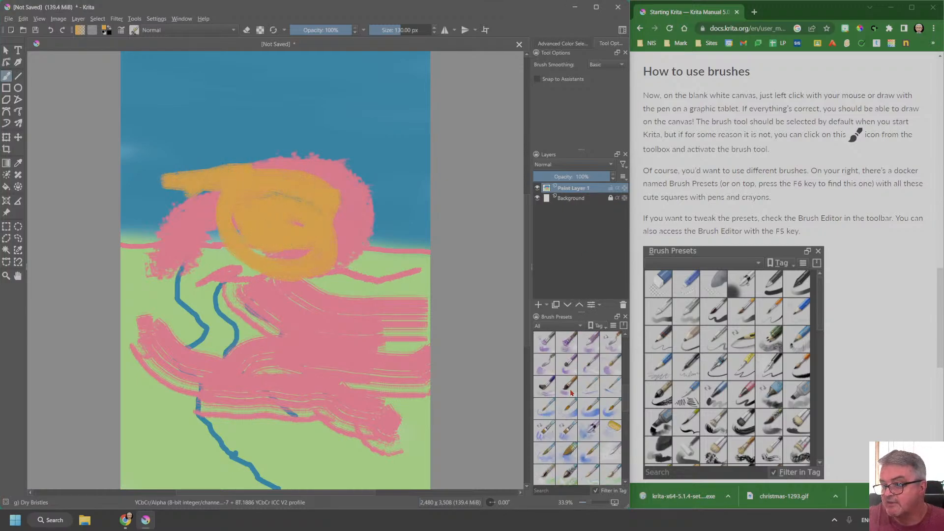
pyautogui.click(613, 374)
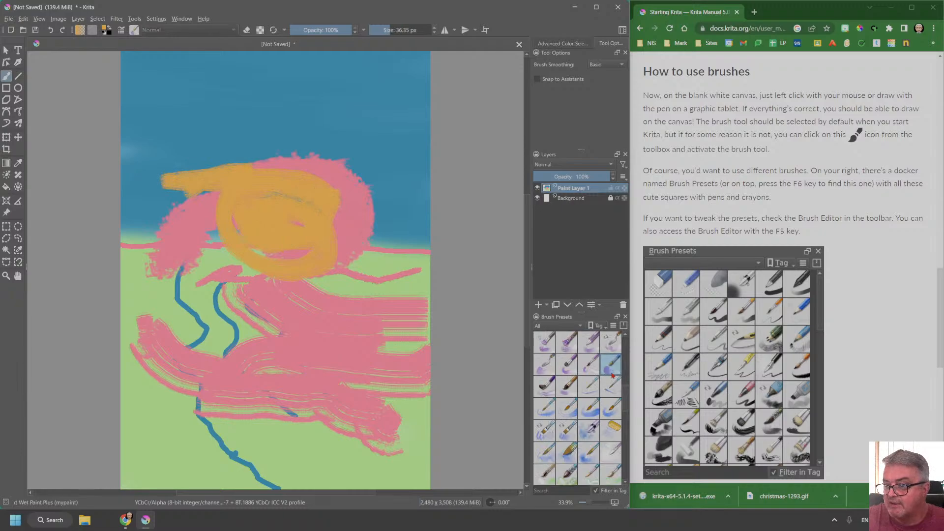
pyautogui.click(233, 301)
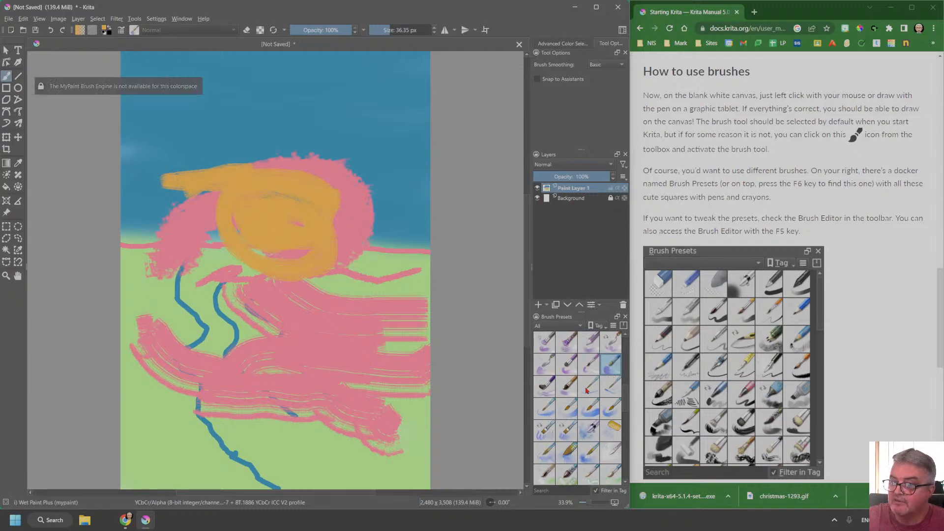
# - Paint a short orange stroke below the horizon with Wet Textured Soft, and add orange blobs on both sides of the ground with WaterC Special Blobs
pyautogui.click(571, 391)
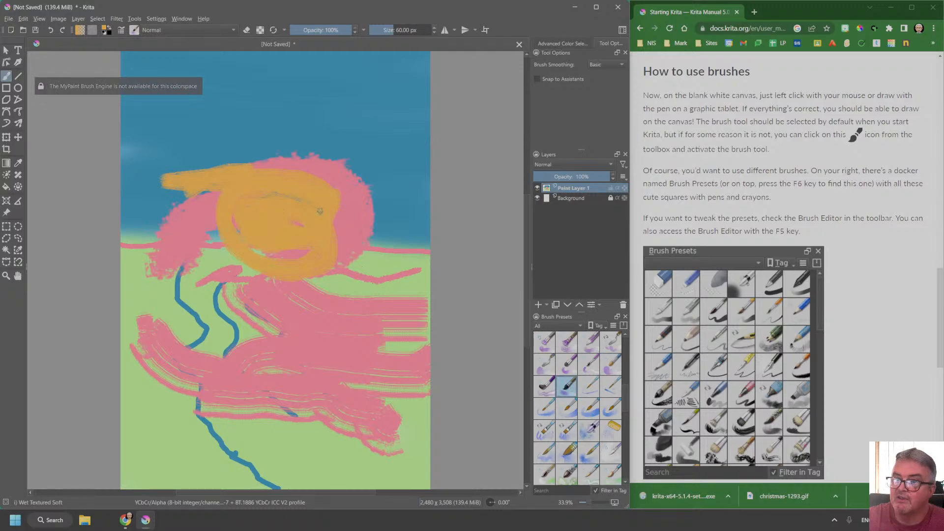
pyautogui.moveTo(380, 297)
pyautogui.mouseDown()
pyautogui.moveTo(339, 295)
pyautogui.moveTo(409, 290)
pyautogui.moveTo(385, 294)
pyautogui.mouseUp()
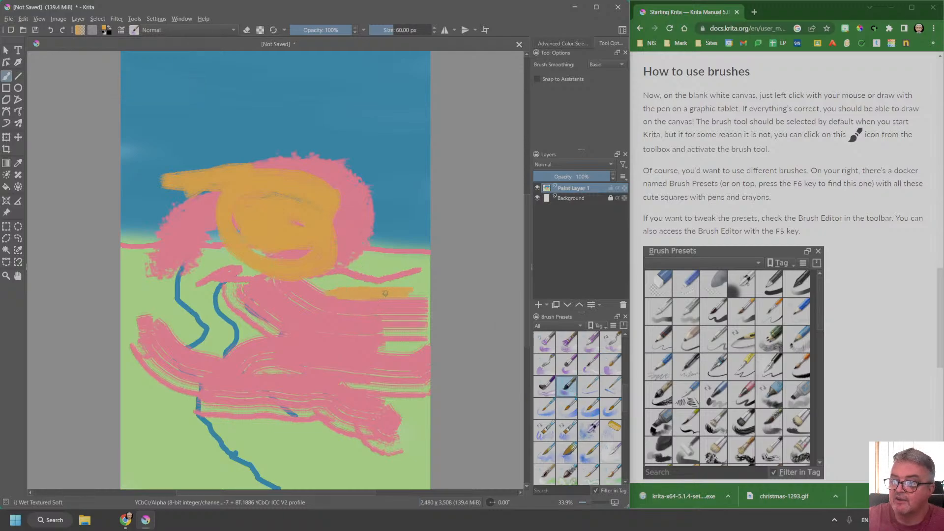
pyautogui.click(589, 432)
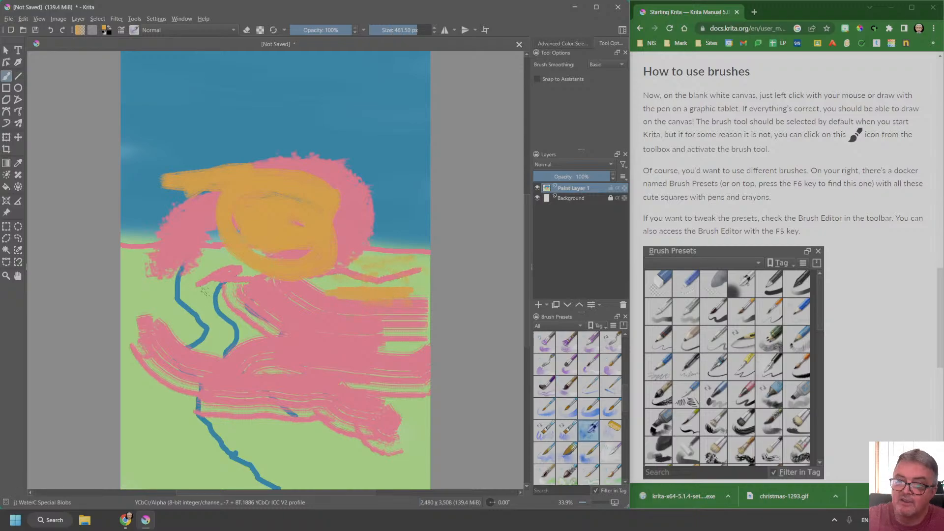
pyautogui.click(158, 325)
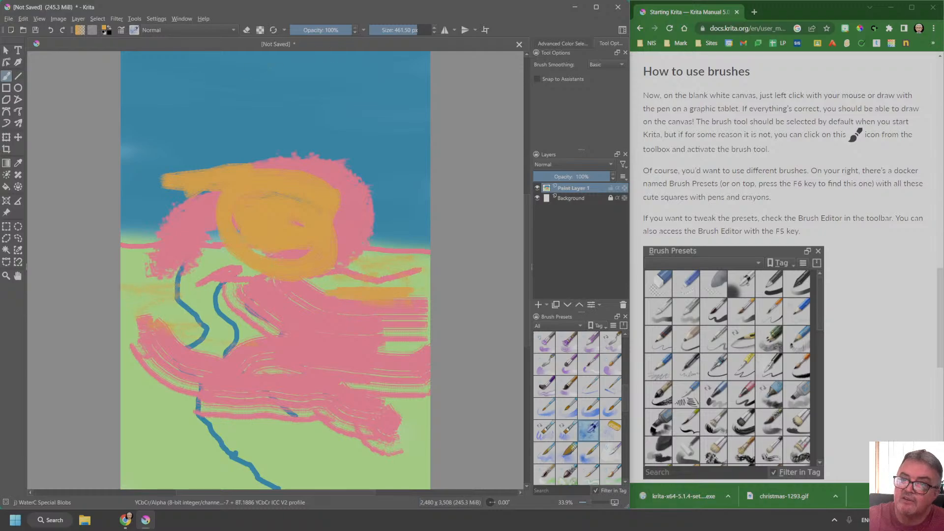
# - Choose a darker shade of Lineart Green and paint textured green strokes along the horizon and over the orange swirl
pyautogui.click(106, 30)
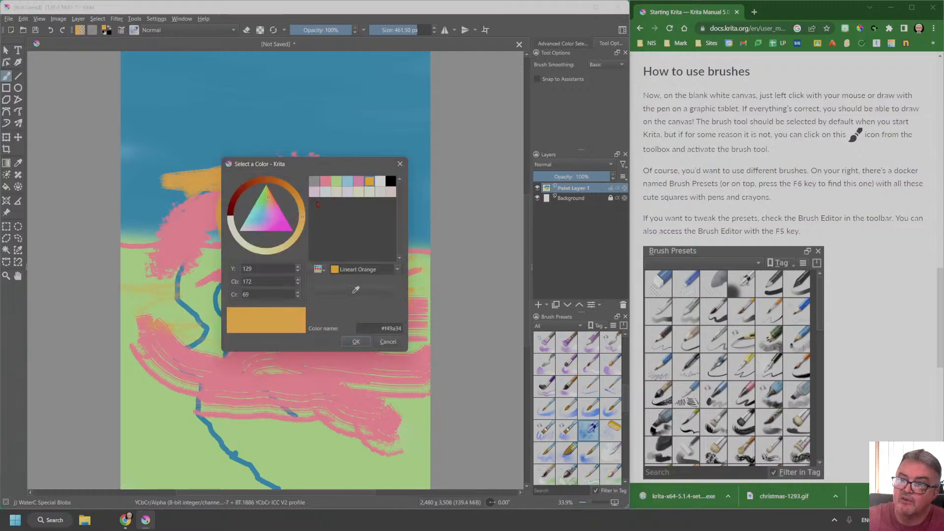
pyautogui.click(337, 182)
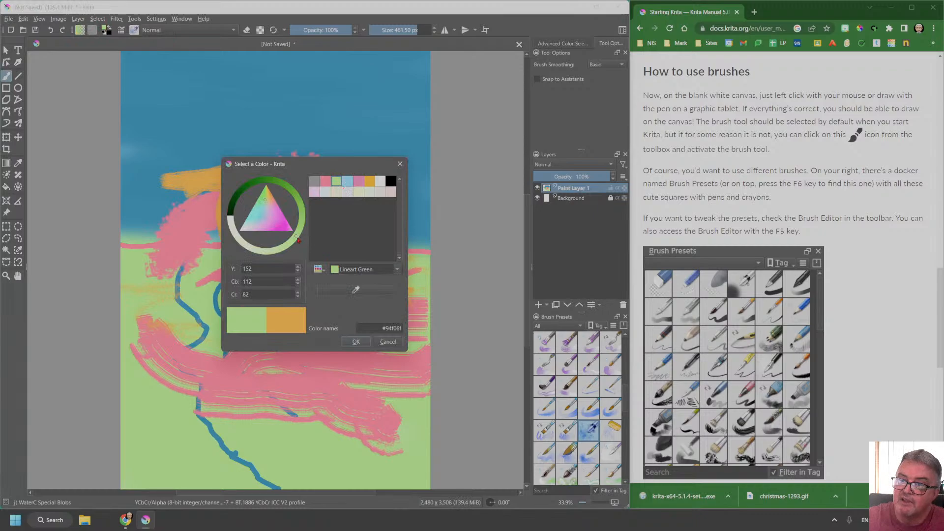
pyautogui.moveTo(298, 239)
pyautogui.mouseDown()
pyautogui.moveTo(304, 217)
pyautogui.moveTo(286, 191)
pyautogui.mouseUp()
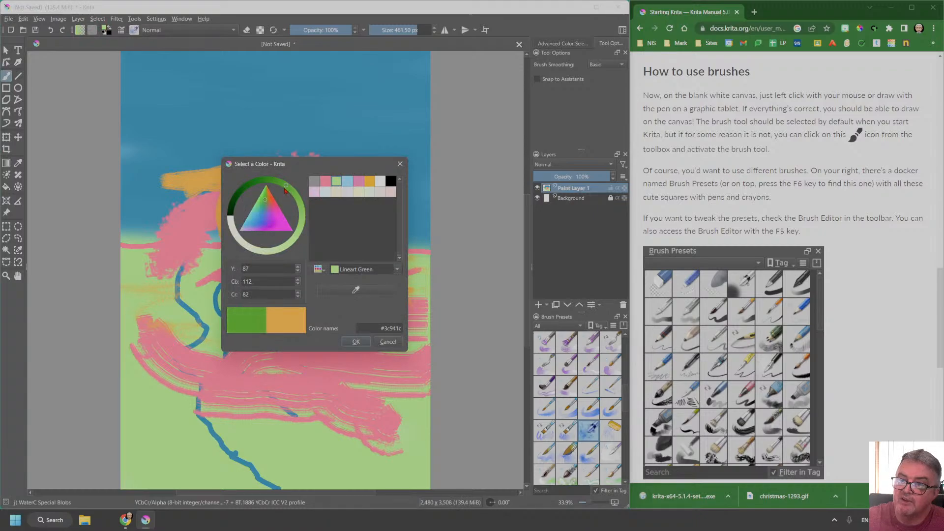
pyautogui.click(356, 341)
pyautogui.moveTo(143, 273)
pyautogui.mouseDown()
pyautogui.moveTo(246, 261)
pyautogui.moveTo(133, 251)
pyautogui.moveTo(393, 286)
pyautogui.moveTo(306, 271)
pyautogui.moveTo(330, 238)
pyautogui.moveTo(250, 254)
pyautogui.moveTo(389, 256)
pyautogui.moveTo(329, 193)
pyautogui.moveTo(223, 252)
pyautogui.moveTo(307, 187)
pyautogui.mouseUp()
# - Choose the Clone Tool brush preset and paint a stroke across the blue wavy lines just below the horizon
pyautogui.scroll(-2, 761, 422)
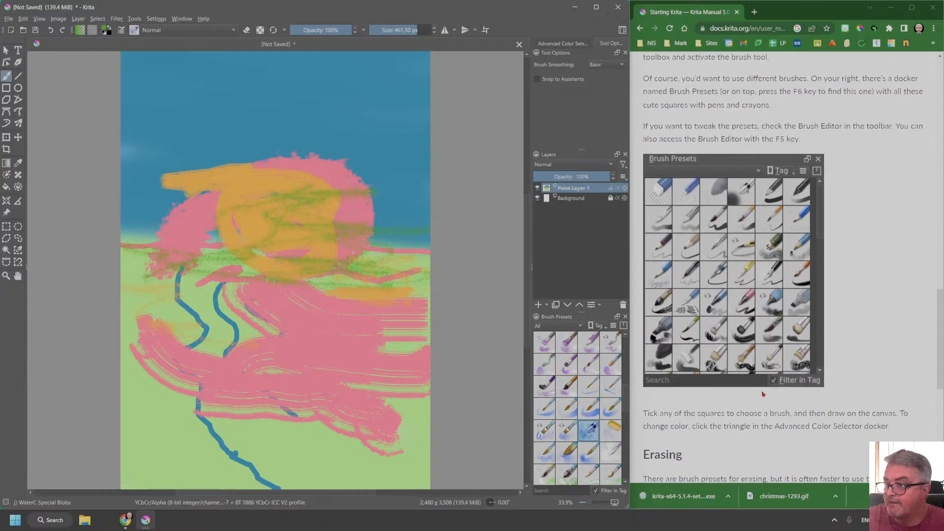
pyautogui.click(698, 362)
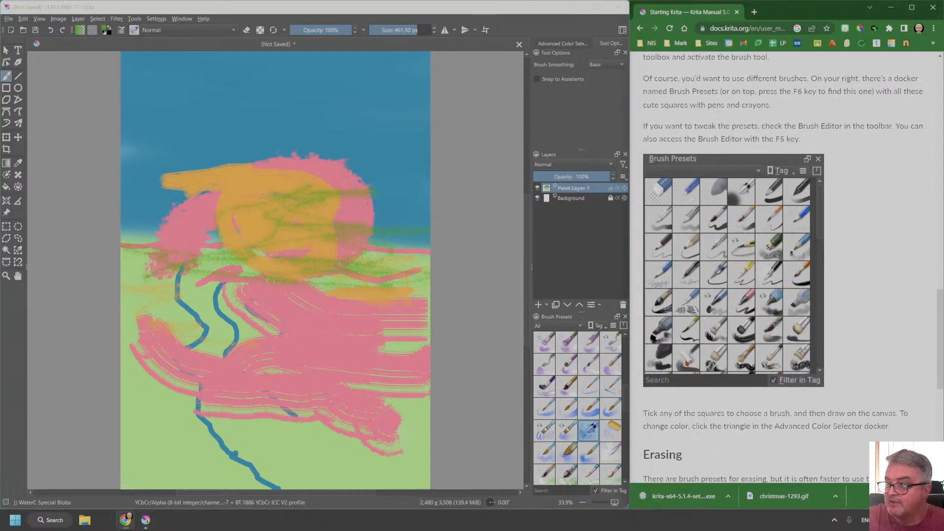
pyautogui.scroll(-3, 590, 452)
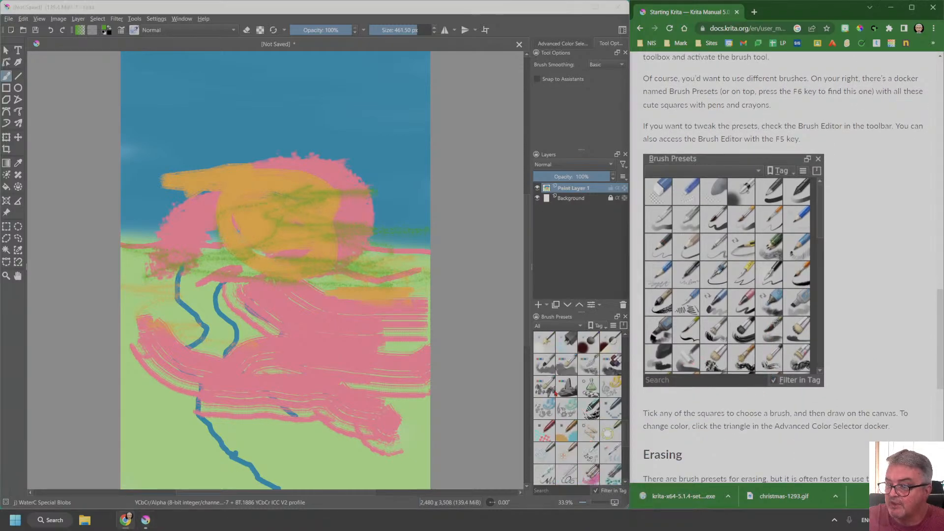
pyautogui.click(591, 434)
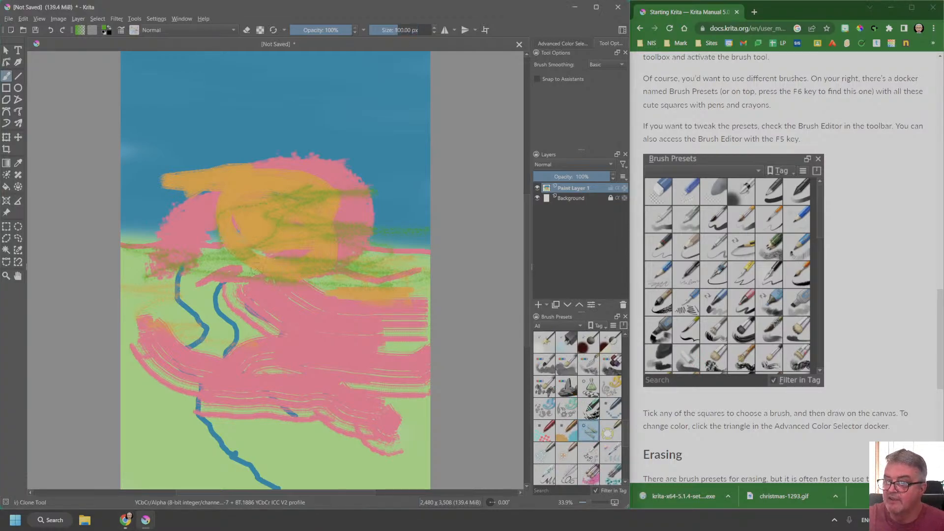
pyautogui.moveTo(163, 303); pyautogui.dragTo(280, 310)
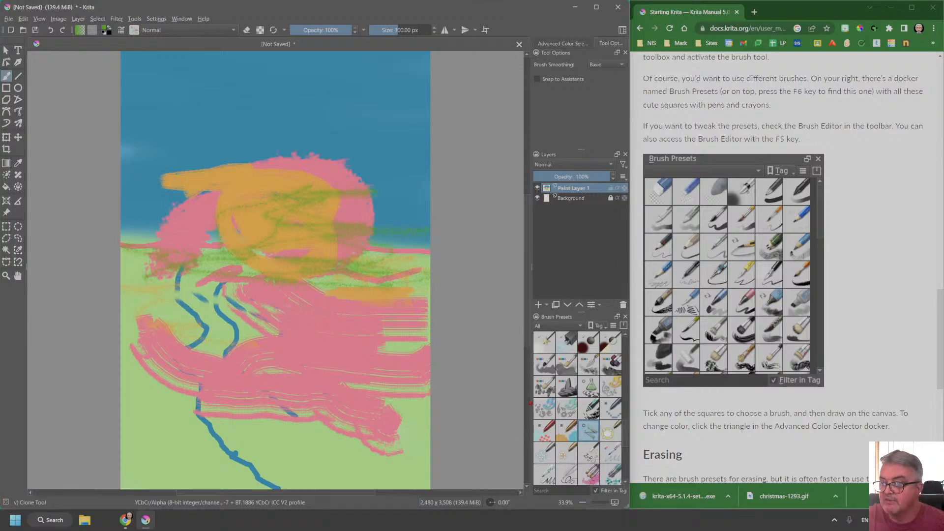
# - Stamp four green marks on the pink area with the Shapes Rounded preset, and paint a winding leafy green trail across the lower ground
pyautogui.moveTo(566, 436)
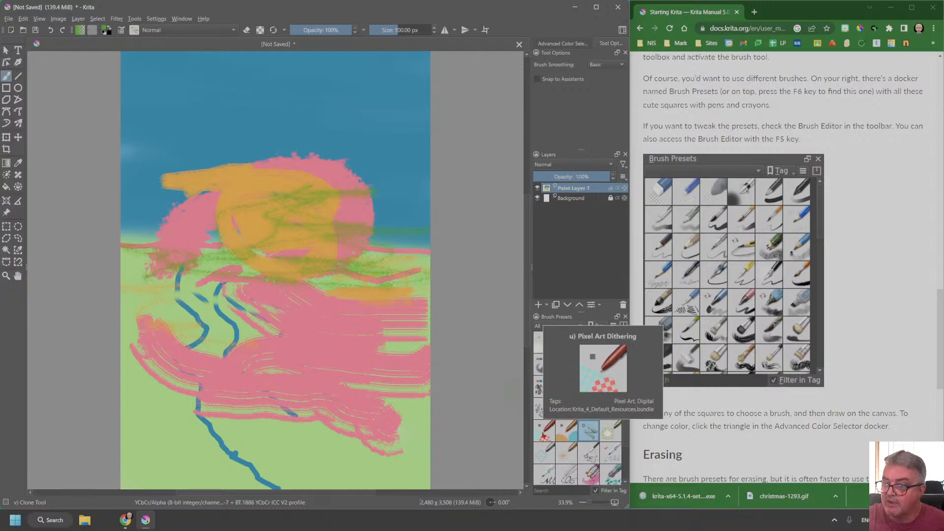
pyautogui.moveTo(539, 412)
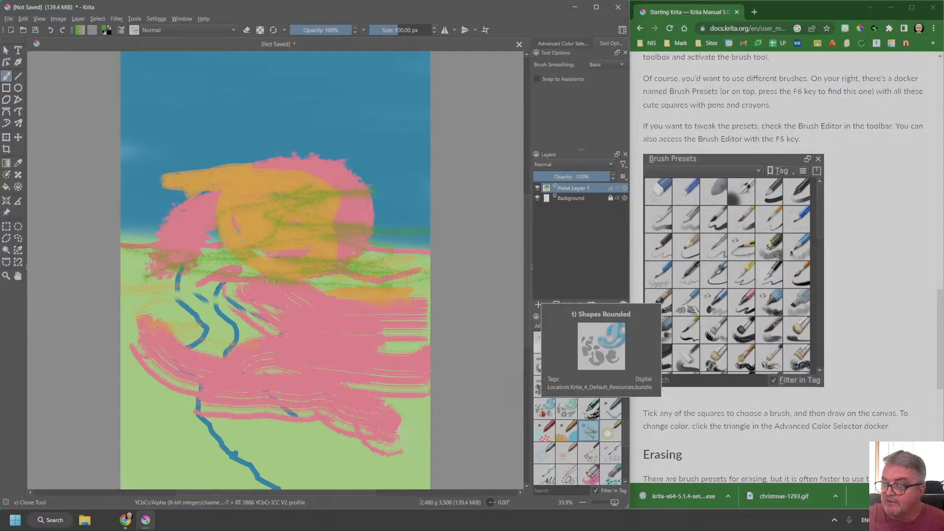
pyautogui.click(544, 414)
pyautogui.click(330, 386)
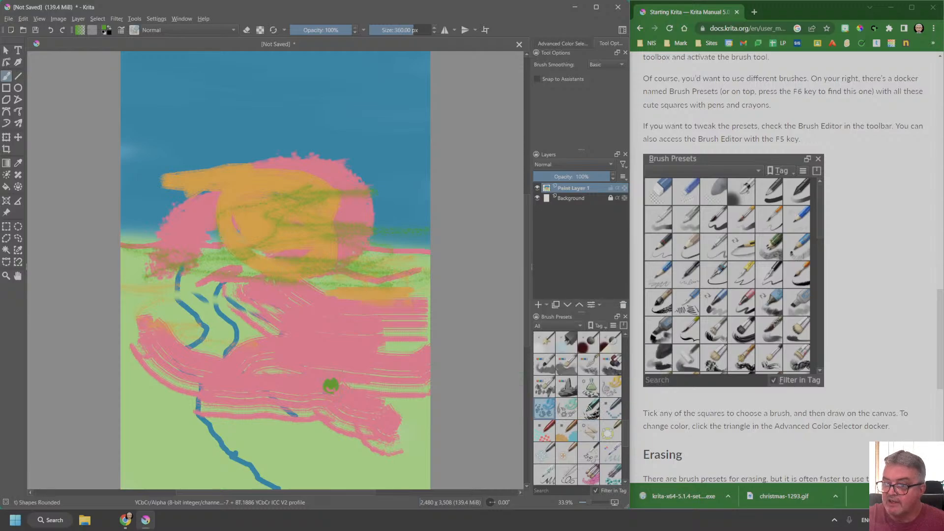
pyautogui.click(376, 419)
pyautogui.click(258, 422)
pyautogui.click(219, 383)
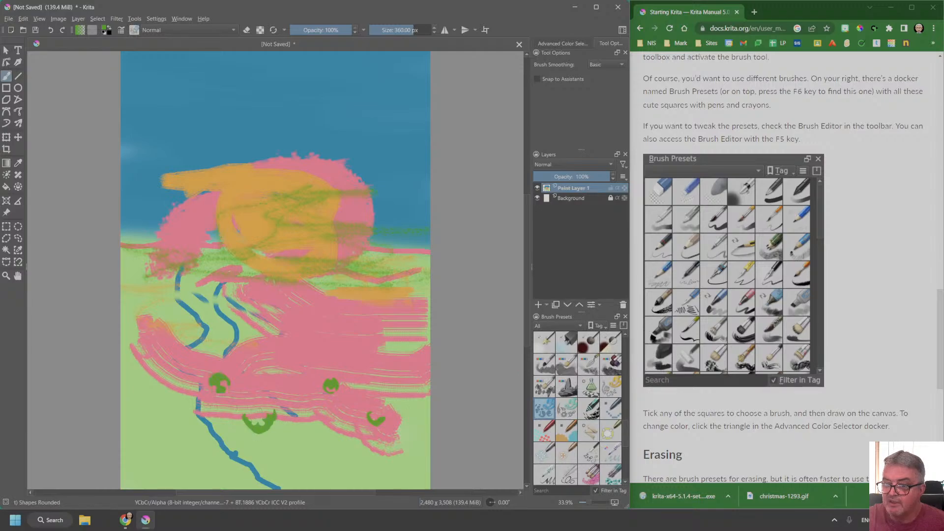
pyautogui.moveTo(192, 303)
pyautogui.mouseDown()
pyautogui.moveTo(217, 310)
pyautogui.moveTo(189, 320)
pyautogui.moveTo(215, 352)
pyautogui.moveTo(265, 383)
pyautogui.moveTo(291, 432)
pyautogui.moveTo(246, 472)
pyautogui.moveTo(412, 466)
pyautogui.mouseUp()
# - Choose the Texture Wood Fiber preset and paint a winding stroke down through the pink area of the ground
pyautogui.scroll(-3, 583, 449)
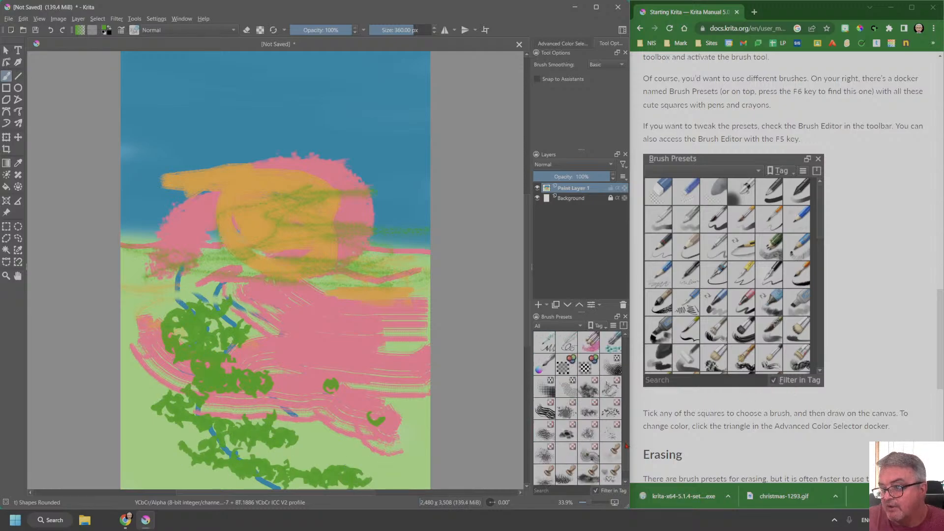
pyautogui.click(584, 453)
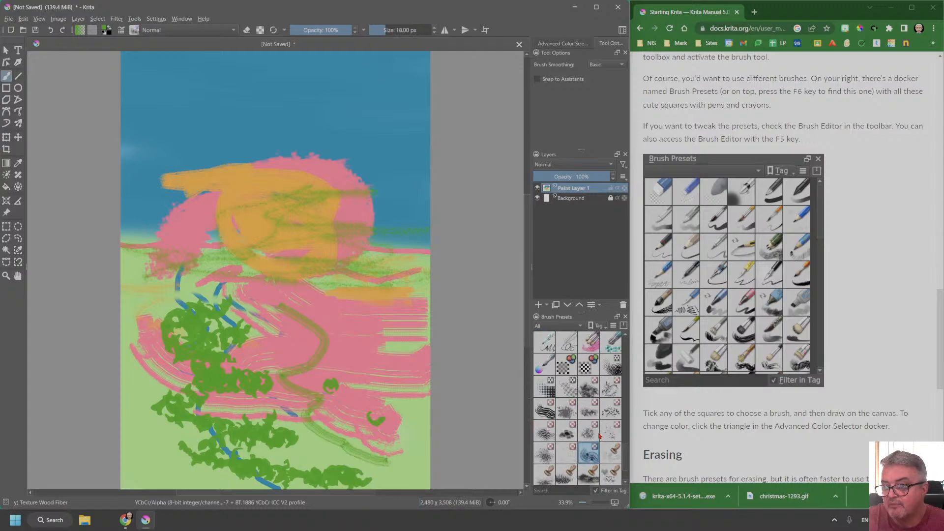
pyautogui.scroll(-1, 600, 438)
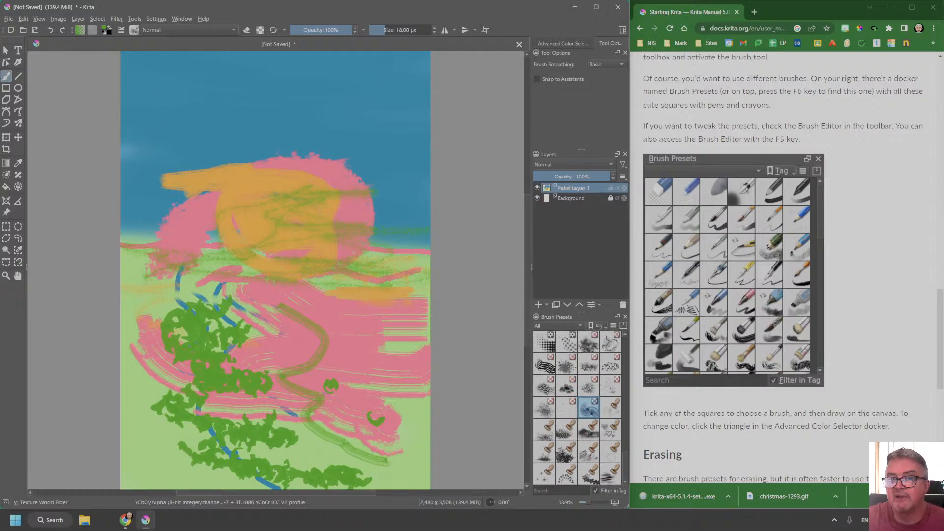
# - Set the foreground color to Lineart Grey and draw an unfilled rectangle around the orange swirl with the Rectangle tool
pyautogui.click(6, 87)
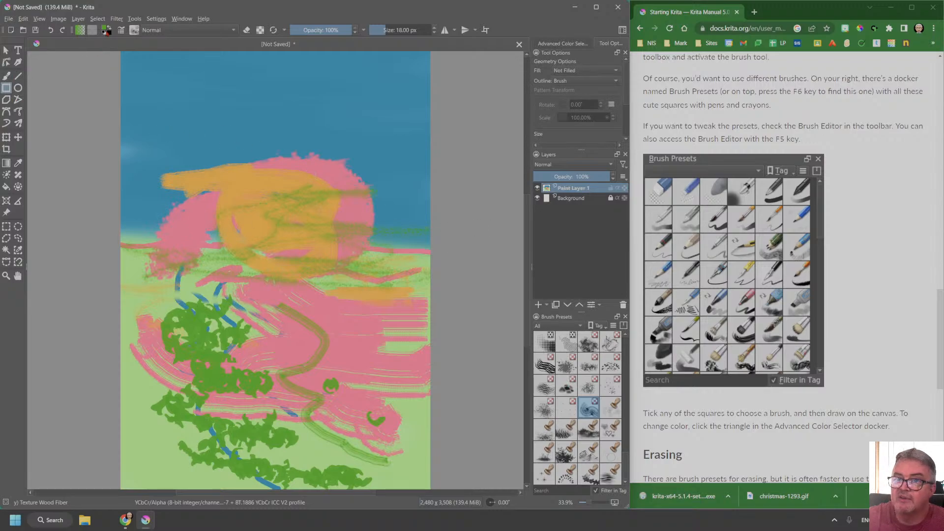
pyautogui.click(105, 31)
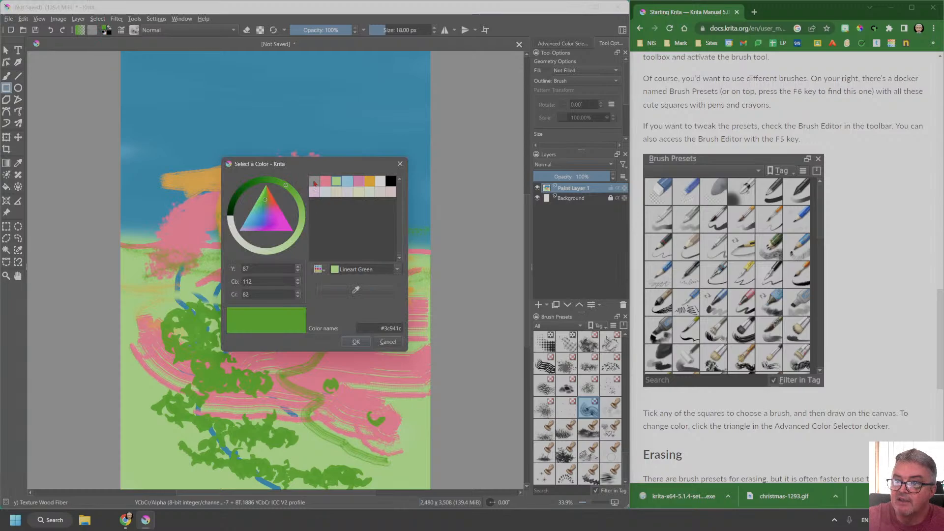
pyautogui.click(314, 183)
pyautogui.click(364, 345)
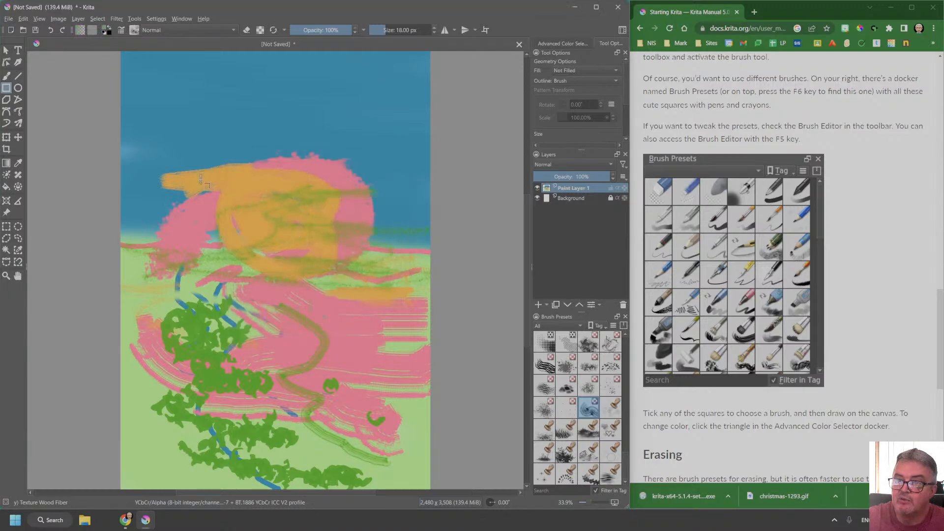
pyautogui.moveTo(198, 181); pyautogui.dragTo(377, 287)
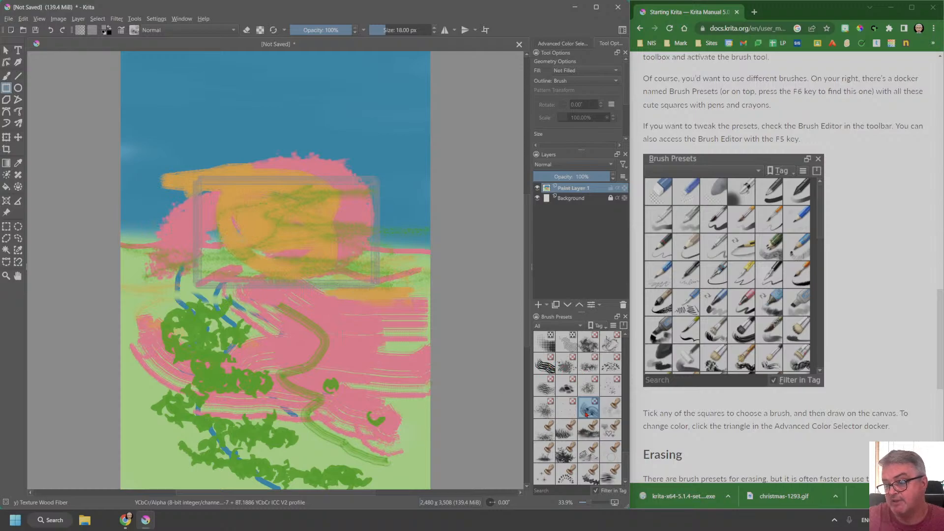
# - Draw a solid grey rectangle over the upper part of the green trail using the Shapes Fill preset
pyautogui.scroll(4, 588, 413)
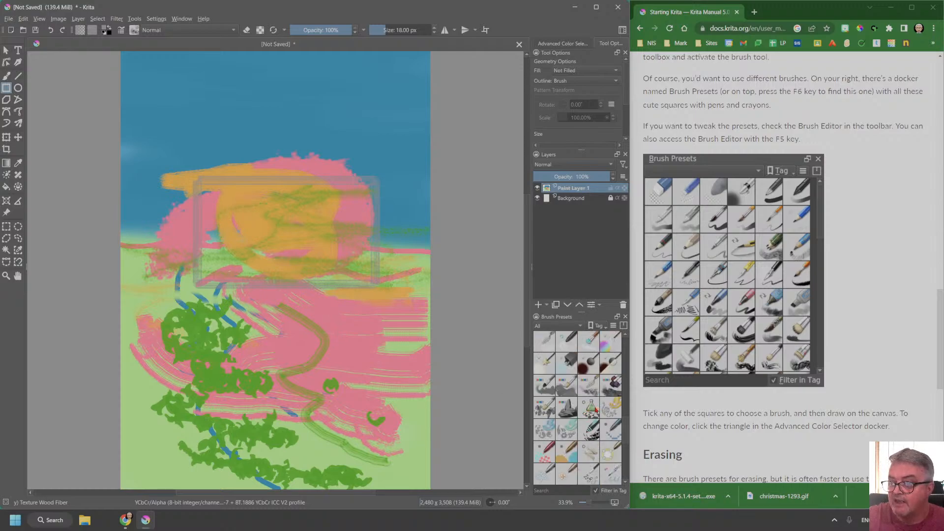
pyautogui.click(592, 408)
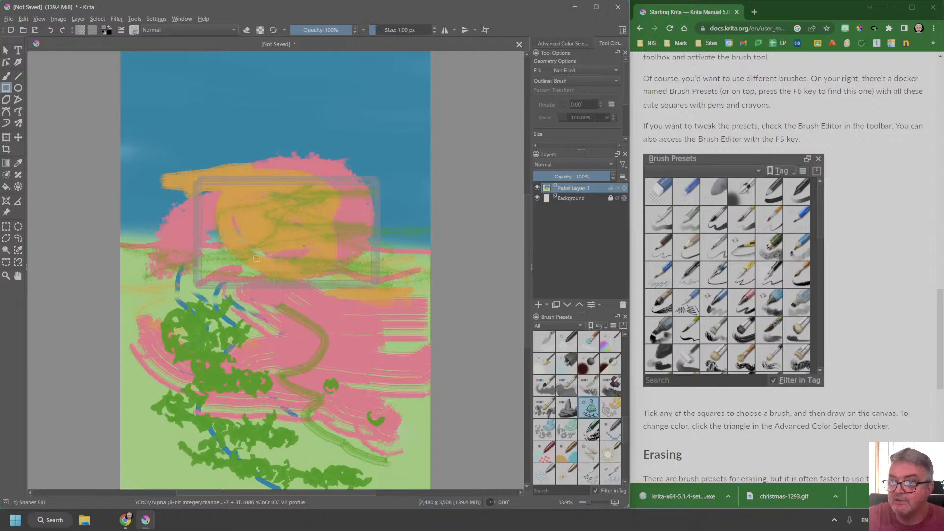
pyautogui.moveTo(154, 251); pyautogui.dragTo(276, 363)
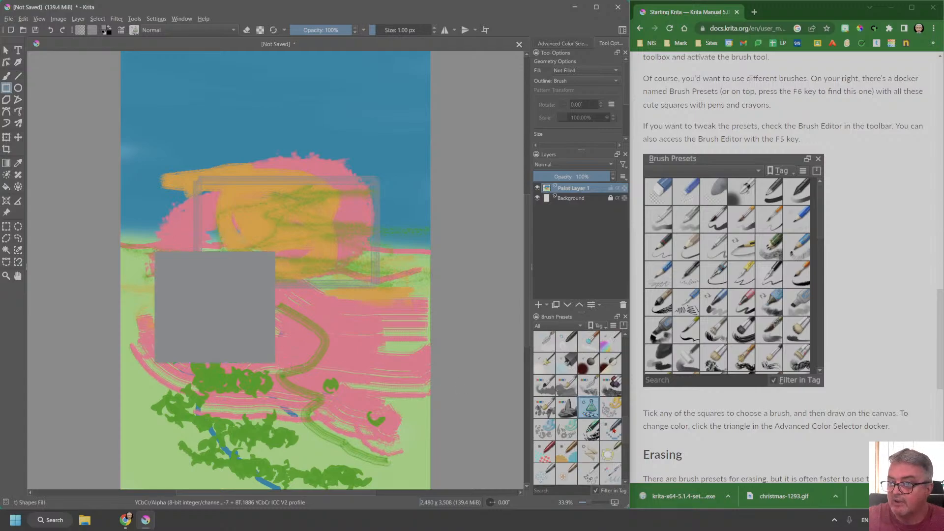
# - Draw two rectangles with the RGBA 06 Rock preset, a wide one over the swirl's top and a smaller one beside the grey block
pyautogui.click(567, 408)
pyautogui.moveTo(228, 145)
pyautogui.mouseDown()
pyautogui.moveTo(288, 183)
pyautogui.moveTo(348, 202)
pyautogui.mouseUp()
pyautogui.scroll(-2, 369, 287)
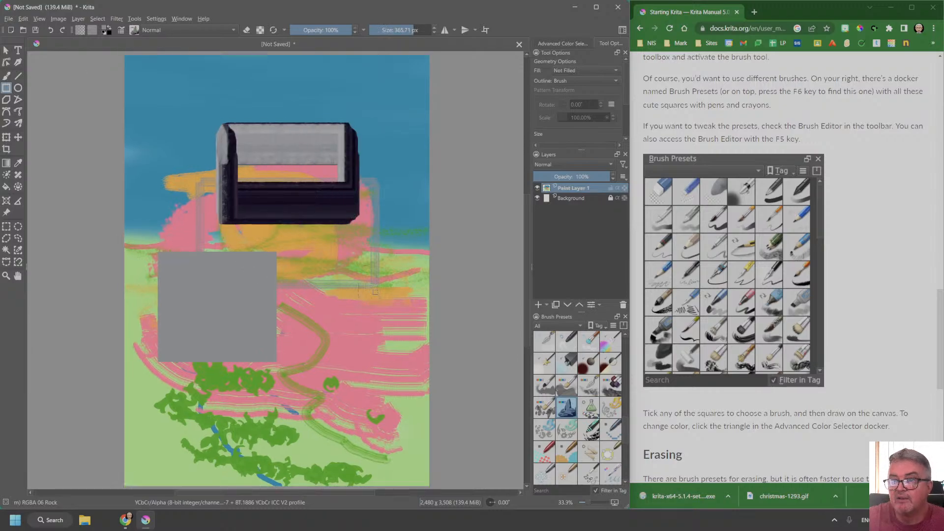
pyautogui.scroll(1, 370, 287)
pyautogui.scroll(2, 370, 286)
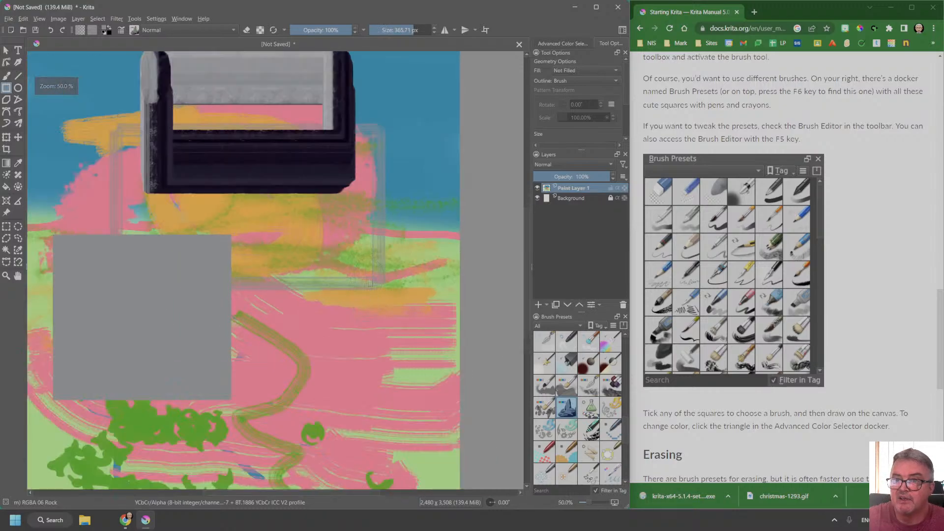
pyautogui.rightClick(356, 259)
pyautogui.click(194, 212)
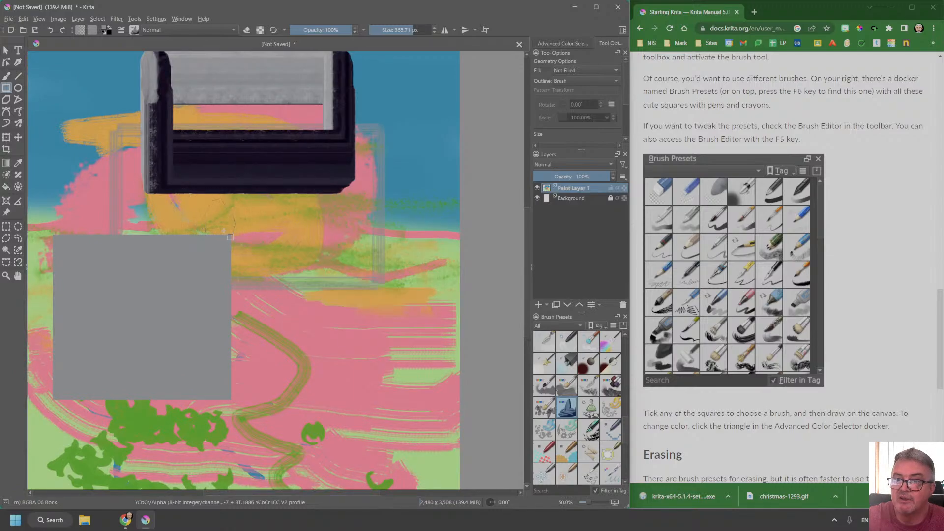
pyautogui.moveTo(309, 243); pyautogui.dragTo(404, 331)
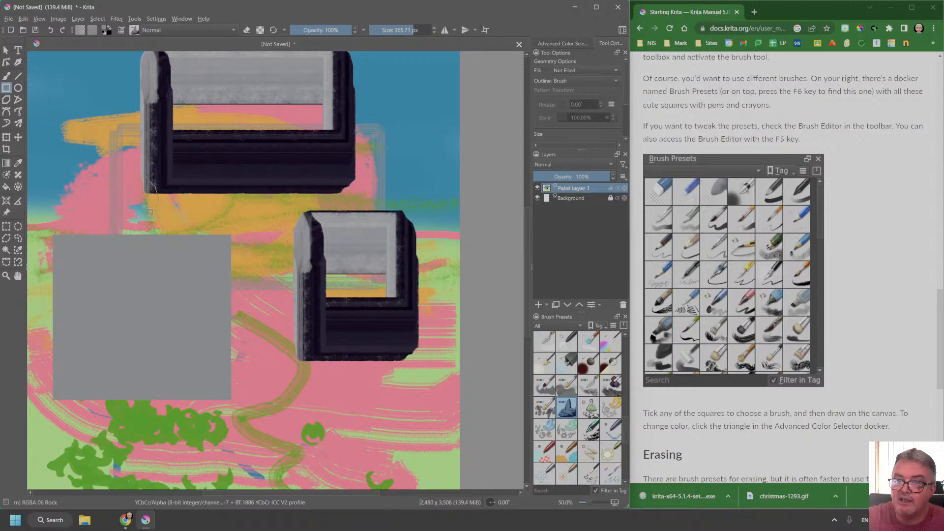
# - Choose the Airbrush Soft preset from the pop-up palette and draw a rectangle of about 1,178 by 750 px over the rock frames
pyautogui.rightClick(177, 218)
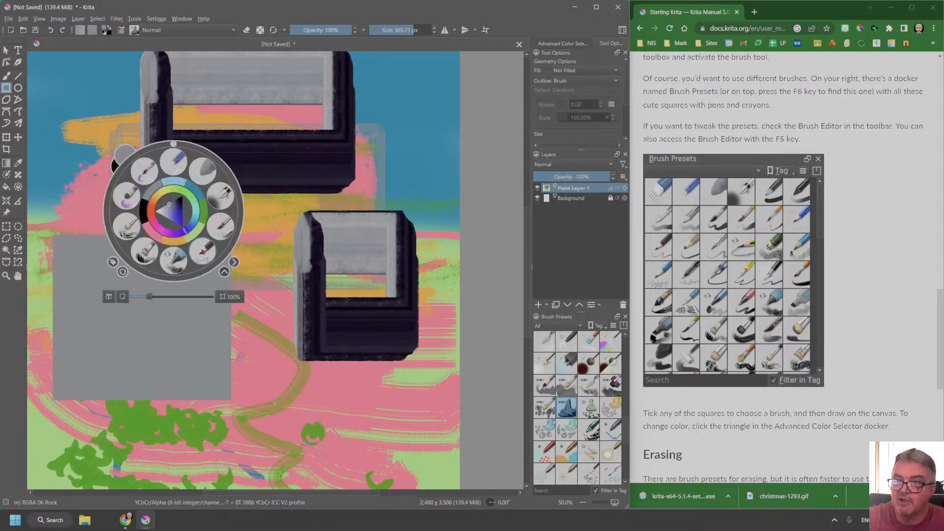
pyautogui.click(234, 263)
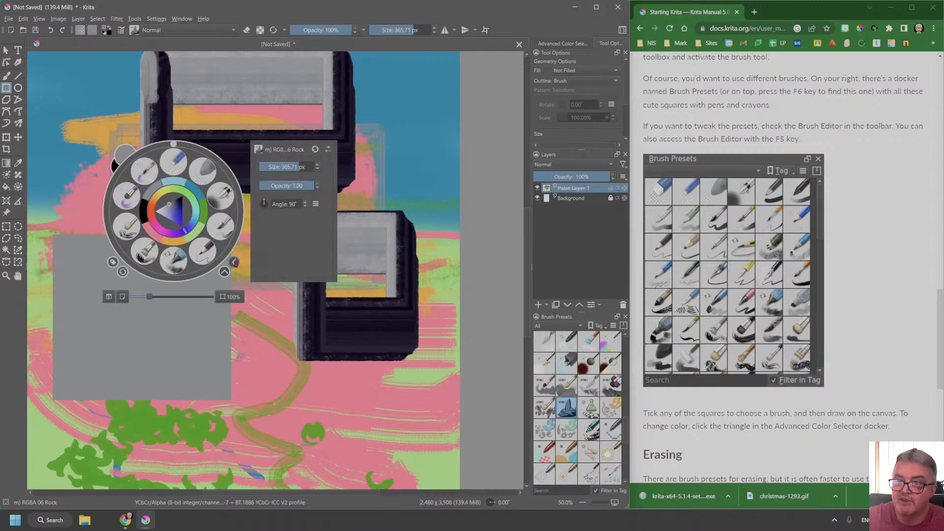
pyautogui.click(224, 272)
pyautogui.click(224, 272)
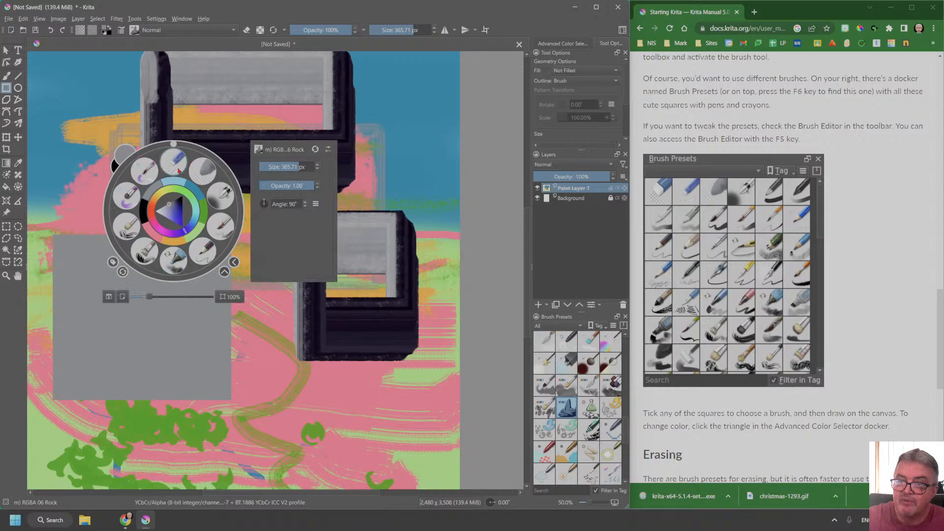
pyautogui.click(222, 199)
pyautogui.moveTo(205, 221)
pyautogui.mouseDown()
pyautogui.moveTo(276, 167)
pyautogui.moveTo(354, 130)
pyautogui.moveTo(356, 93)
pyautogui.moveTo(415, 83)
pyautogui.mouseUp()
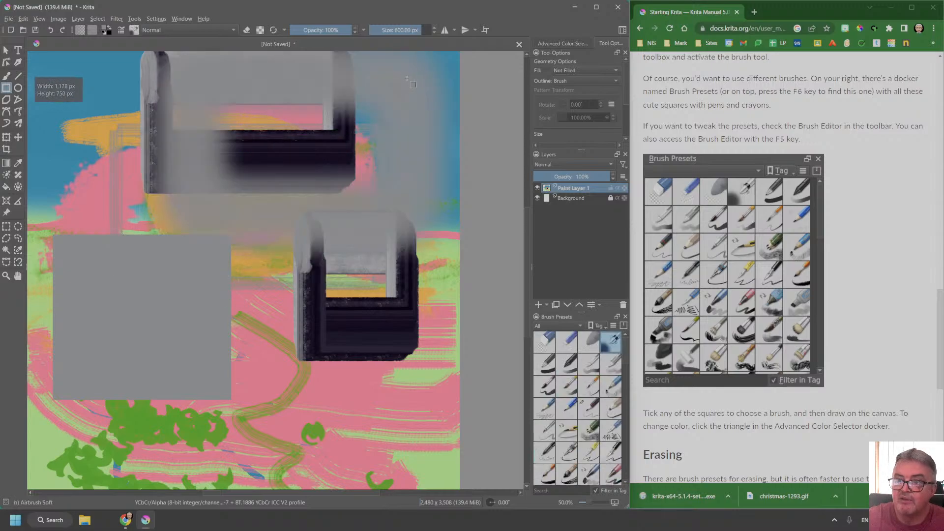
# - Draw a soft grey airbrushed rectangle along the edges of the whole page
pyautogui.scroll(-2, 169, 192)
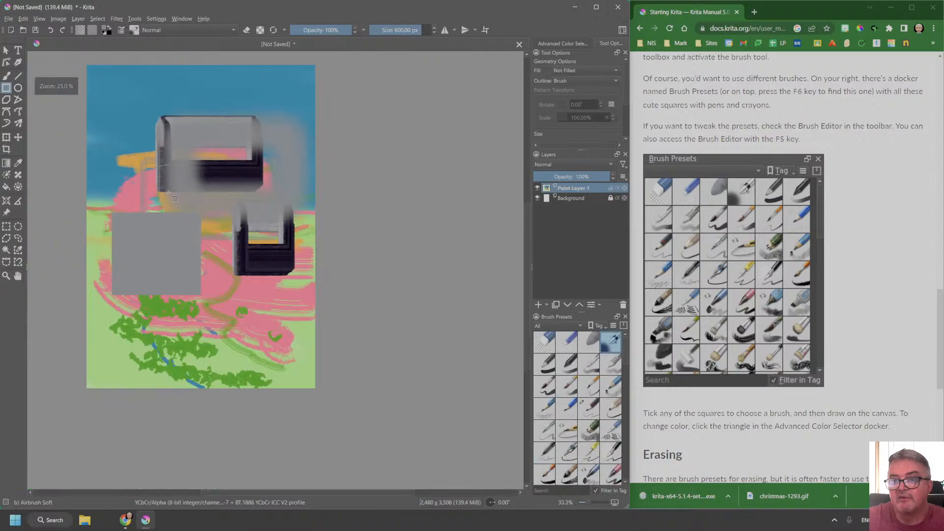
pyautogui.moveTo(95, 75); pyautogui.dragTo(295, 348)
pyautogui.moveTo(320, 390); pyautogui.dragTo(321, 387)
# - Set the foreground color to Fill Pink and draw an airbrushed rectangle along the page edges as a border
pyautogui.scroll(-4, 319, 382)
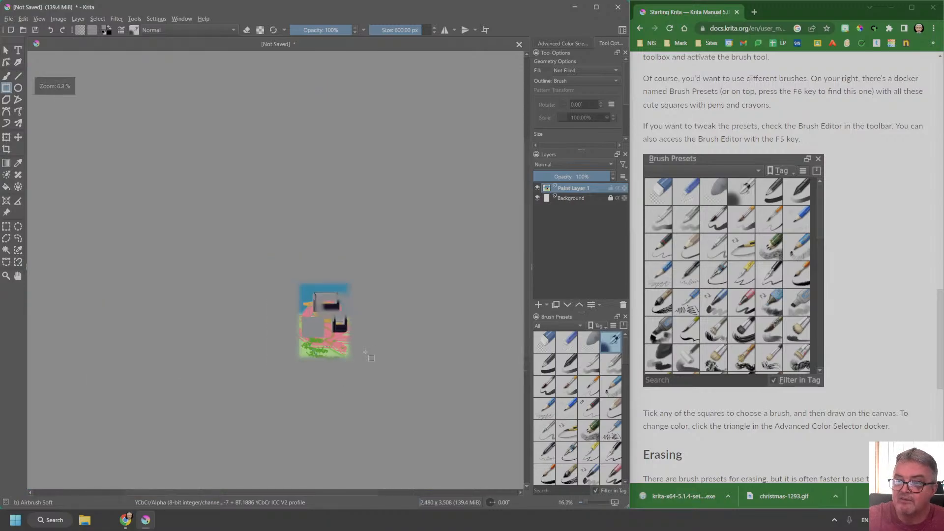
pyautogui.scroll(6, 344, 351)
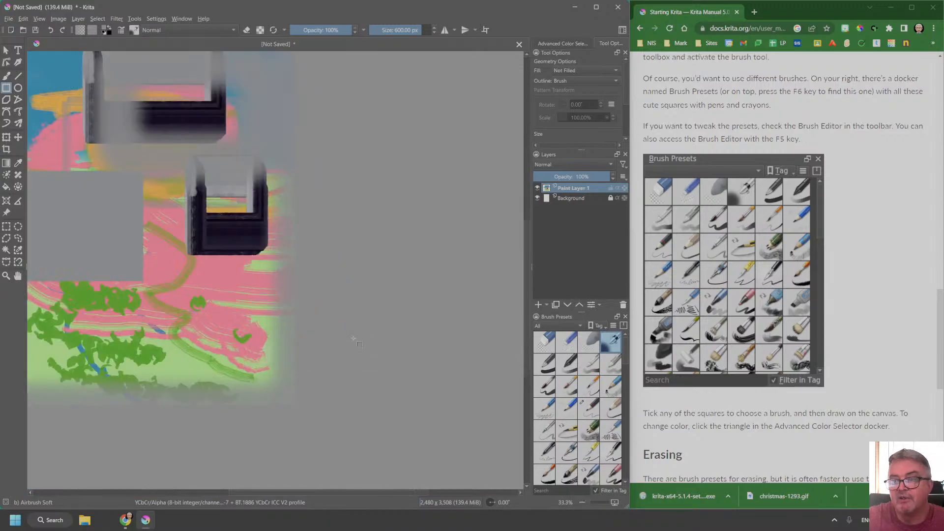
pyautogui.click(105, 28)
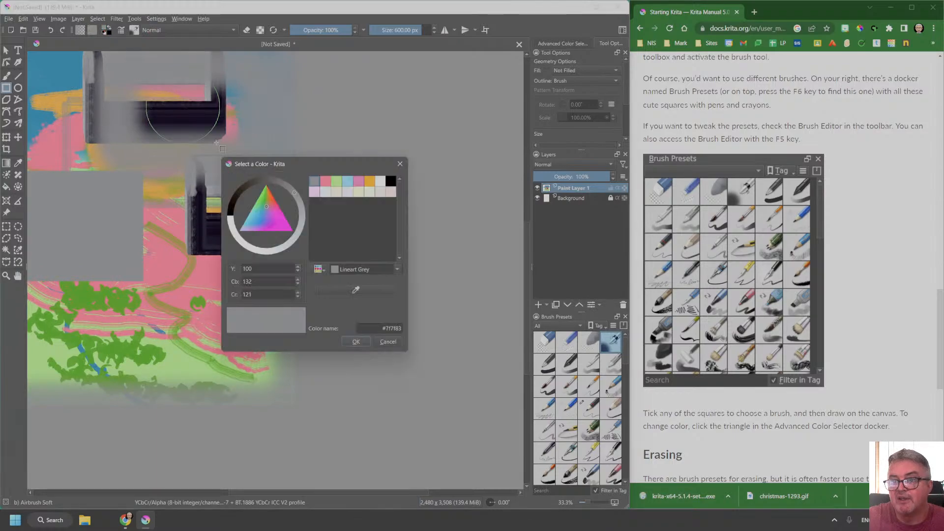
pyautogui.click(315, 192)
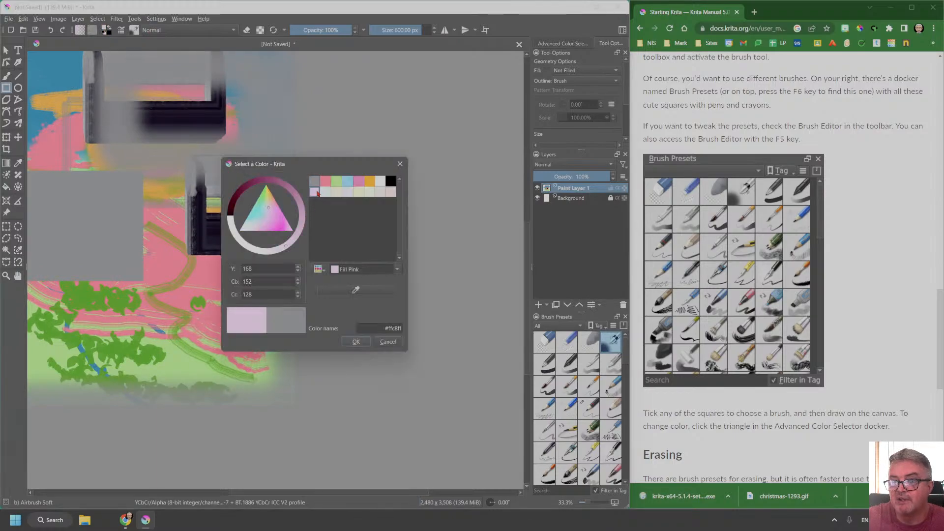
pyautogui.click(356, 343)
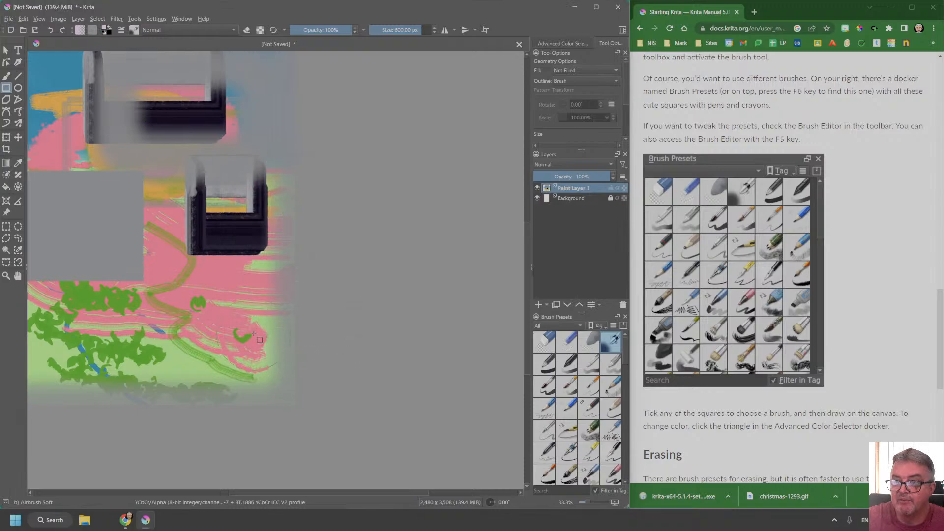
pyautogui.scroll(4, 253, 334)
pyautogui.scroll(-7, 253, 326)
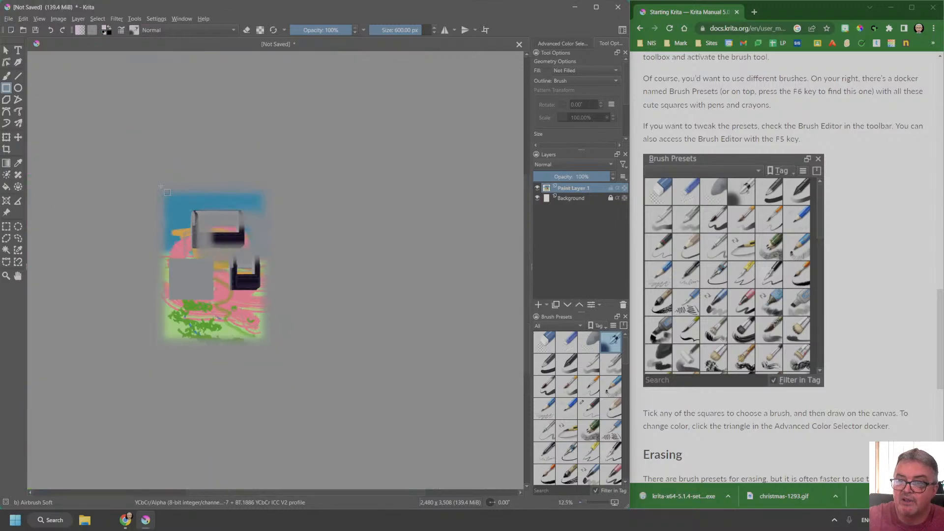
pyautogui.moveTo(164, 193)
pyautogui.mouseDown()
pyautogui.moveTo(244, 283)
pyautogui.moveTo(276, 349)
pyautogui.mouseUp()
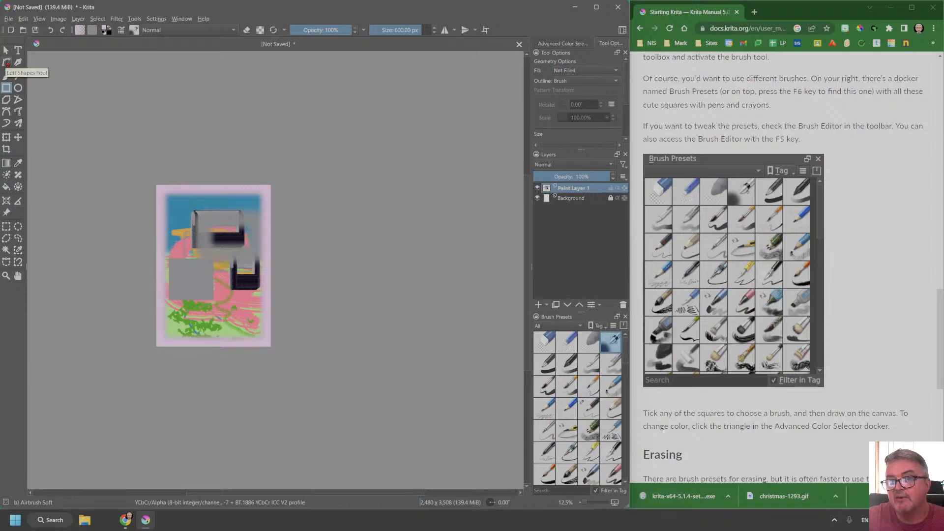
# - Draw a wavy calligraphy stroke from the blue area in the page's upper left down across the grey block
pyautogui.click(7, 62)
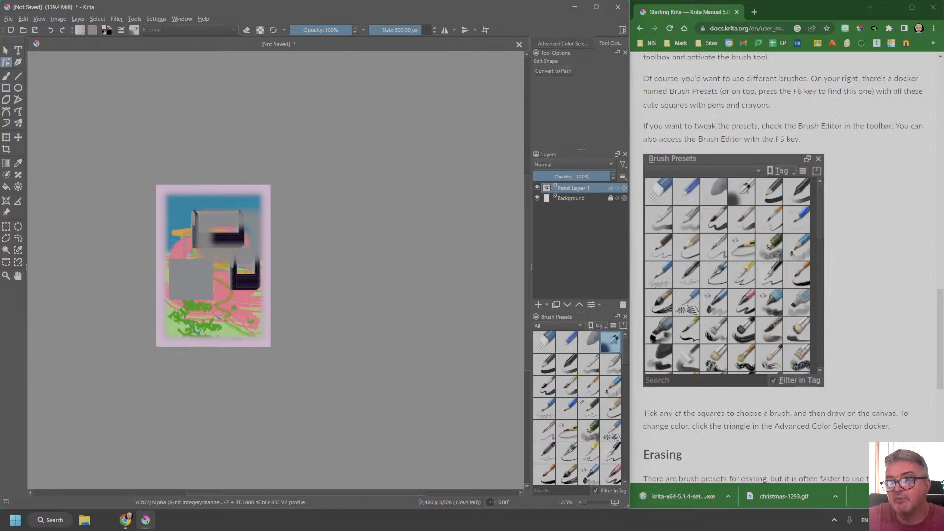
pyautogui.moveTo(173, 218); pyautogui.dragTo(270, 318)
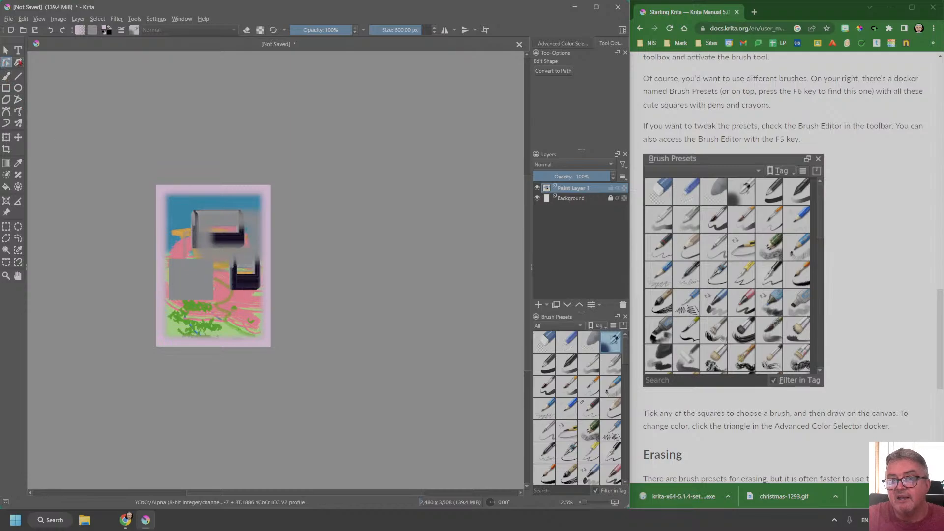
pyautogui.click(18, 62)
pyautogui.moveTo(172, 214)
pyautogui.mouseDown()
pyautogui.moveTo(200, 232)
pyautogui.moveTo(183, 258)
pyautogui.moveTo(225, 294)
pyautogui.mouseUp()
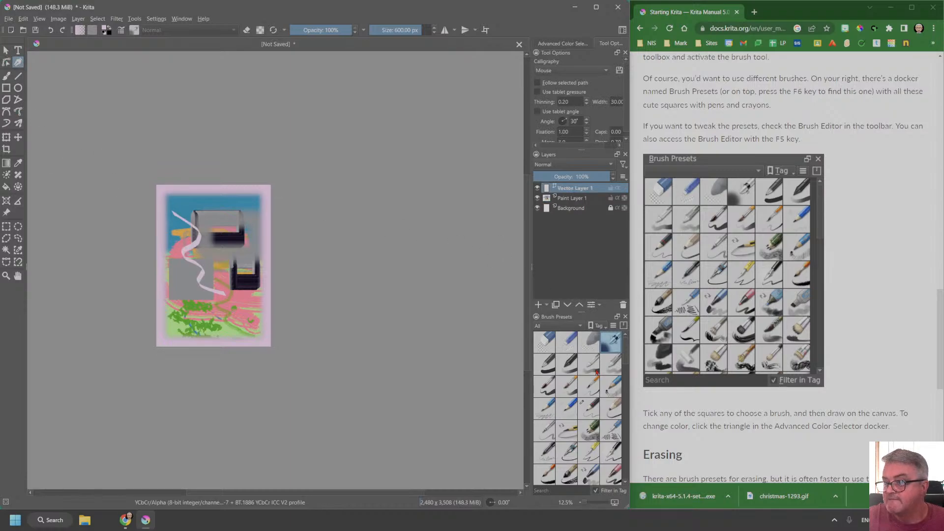
# - Set the calligraphy angle to 158° and draw a second wavy stroke crossing the first one down to the green area
pyautogui.scroll(-6, 597, 378)
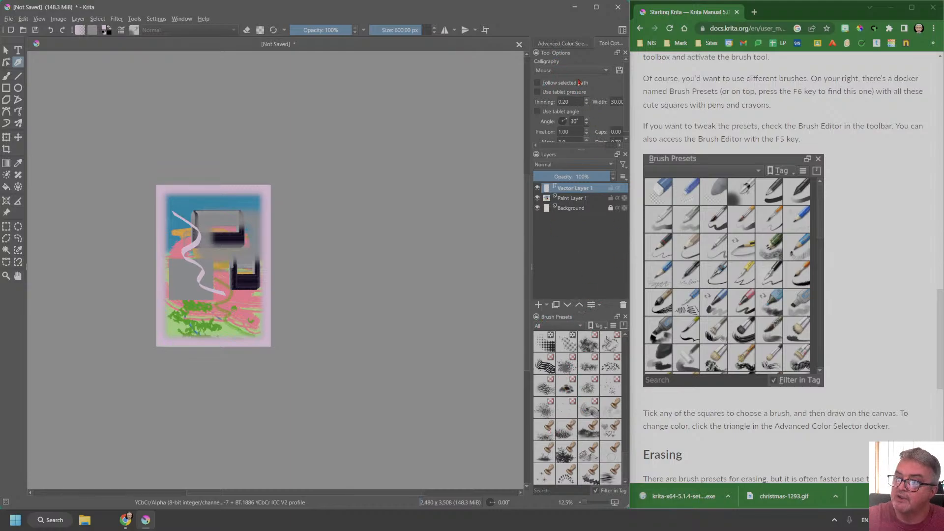
pyautogui.click(545, 342)
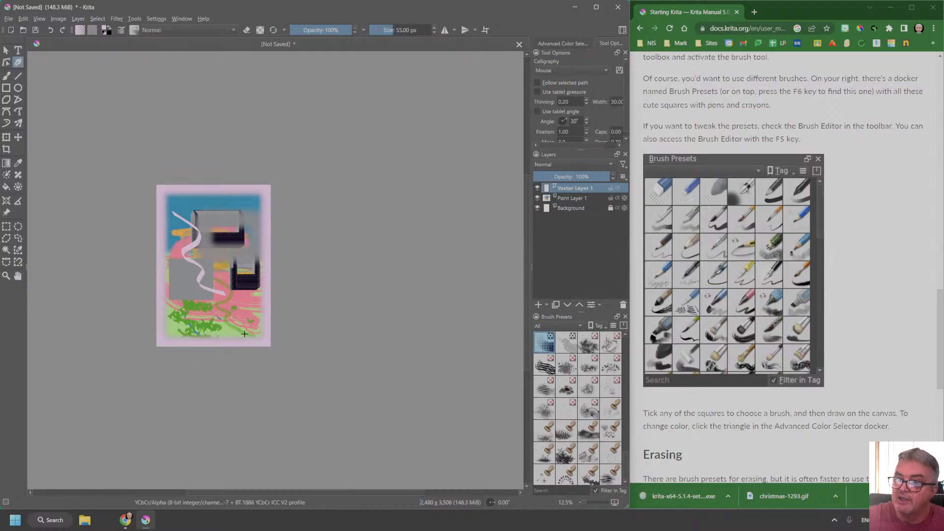
pyautogui.scroll(-2, 571, 113)
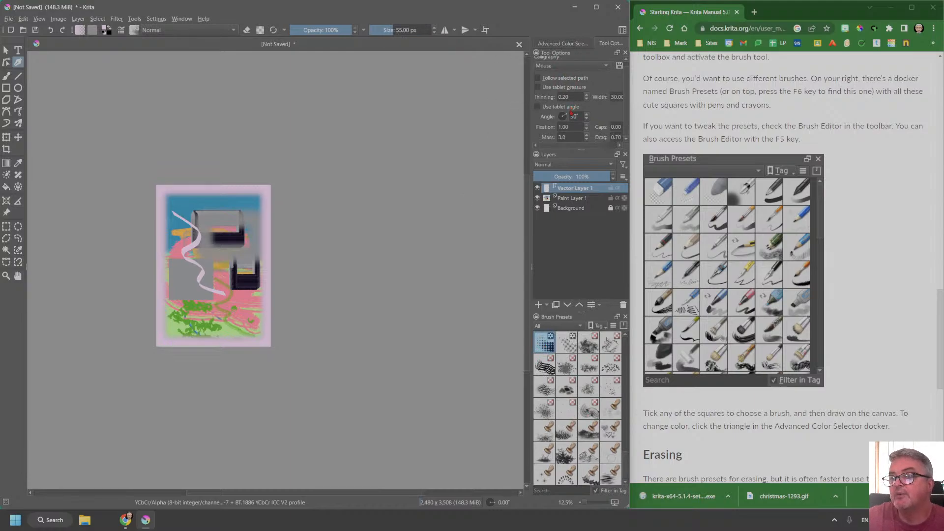
pyautogui.scroll(2, 571, 112)
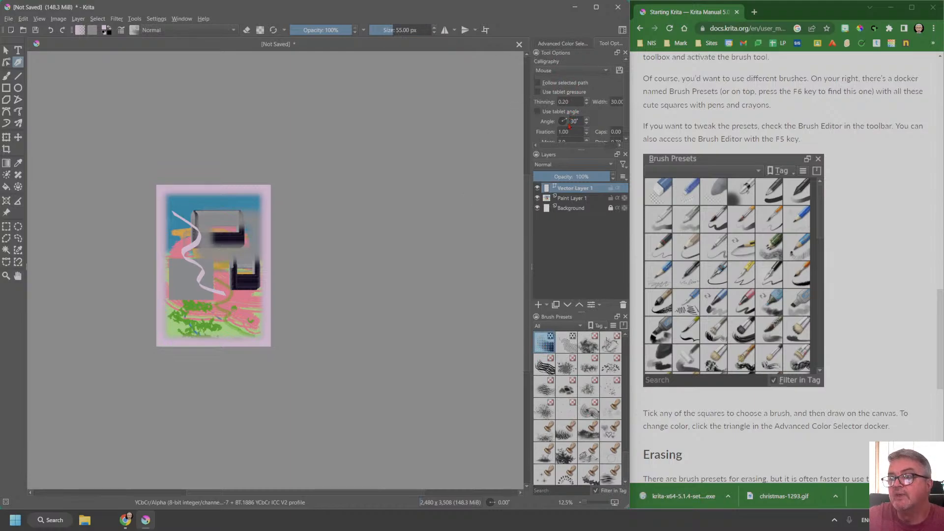
pyautogui.moveTo(564, 123); pyautogui.dragTo(561, 123)
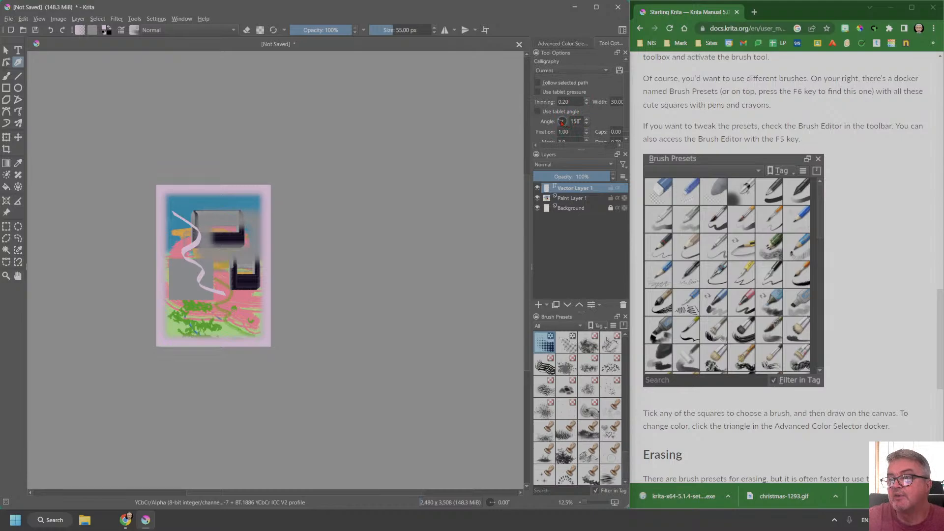
pyautogui.moveTo(186, 220)
pyautogui.mouseDown()
pyautogui.moveTo(186, 261)
pyautogui.moveTo(217, 286)
pyautogui.moveTo(204, 315)
pyautogui.moveTo(250, 323)
pyautogui.mouseUp()
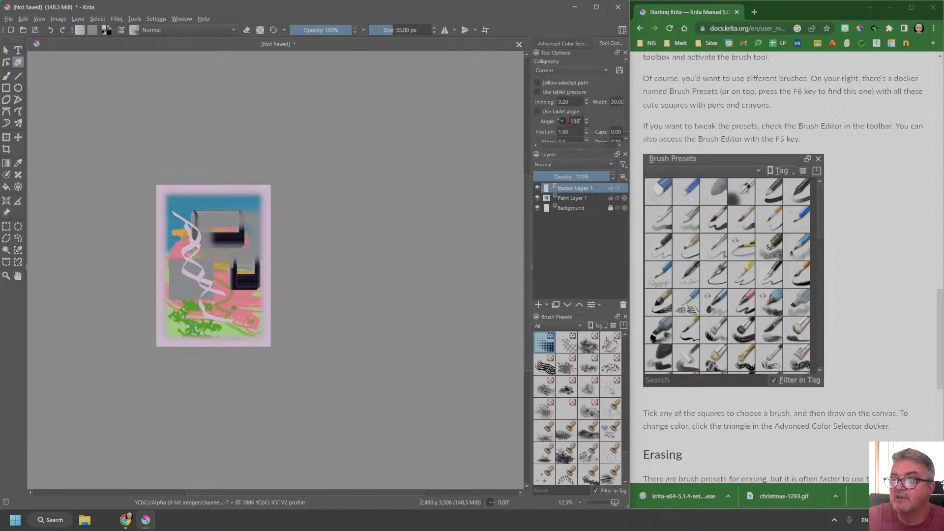
# - Set the calligraphy angle to 27° and draw a third wavy stroke from the upper rock frame down through the smaller frame
pyautogui.click(563, 121)
pyautogui.moveTo(195, 221)
pyautogui.mouseDown()
pyautogui.moveTo(241, 263)
pyautogui.moveTo(251, 295)
pyautogui.mouseUp()
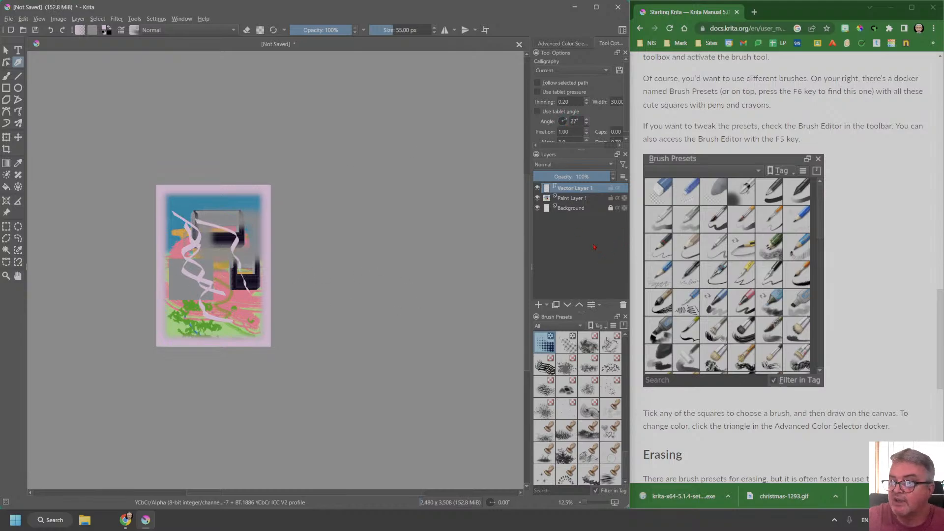
pyautogui.scroll(-2, 331, 306)
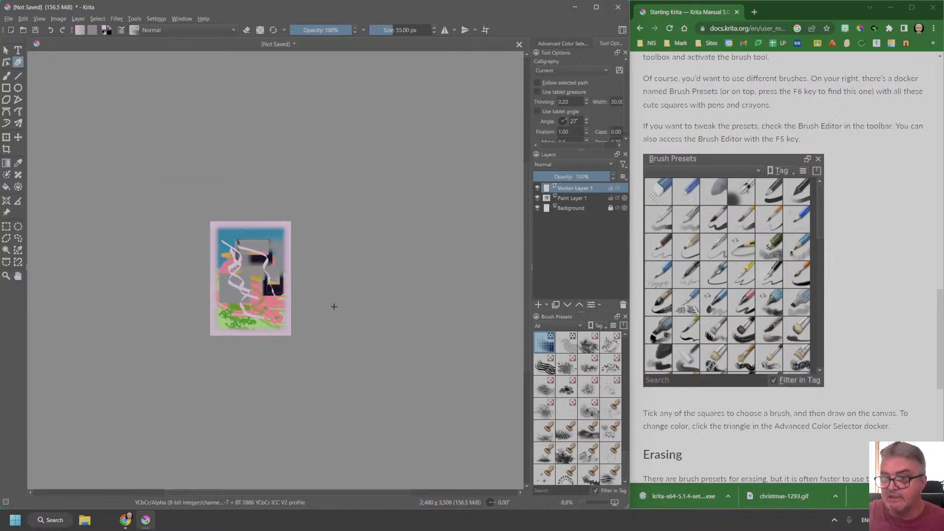
pyautogui.scroll(4, 296, 297)
# - Read the manual's sections on erasing and on saving and opening files
pyautogui.scroll(-5, 828, 372)
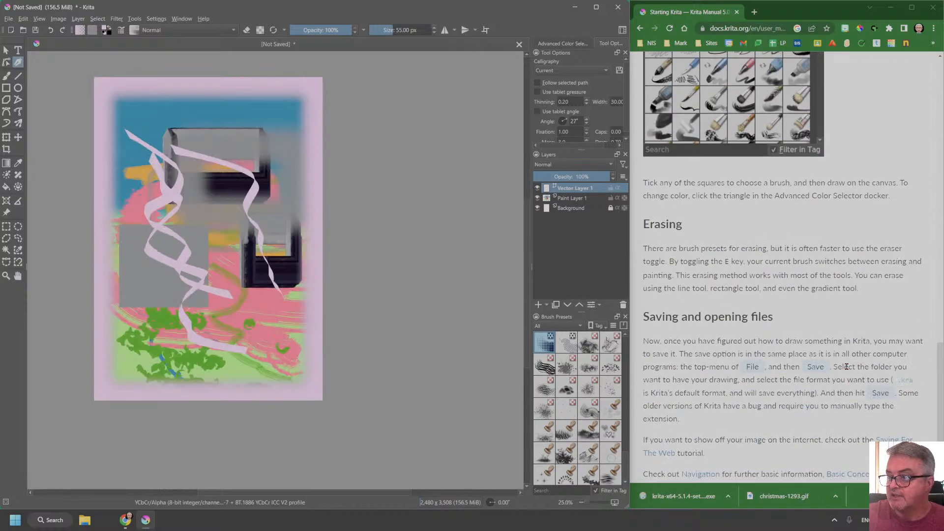
pyautogui.scroll(-2, 828, 372)
pyautogui.scroll(3, 831, 370)
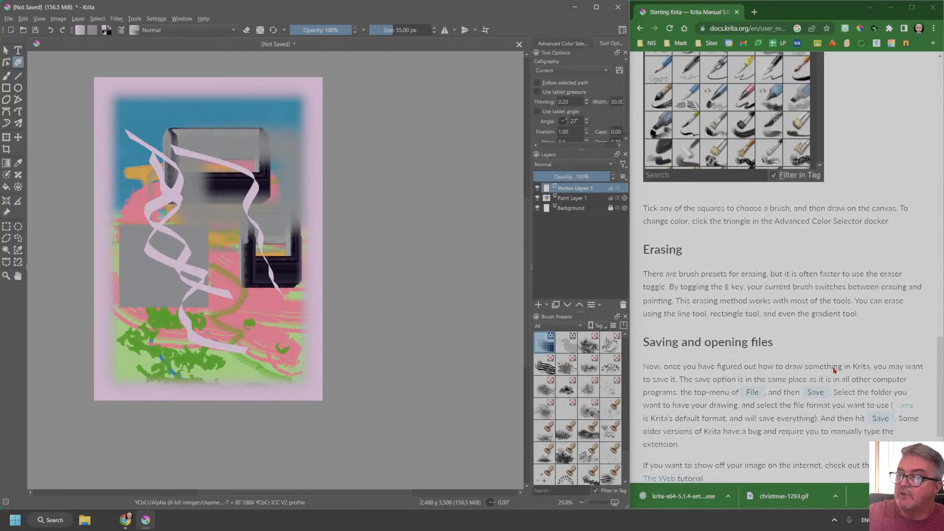
pyautogui.scroll(-2, 835, 368)
pyautogui.scroll(2, 836, 370)
pyautogui.scroll(-1, 838, 368)
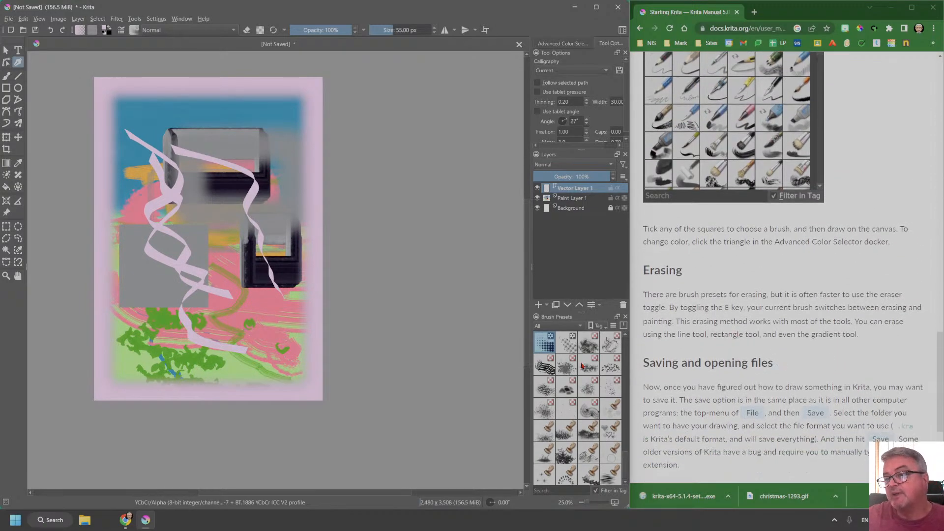
# - Choose the first eraser preset at 1000 px and draw calligraphy zigzags across the blue top and over the smaller rock frame
pyautogui.scroll(10, 581, 365)
pyautogui.click(544, 342)
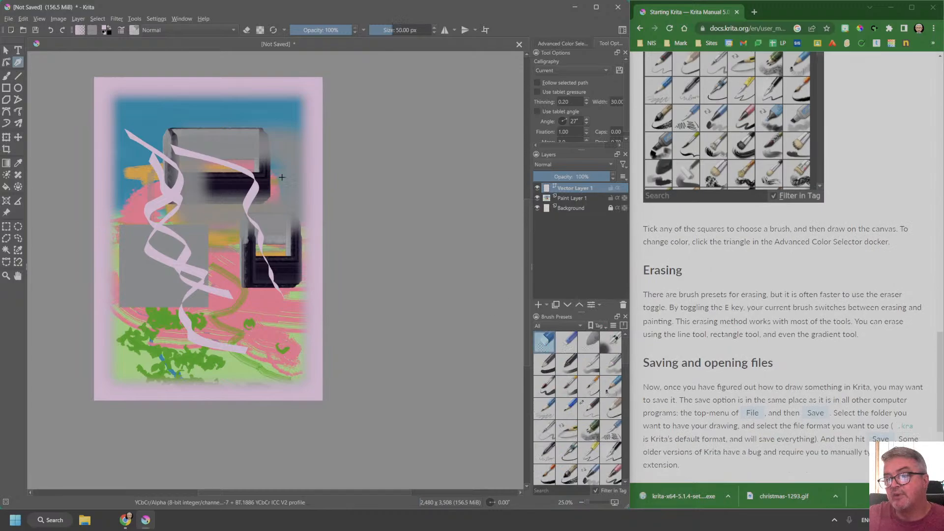
pyautogui.click(423, 29)
pyautogui.moveTo(422, 31); pyautogui.dragTo(454, 33)
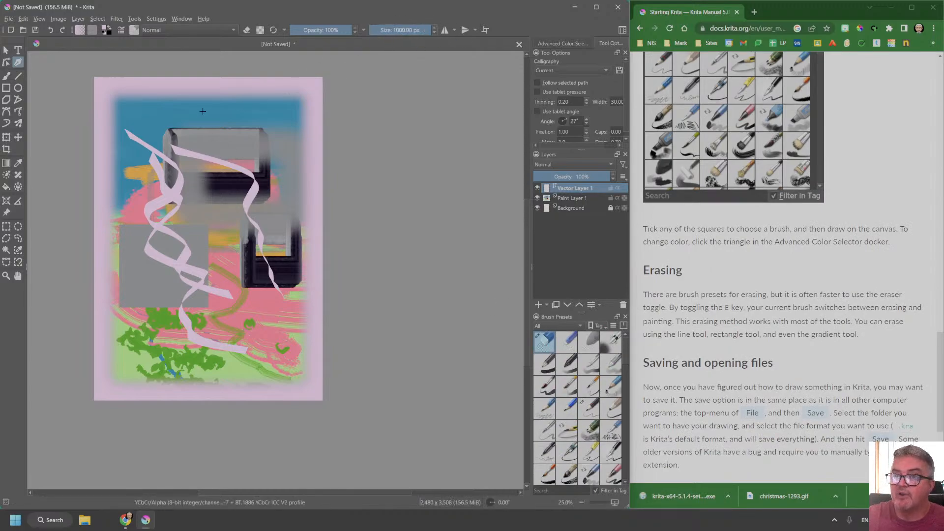
pyautogui.moveTo(98, 95)
pyautogui.mouseDown()
pyautogui.moveTo(173, 100)
pyautogui.moveTo(89, 115)
pyautogui.moveTo(212, 130)
pyautogui.mouseUp()
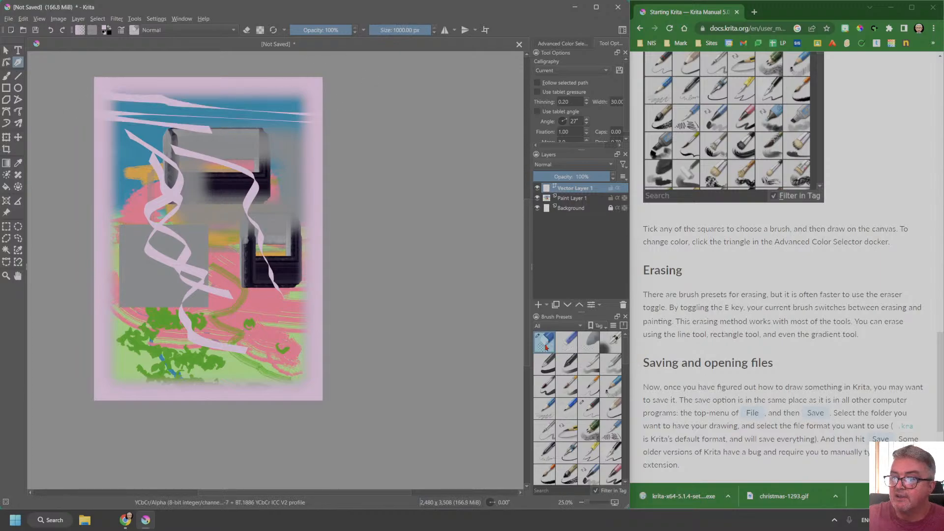
pyautogui.moveTo(261, 201)
pyautogui.mouseDown()
pyautogui.moveTo(248, 217)
pyautogui.moveTo(325, 257)
pyautogui.moveTo(284, 308)
pyautogui.moveTo(310, 318)
pyautogui.mouseUp()
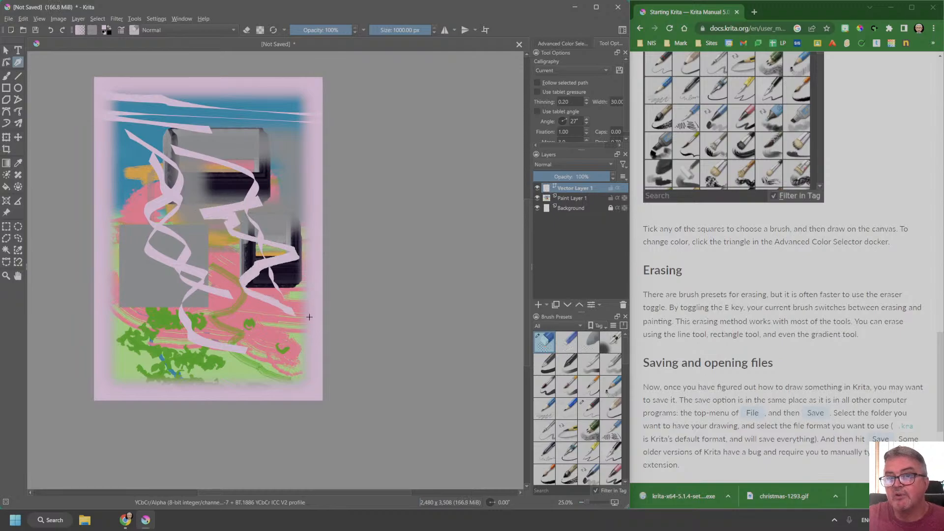
# - Move the first calligraphy stroke to the right over the rock frames and the second one to the page's left edge
pyautogui.click(6, 51)
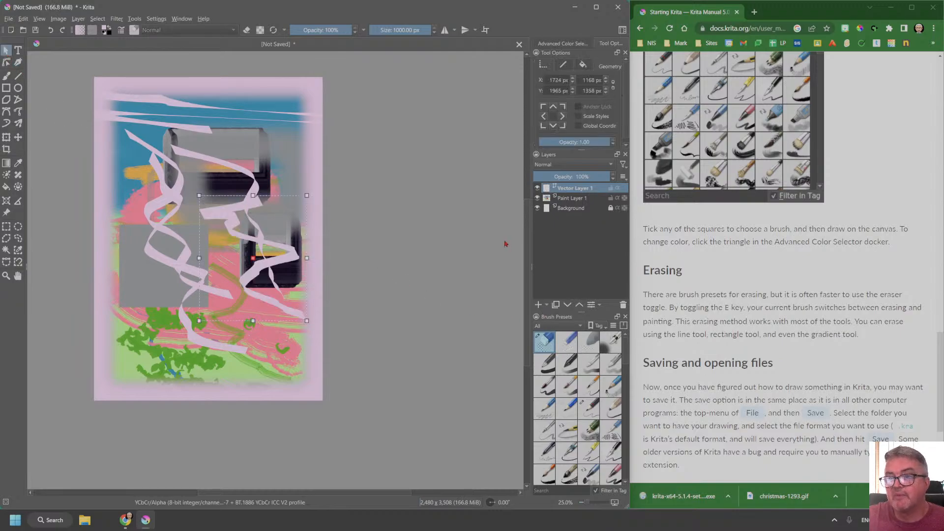
pyautogui.click(173, 171)
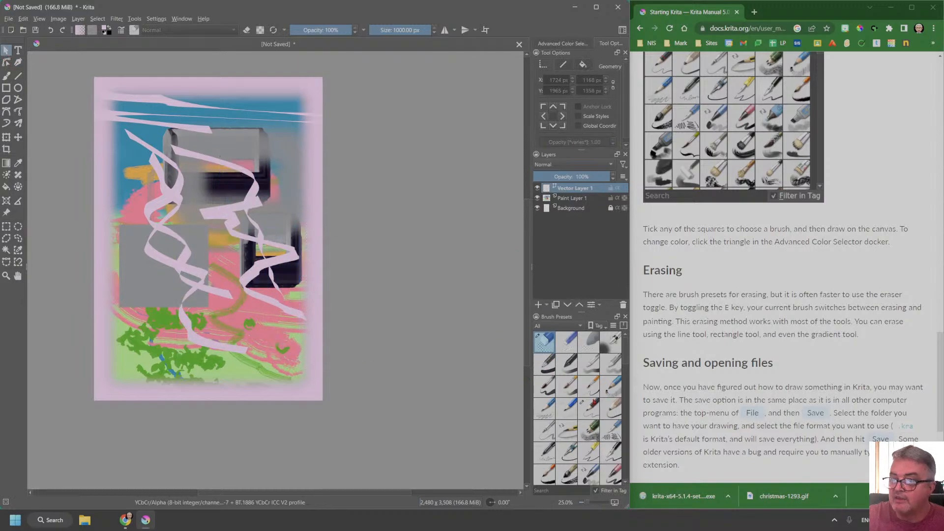
pyautogui.click(571, 348)
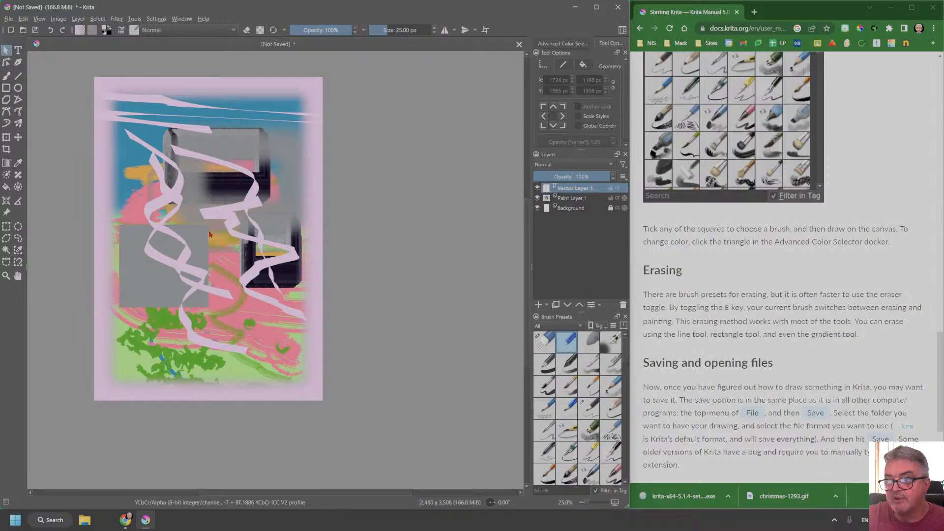
pyautogui.moveTo(209, 232); pyautogui.dragTo(300, 280)
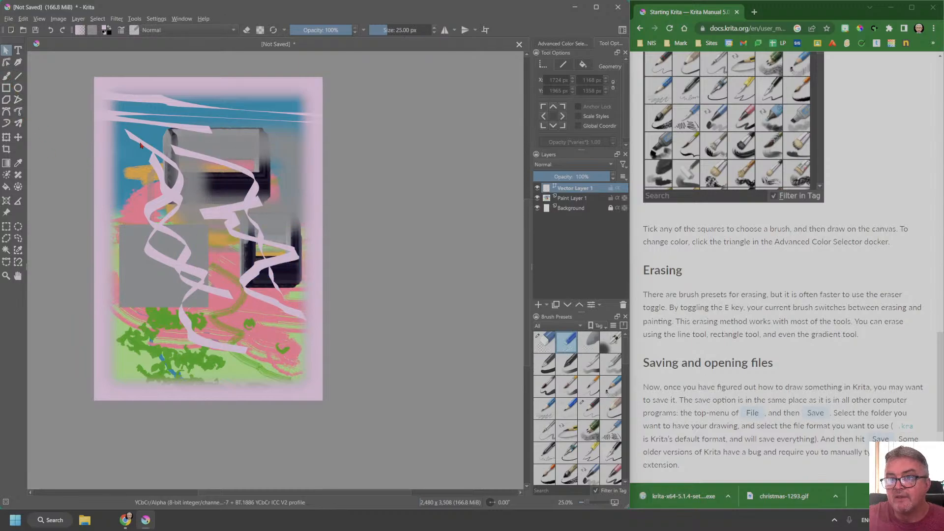
pyautogui.moveTo(141, 146); pyautogui.dragTo(170, 172)
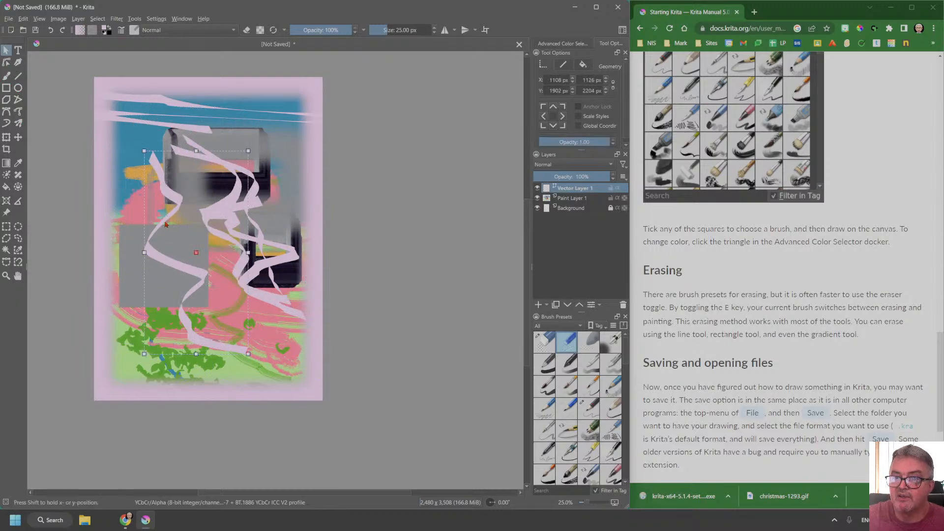
pyautogui.moveTo(165, 225); pyautogui.dragTo(121, 246)
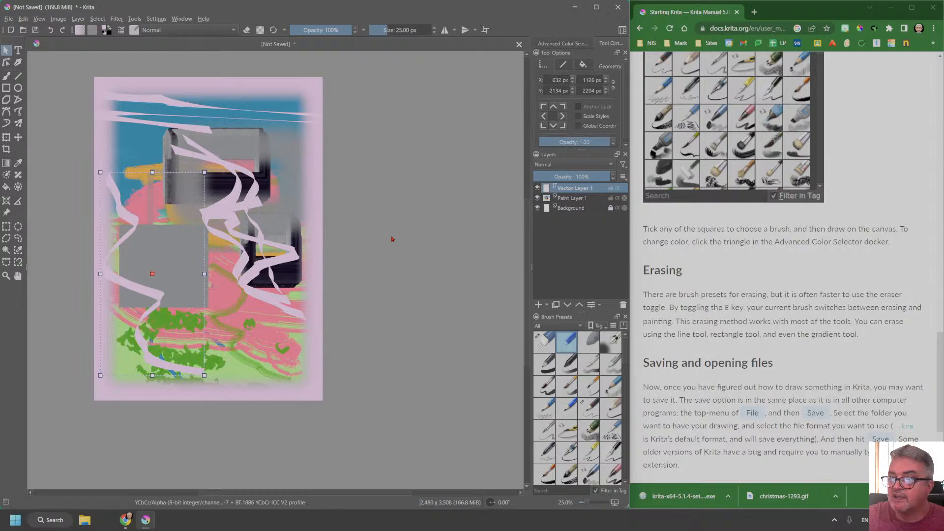
# - Edit the nodes of the calligraphy stroke over the rock frames, pulling several near its upper end outward into long spikes and loops
pyautogui.doubleClick(233, 245)
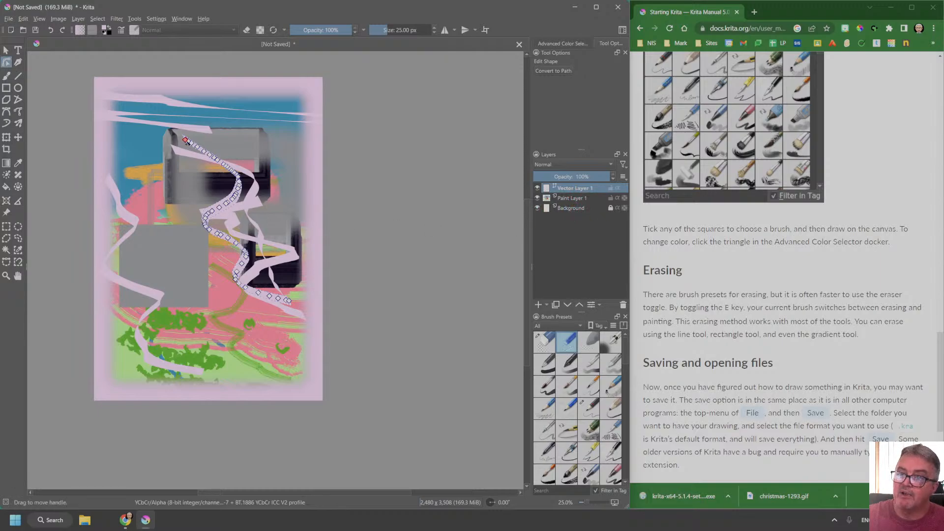
pyautogui.moveTo(186, 140); pyautogui.dragTo(153, 216)
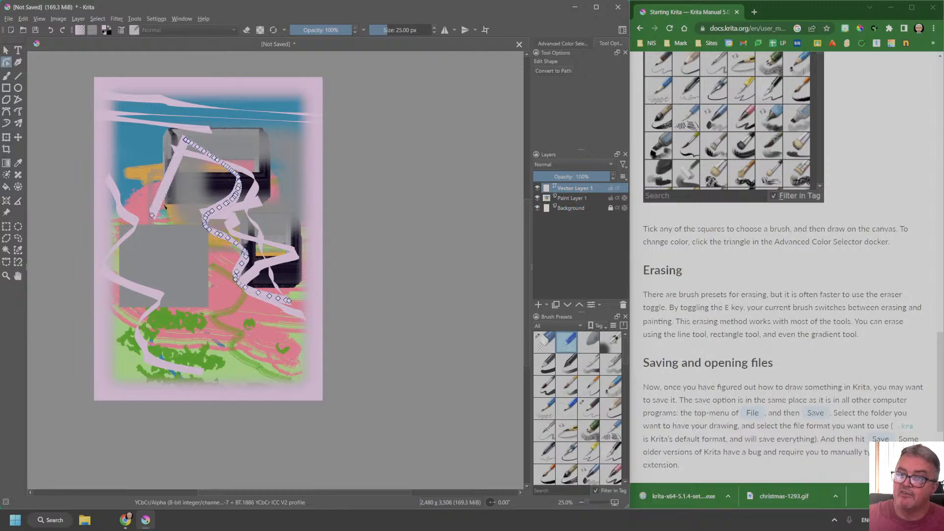
pyautogui.moveTo(198, 147); pyautogui.dragTo(232, 117)
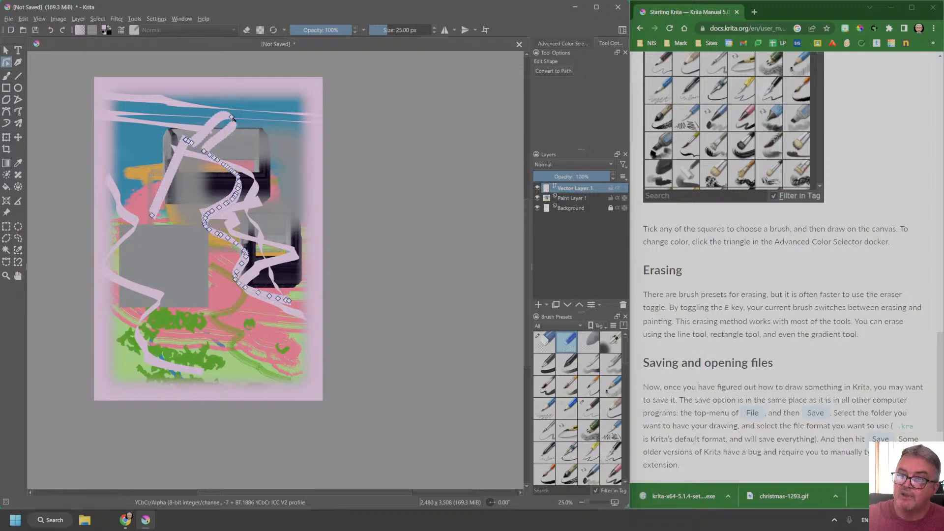
pyautogui.moveTo(210, 155); pyautogui.dragTo(180, 189)
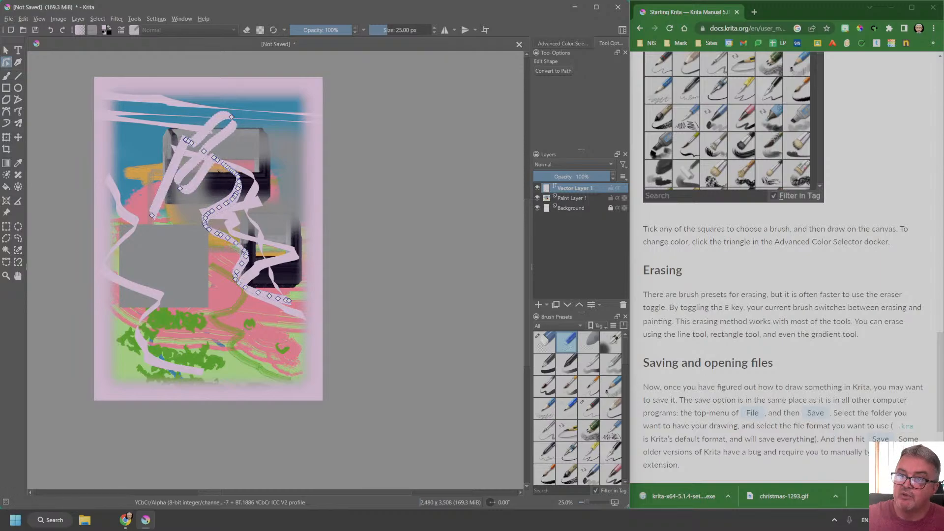
pyautogui.moveTo(223, 164)
pyautogui.mouseDown()
pyautogui.moveTo(243, 146)
pyautogui.moveTo(195, 193)
pyautogui.mouseUp()
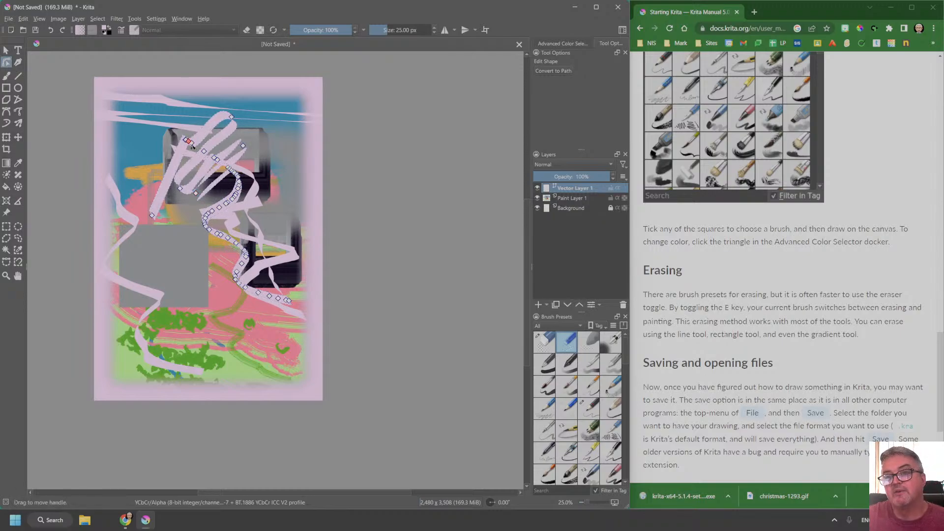
pyautogui.moveTo(191, 145); pyautogui.dragTo(189, 110)
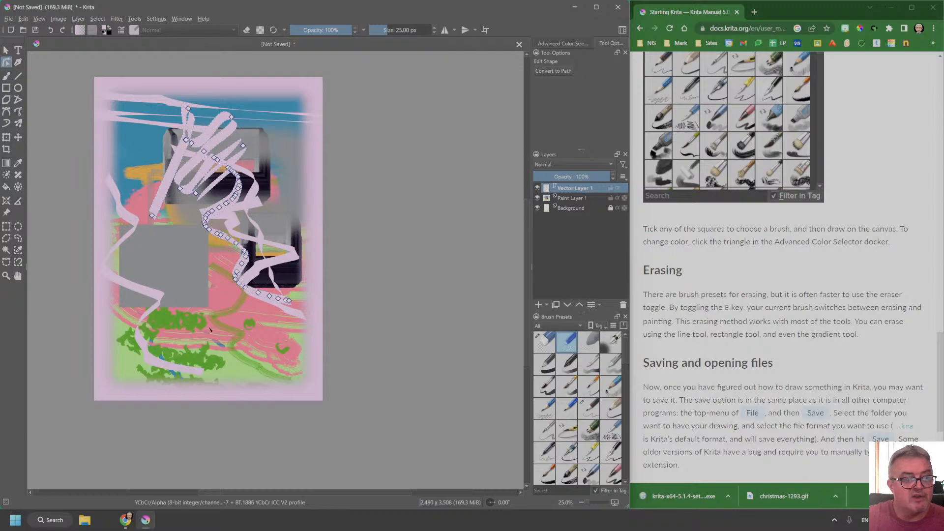
# - Open the manual's Basic Concepts page and go to its Raster and Vector section
pyautogui.scroll(-3, 707, 375)
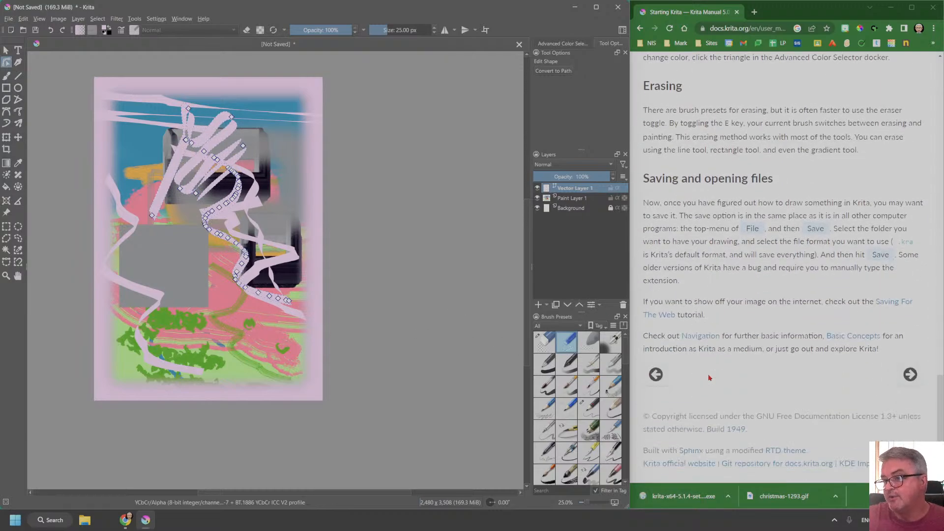
pyautogui.click(910, 375)
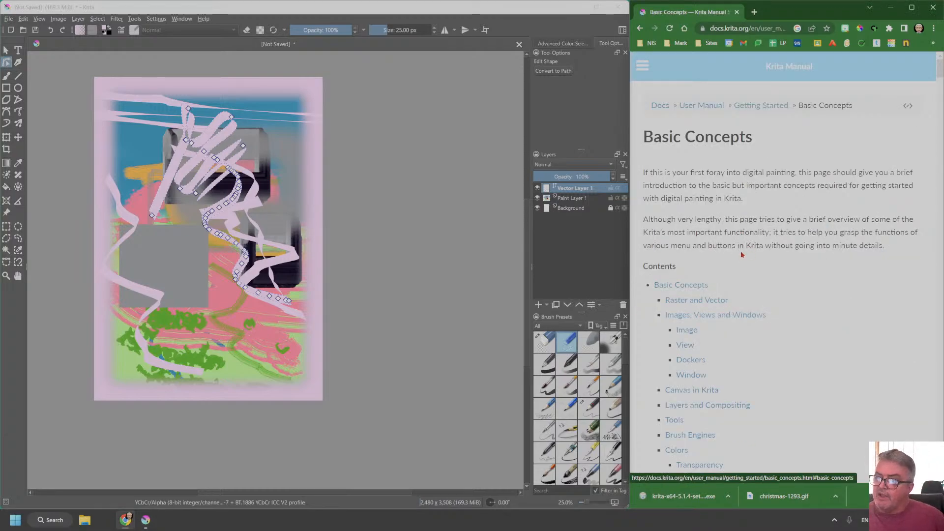
pyautogui.scroll(-2, 758, 240)
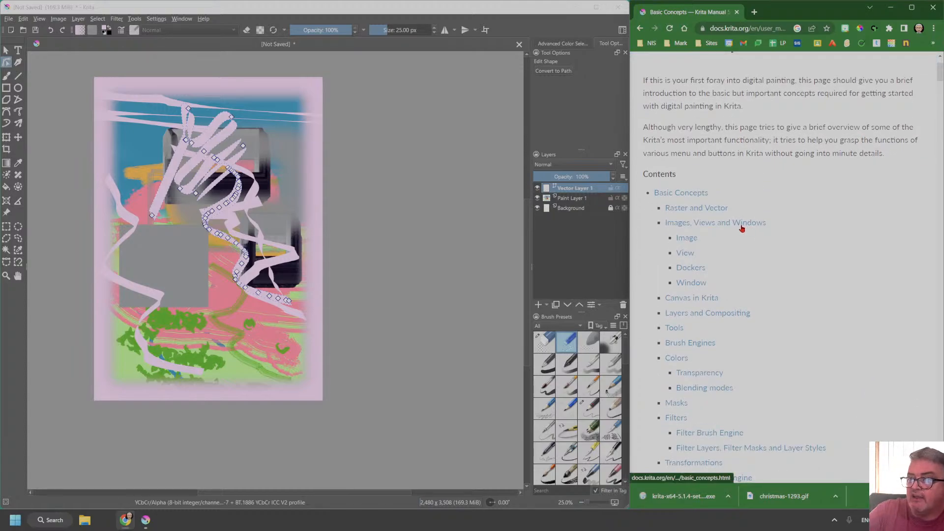
pyautogui.scroll(1, 751, 233)
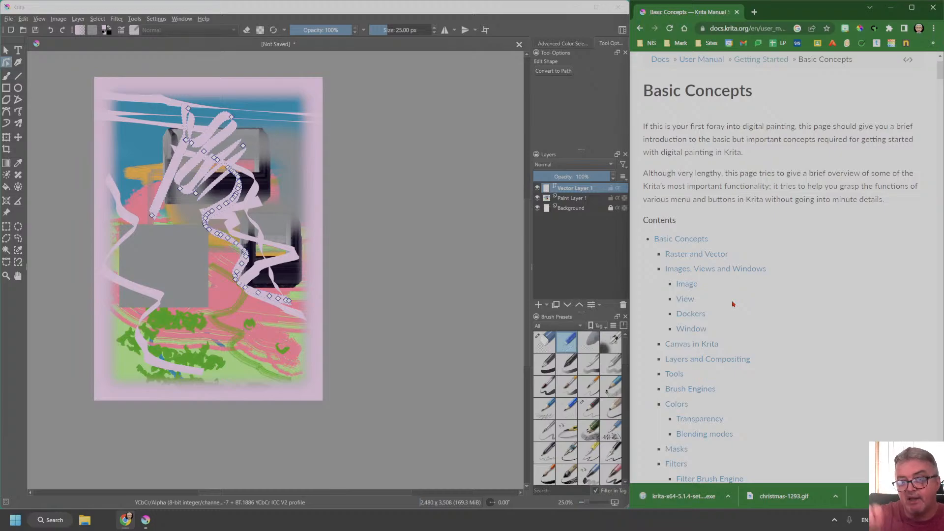
pyautogui.click(687, 256)
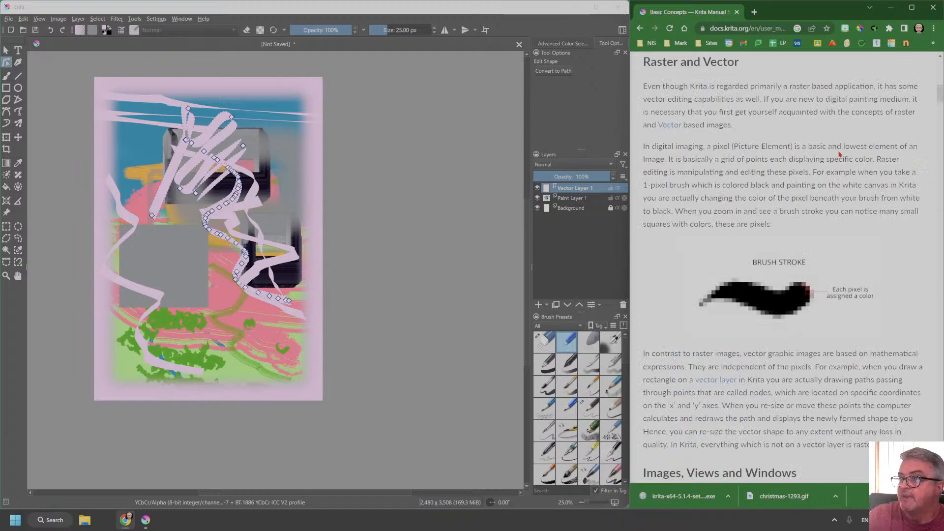
# - Examine the individual pixels of the green and pink brush strokes in the lower part of the page at very high magnification
pyautogui.scroll(-2, 841, 148)
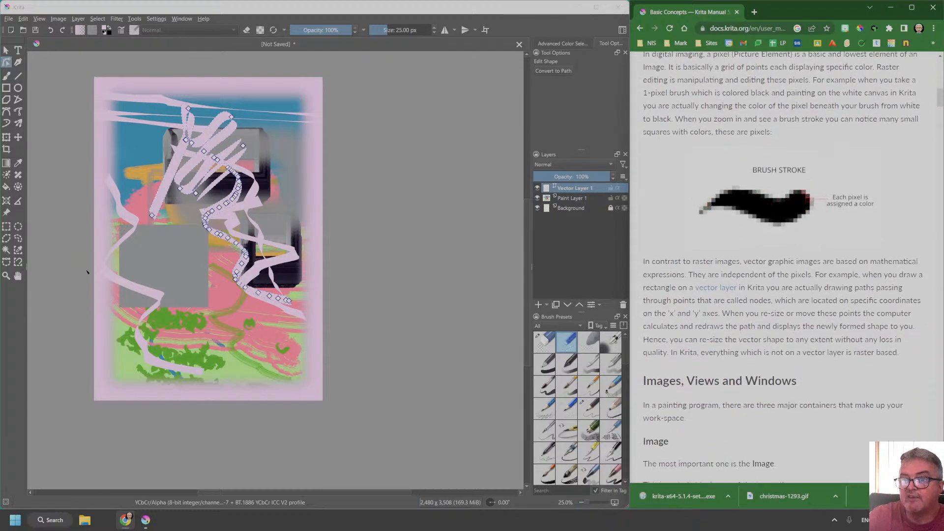
pyautogui.click(6, 276)
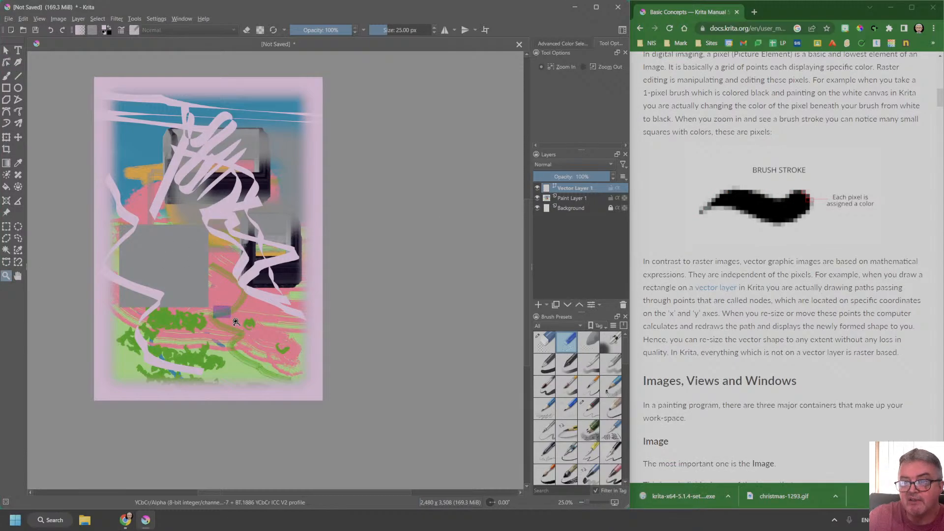
pyautogui.moveTo(236, 321); pyautogui.dragTo(244, 329)
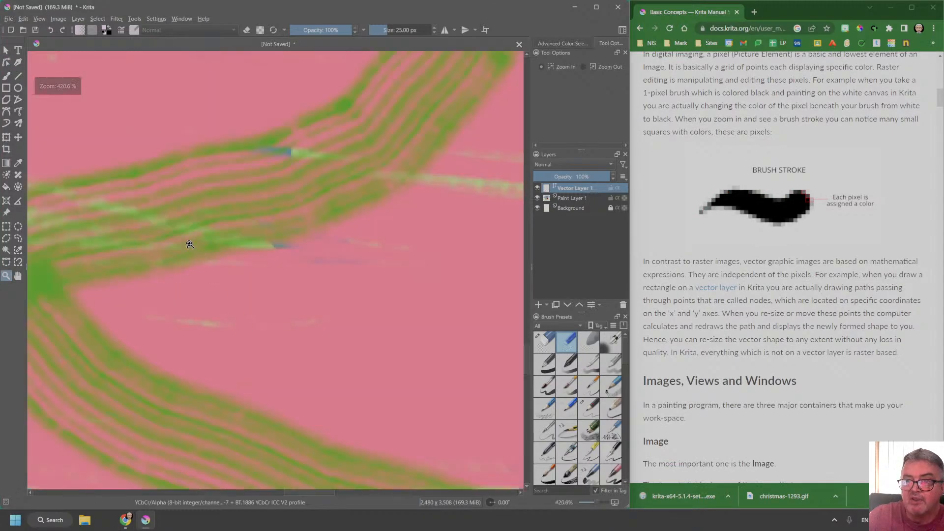
pyautogui.moveTo(189, 244); pyautogui.dragTo(210, 270)
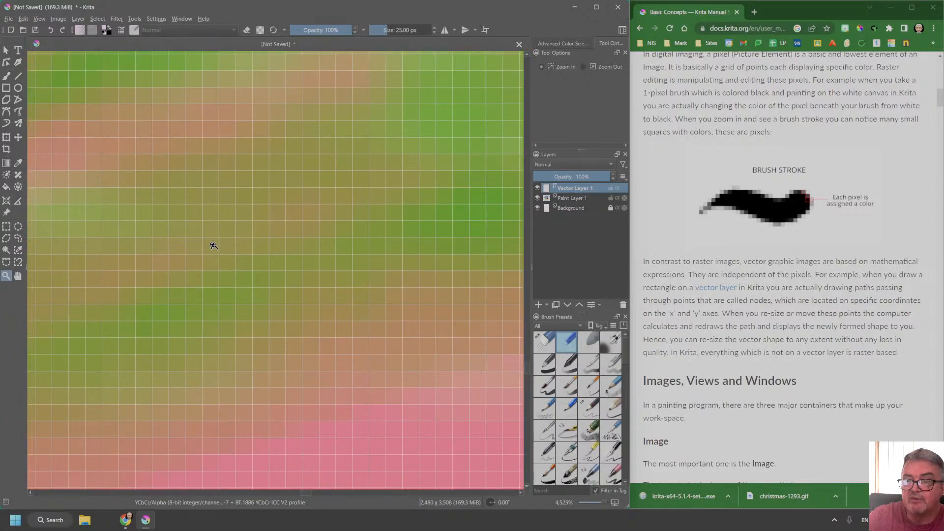
pyautogui.scroll(-6, 213, 246)
pyautogui.scroll(6, 283, 285)
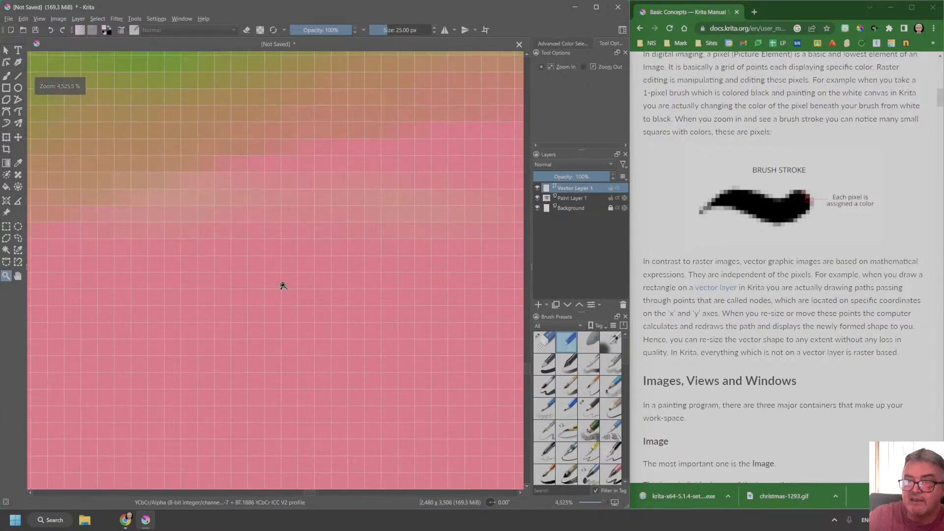
pyautogui.scroll(-4, 283, 285)
pyautogui.scroll(3, 283, 286)
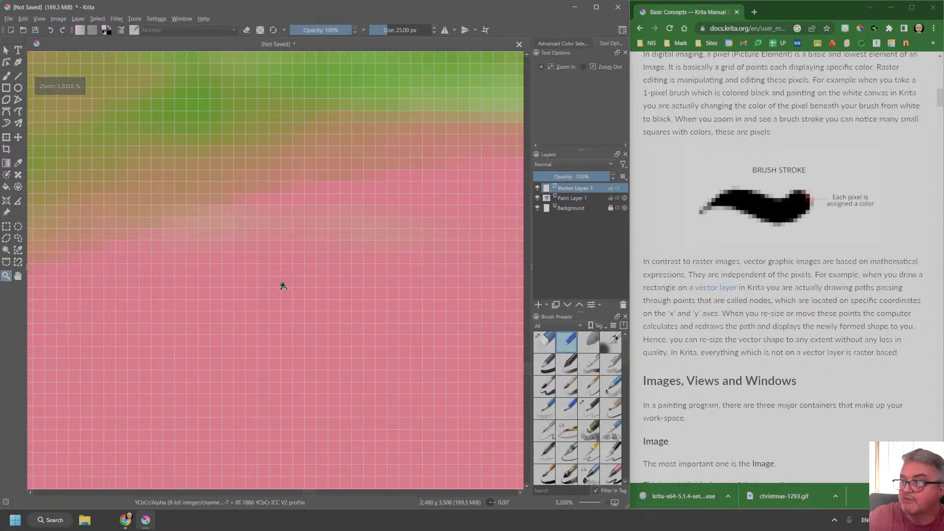
pyautogui.scroll(2, 283, 286)
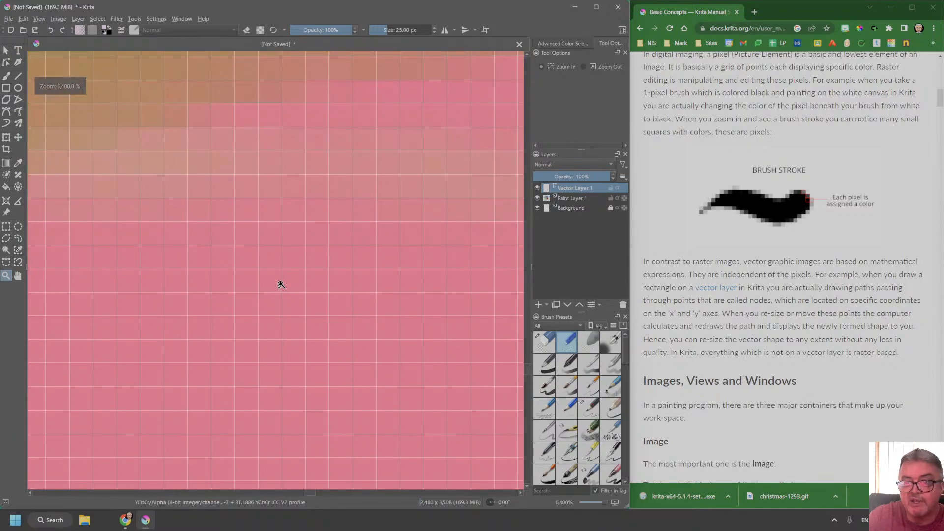
pyautogui.scroll(-5, 281, 285)
pyautogui.scroll(3, 199, 217)
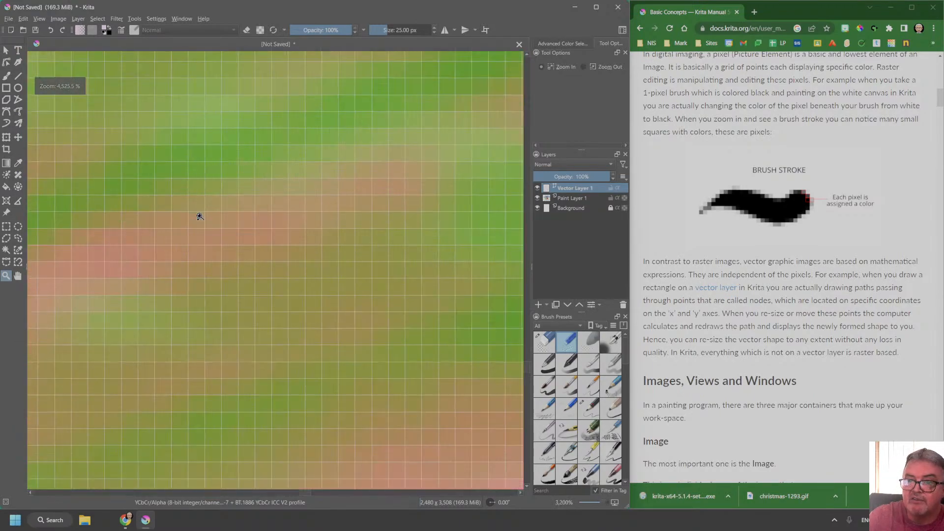
pyautogui.scroll(1, 199, 217)
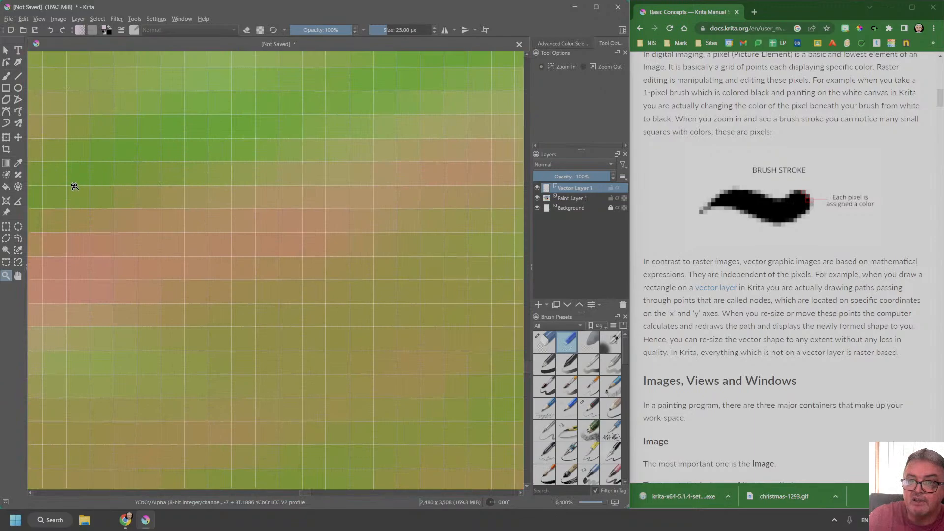
pyautogui.scroll(-3, 216, 174)
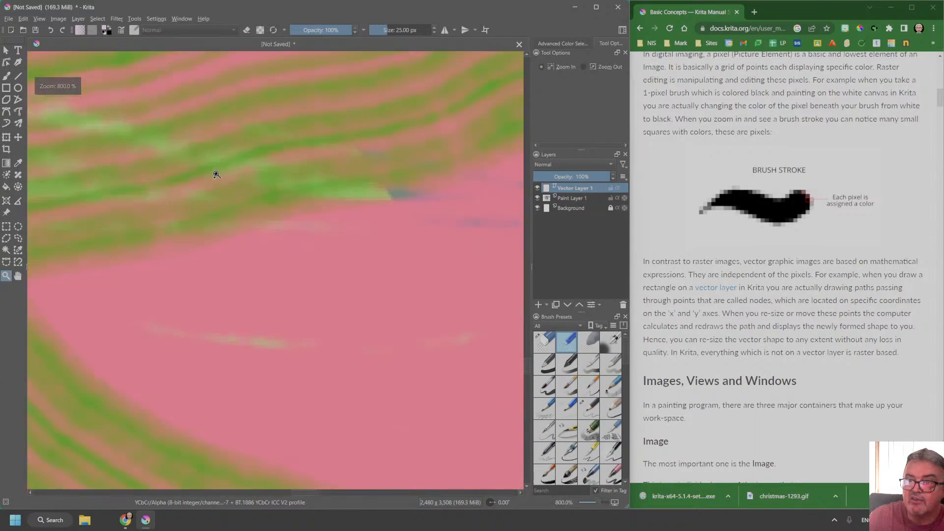
pyautogui.scroll(-8, 216, 175)
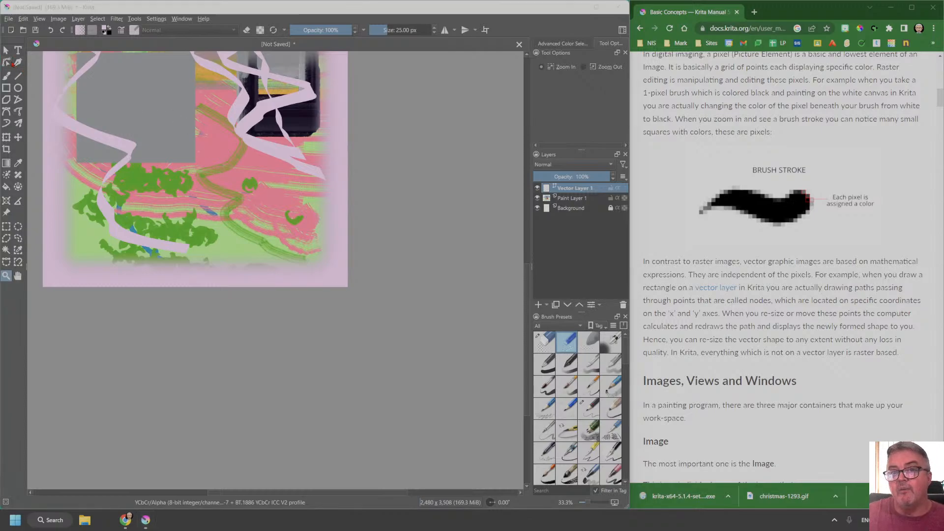
# - Draw an unfilled rectangle across the page's lower-right area and a circle about 242 px wide inside it on the vector layer
pyautogui.click(6, 62)
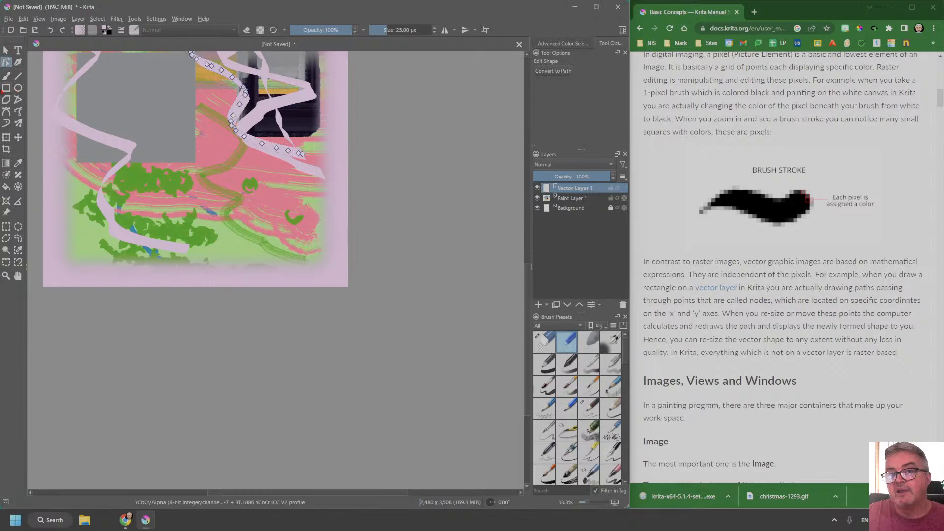
pyautogui.click(6, 89)
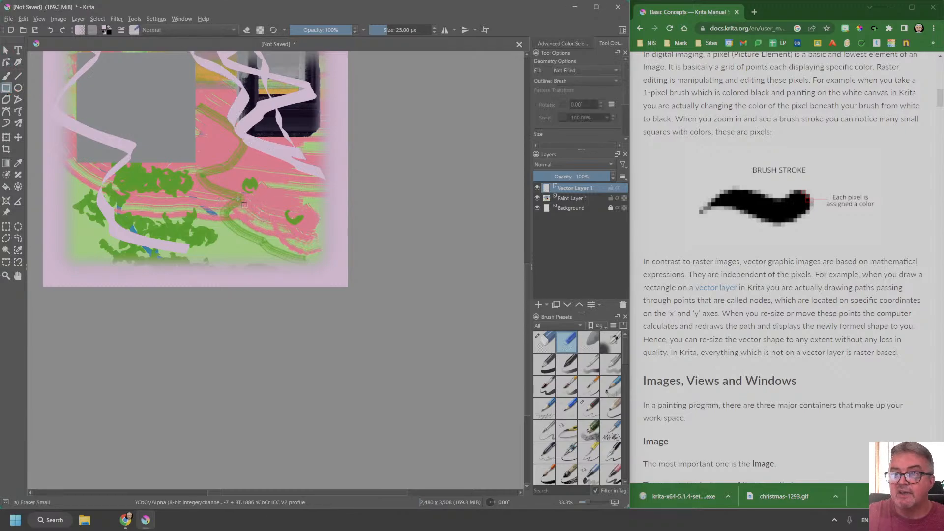
pyautogui.moveTo(206, 194); pyautogui.dragTo(301, 251)
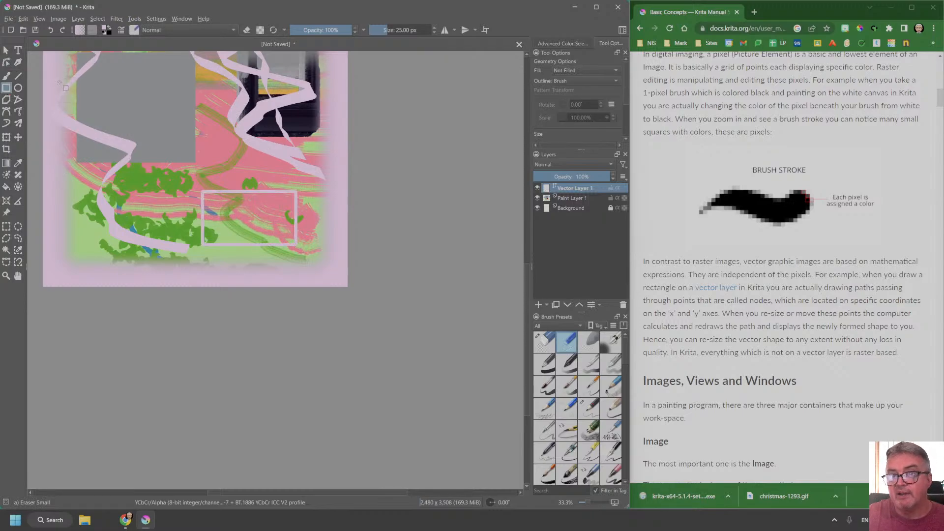
pyautogui.click(17, 88)
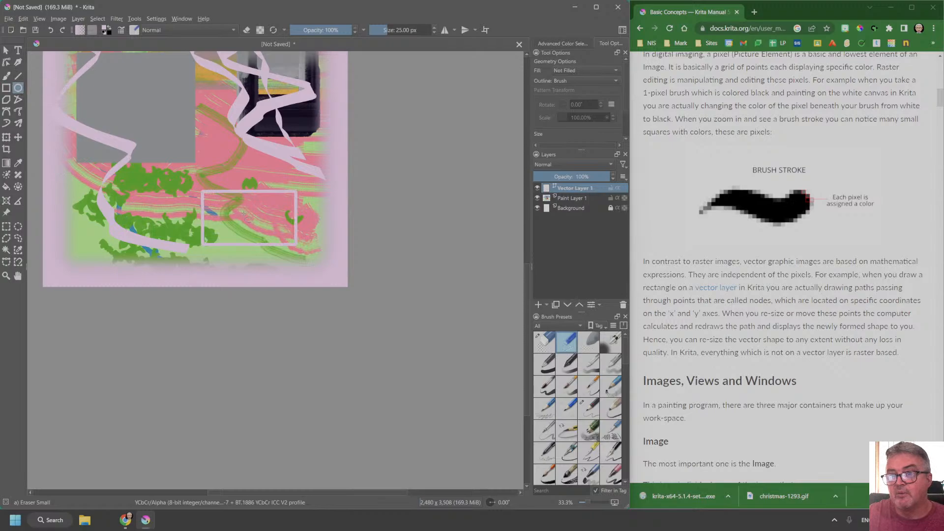
pyautogui.moveTo(243, 214); pyautogui.dragTo(275, 202)
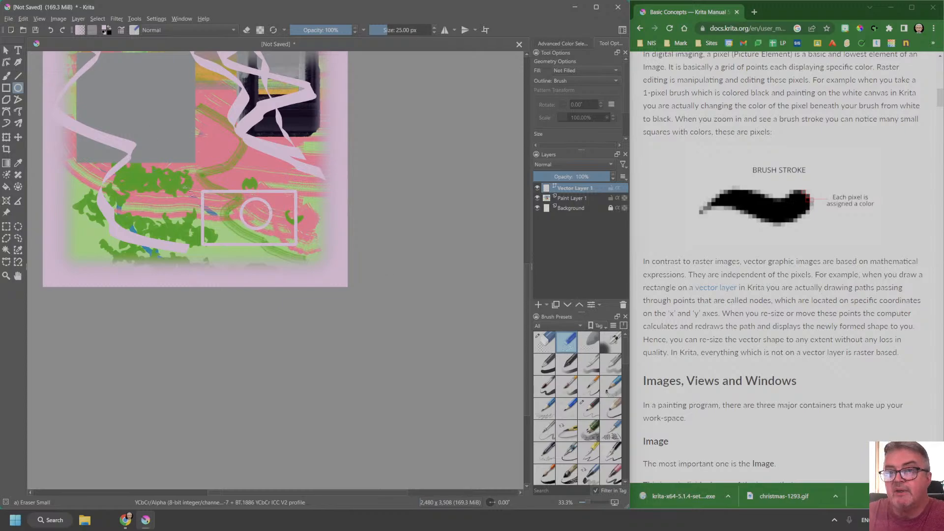
# - Edit the circle into an open arc with a gap at its upper right, and round the rectangle's corners to a 120 px radius
pyautogui.scroll(12, 244, 200)
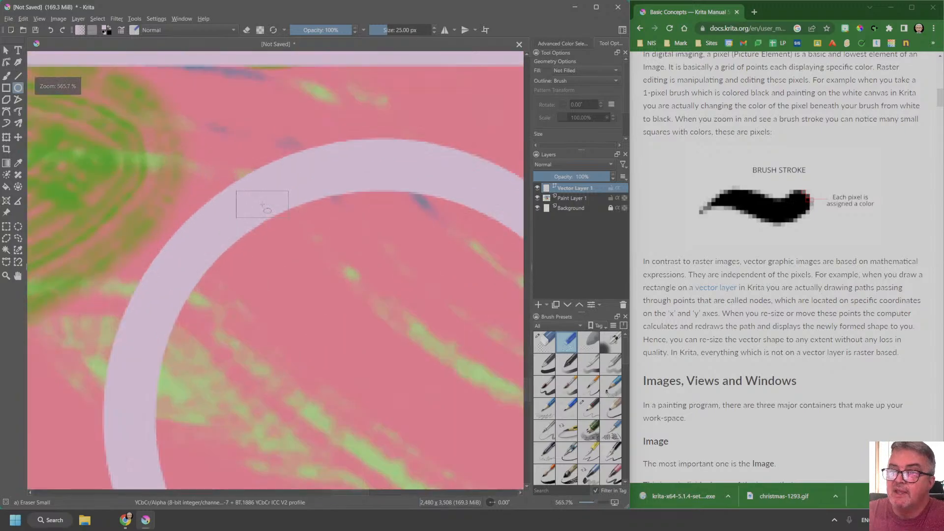
pyautogui.scroll(3, 202, 162)
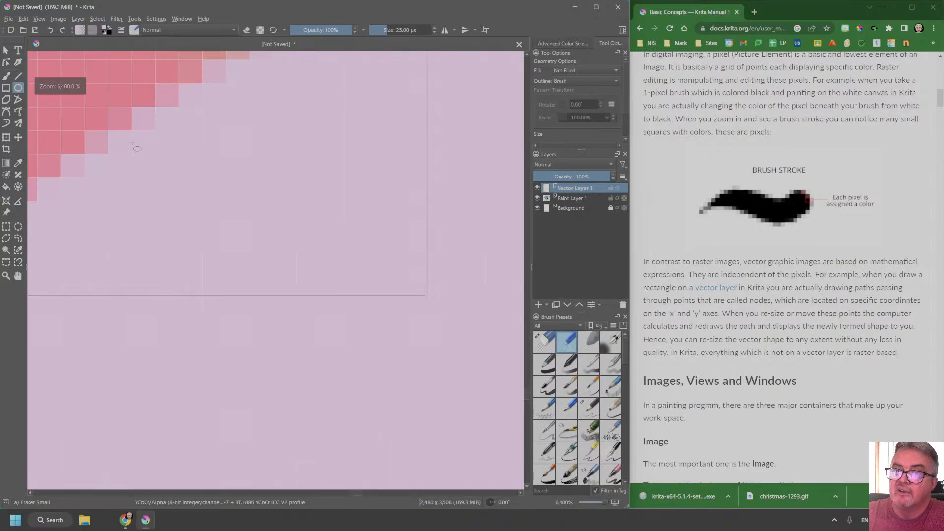
pyautogui.scroll(-4, 138, 142)
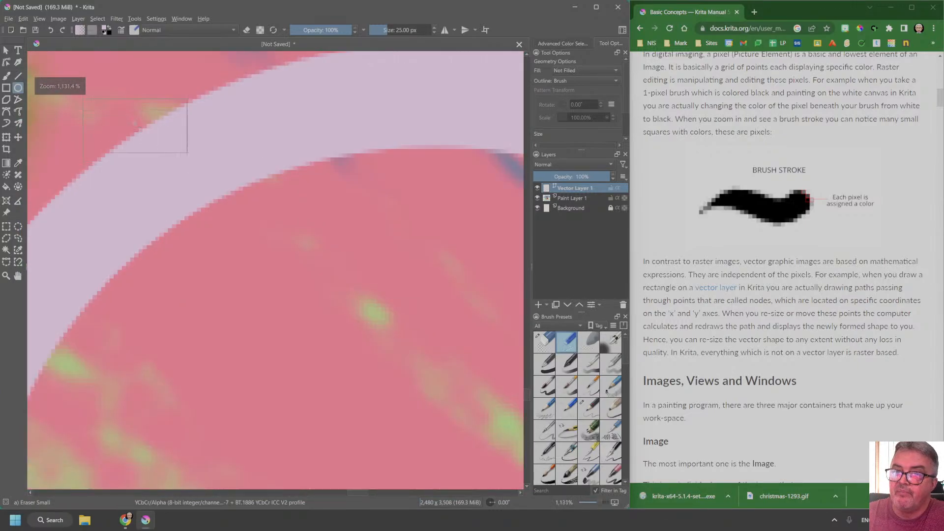
pyautogui.click(6, 49)
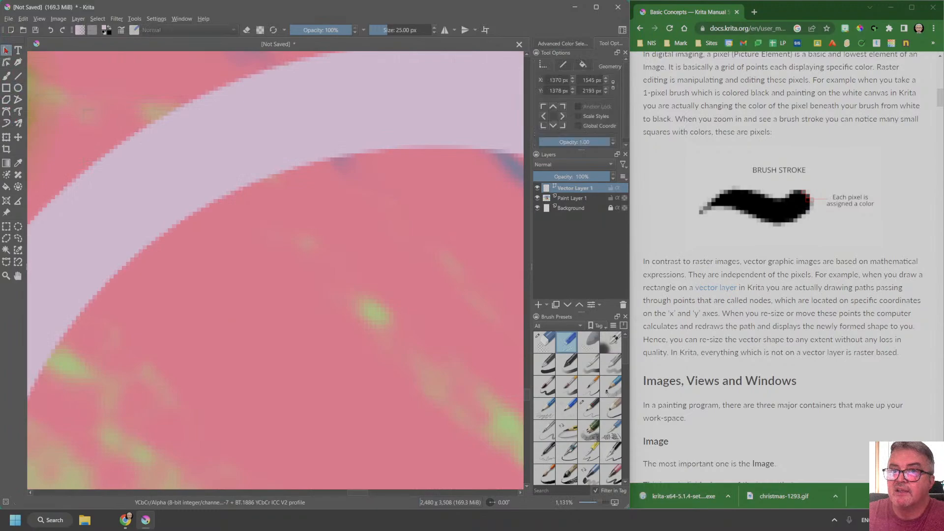
pyautogui.click(145, 156)
pyautogui.scroll(-5, 144, 156)
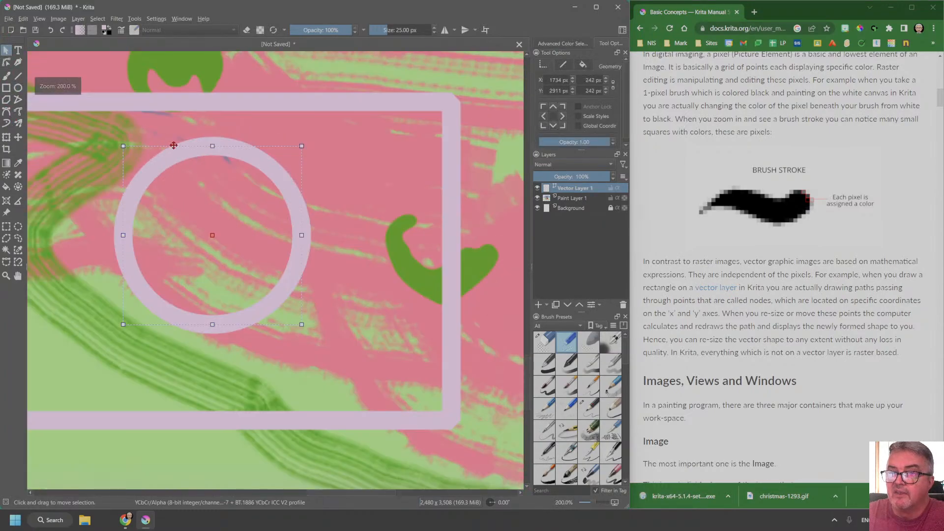
pyautogui.doubleClick(243, 154)
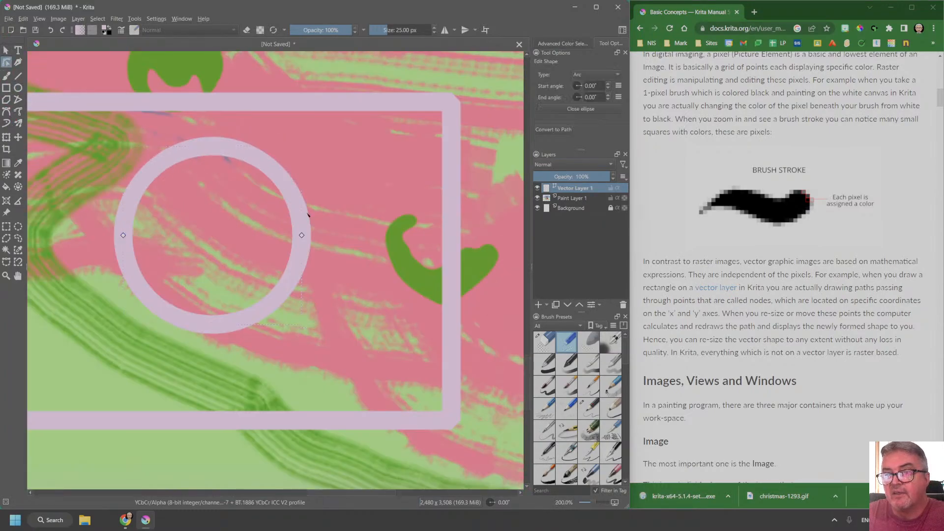
pyautogui.moveTo(301, 235); pyautogui.dragTo(264, 196)
pyautogui.click(275, 108)
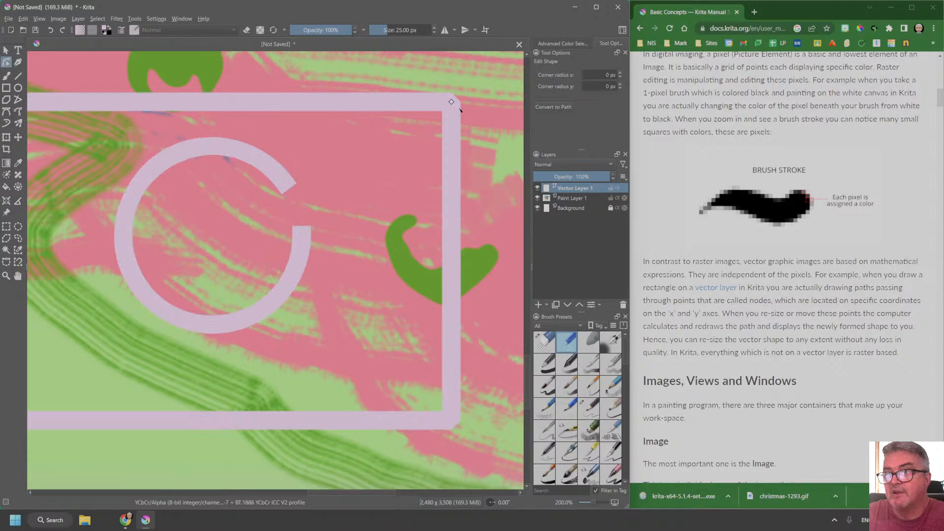
pyautogui.moveTo(451, 102); pyautogui.dragTo(426, 220)
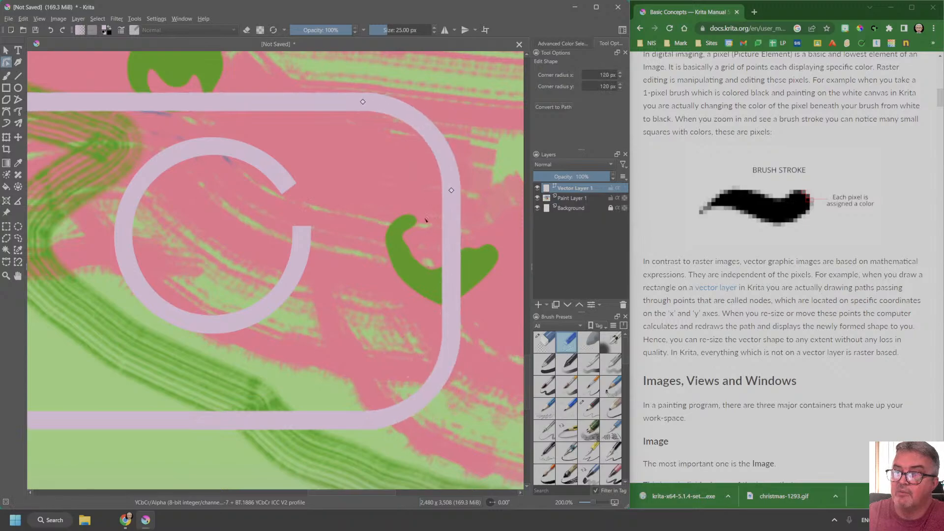
# - Read the manual from the Images, Views and Windows section through Dockers to Canvas in Krita
pyautogui.scroll(-8, 784, 264)
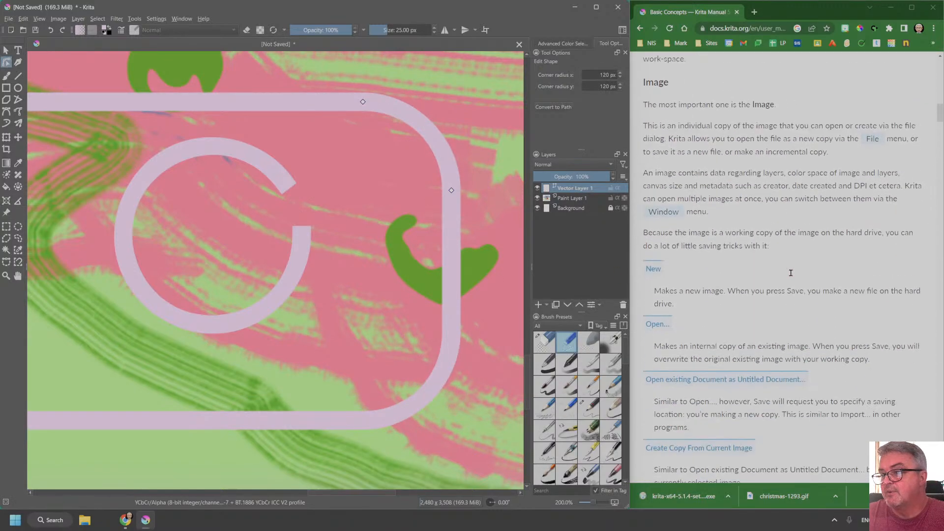
pyautogui.scroll(3, 782, 234)
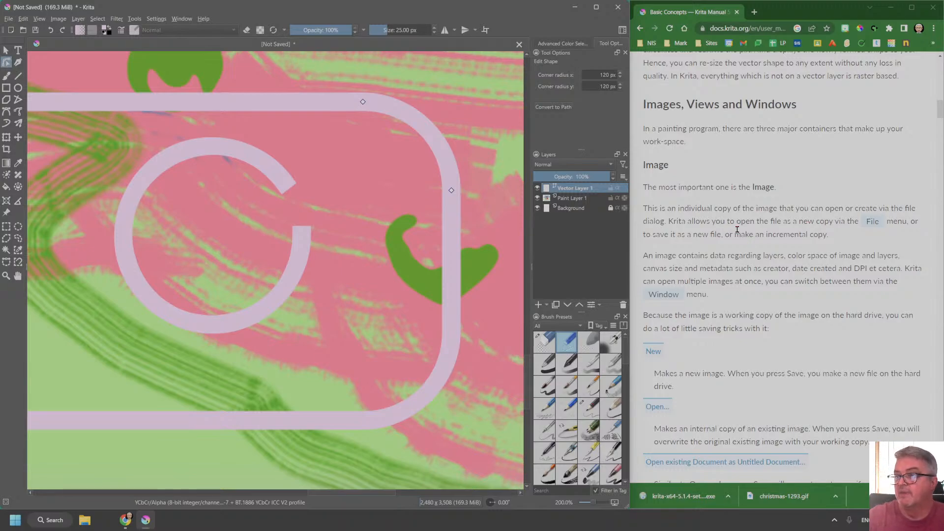
pyautogui.scroll(-8, 697, 172)
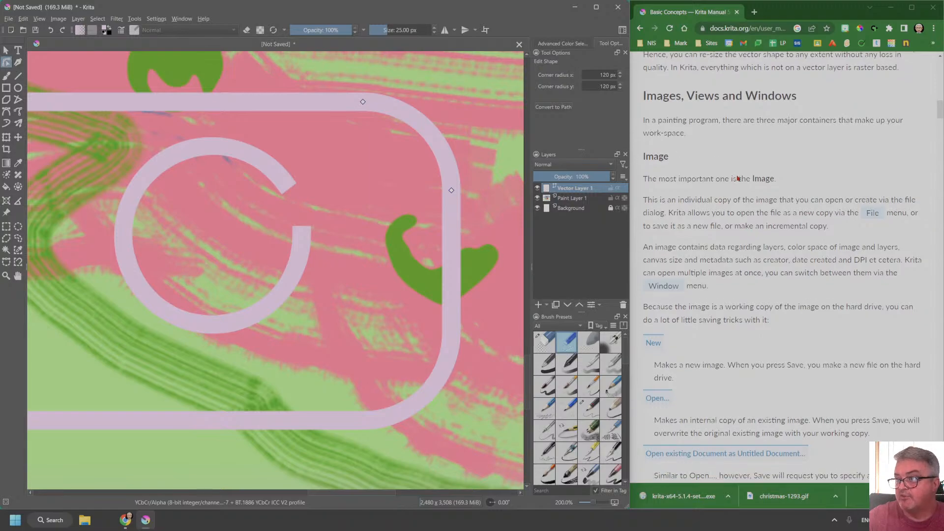
pyautogui.scroll(-5, 737, 173)
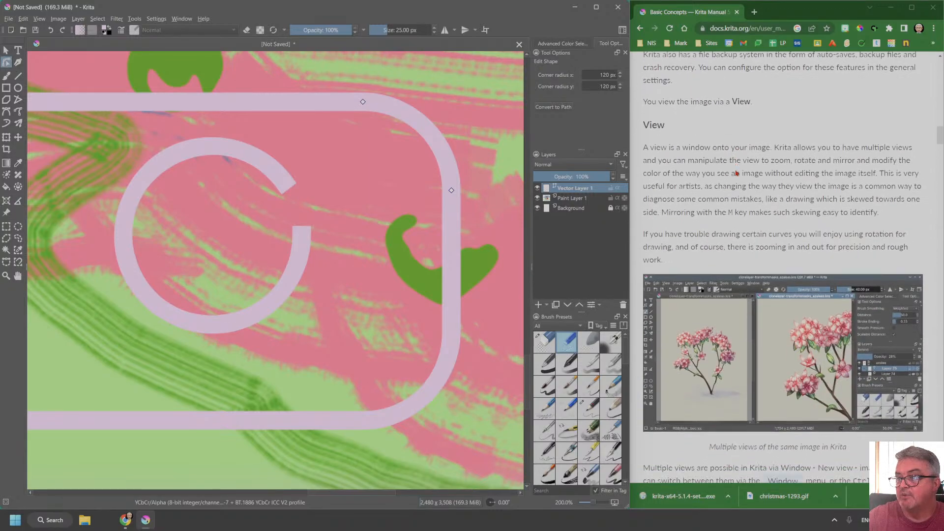
pyautogui.scroll(-5, 736, 173)
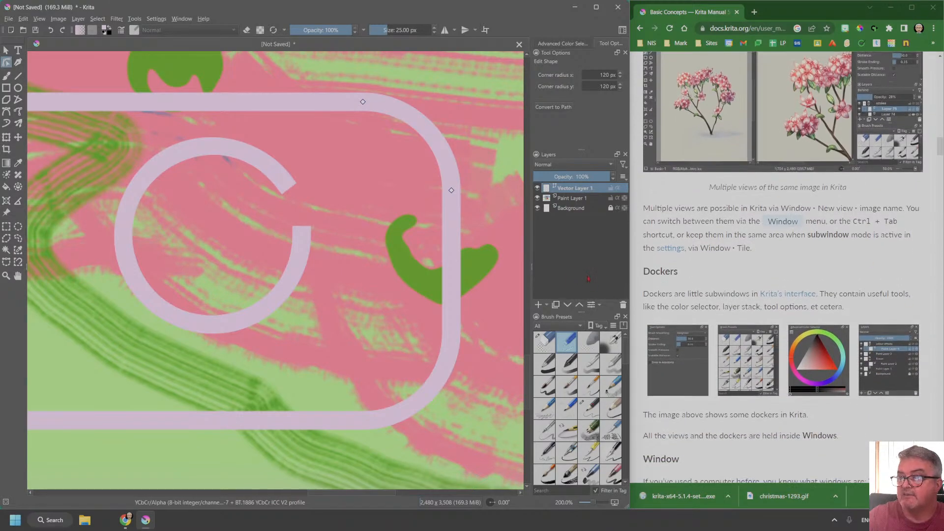
pyautogui.scroll(-3, 565, 344)
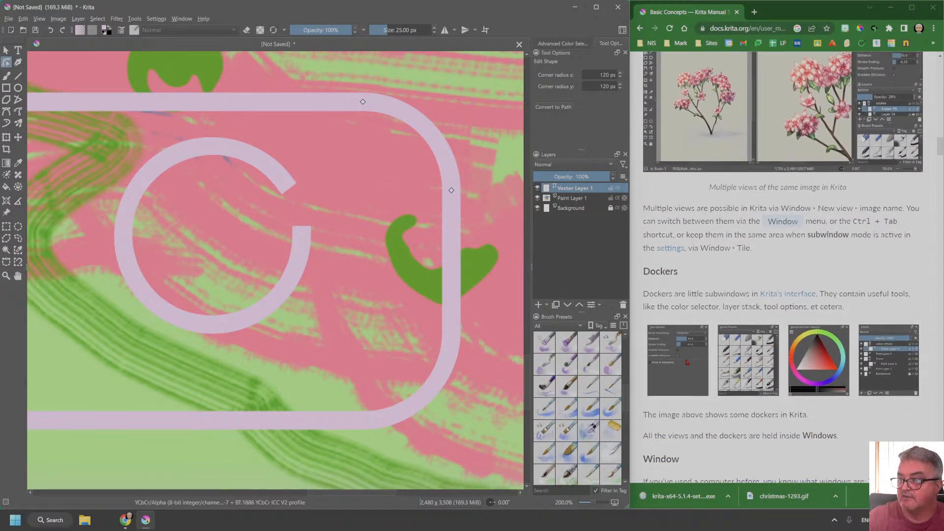
pyautogui.scroll(-7, 698, 367)
pyautogui.scroll(-6, 698, 367)
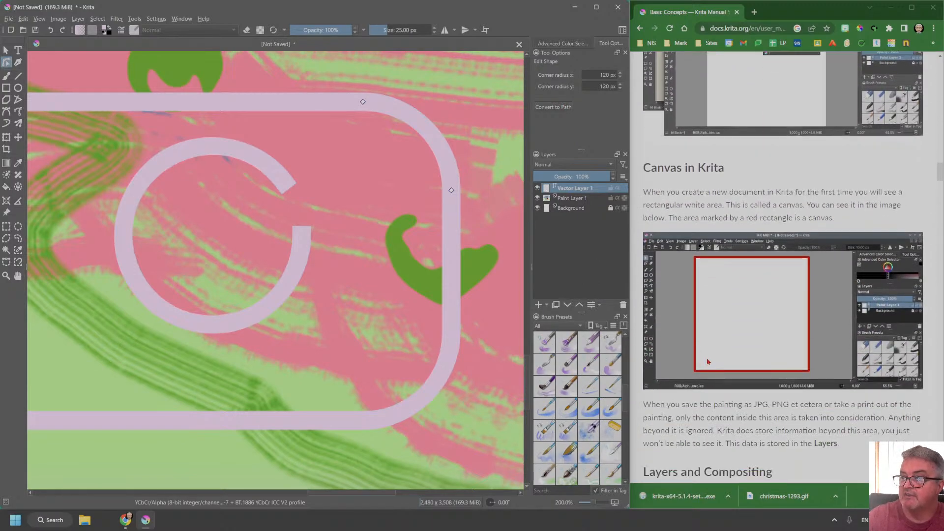
pyautogui.scroll(-5, 295, 294)
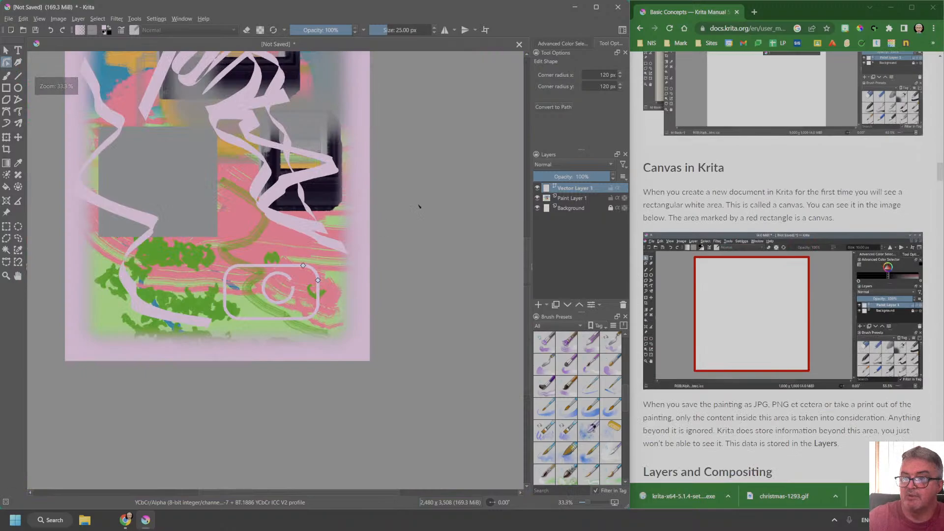
pyautogui.scroll(3, 528, 253)
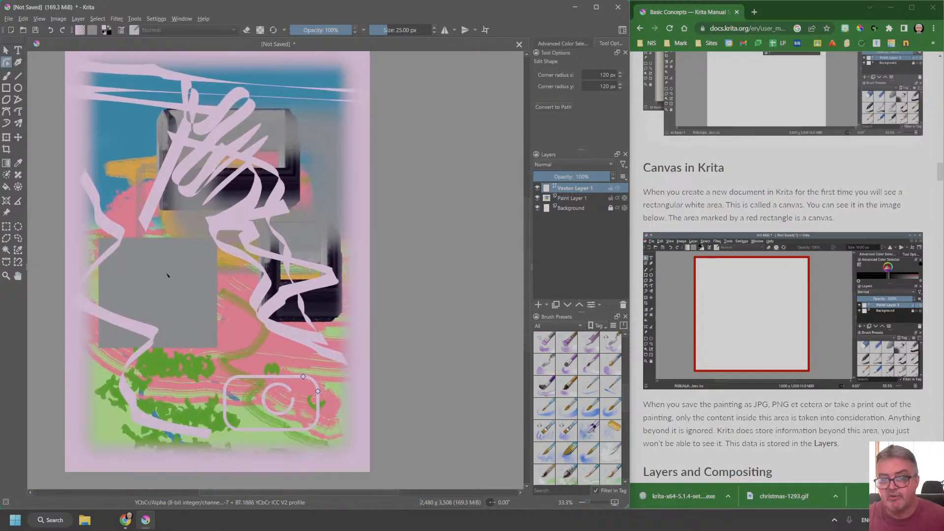
pyautogui.scroll(2, 167, 275)
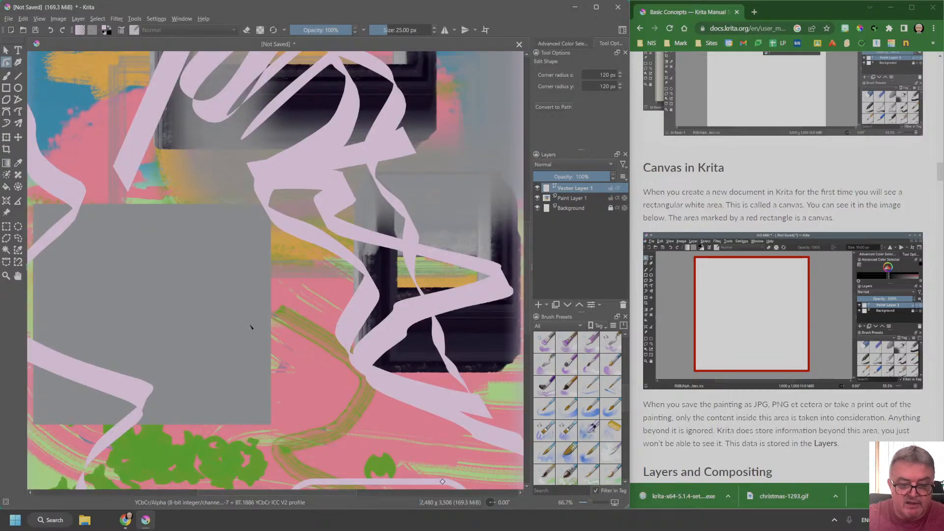
pyautogui.scroll(-2, 252, 292)
pyautogui.scroll(2, 253, 292)
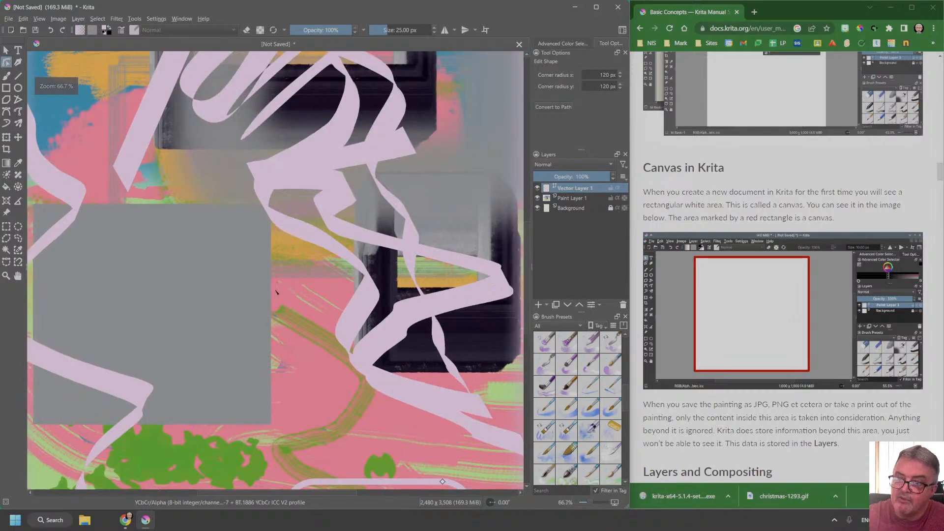
# - Examine the painting and its selected rounded rectangle from close-up to full-page magnification, and read the manual's Canvas section
pyautogui.scroll(-2, 266, 292)
pyautogui.scroll(2, 280, 293)
pyautogui.scroll(-1, 282, 292)
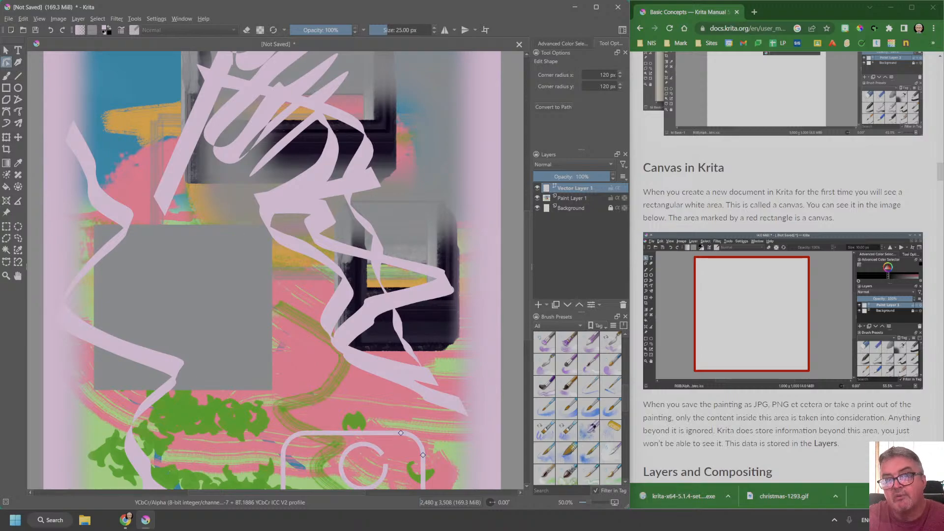
pyautogui.click(5, 49)
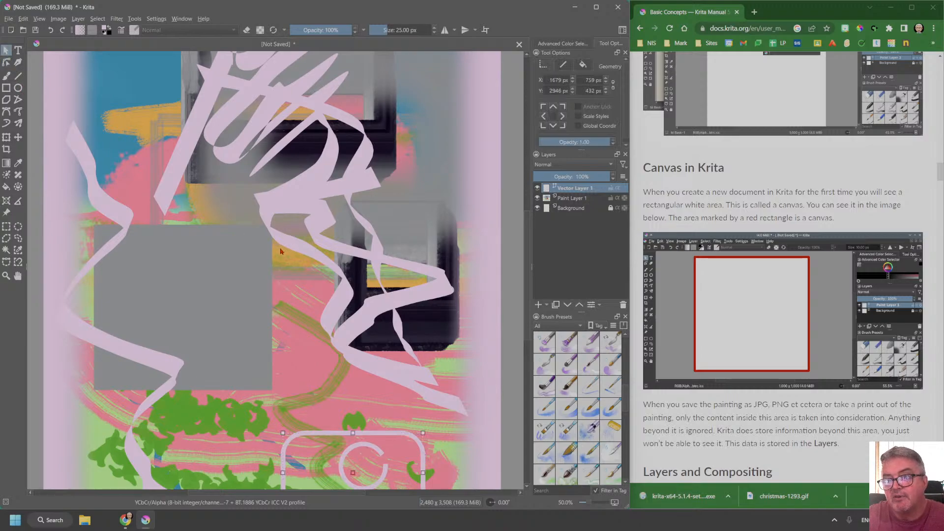
pyautogui.scroll(-1, 280, 248)
pyautogui.scroll(5, 280, 248)
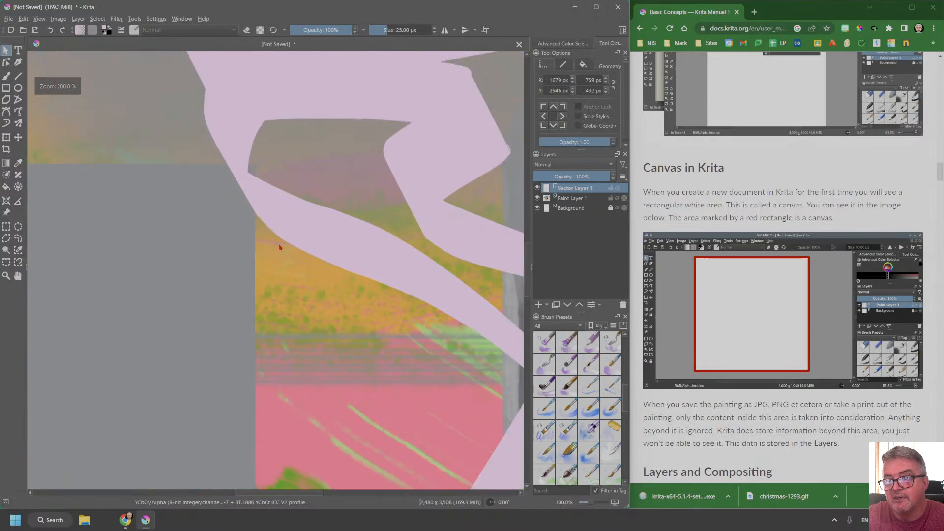
pyautogui.scroll(-5, 279, 243)
pyautogui.scroll(-2, 279, 243)
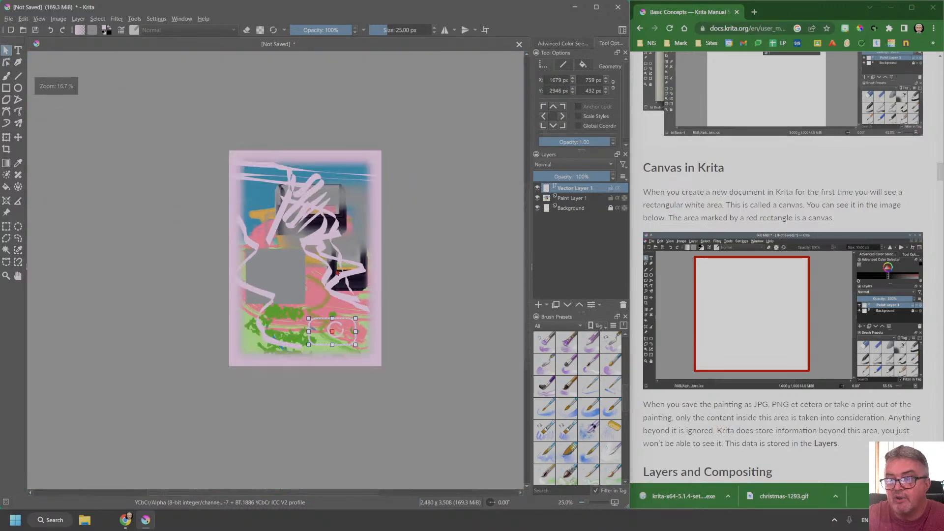
pyautogui.scroll(7, 280, 246)
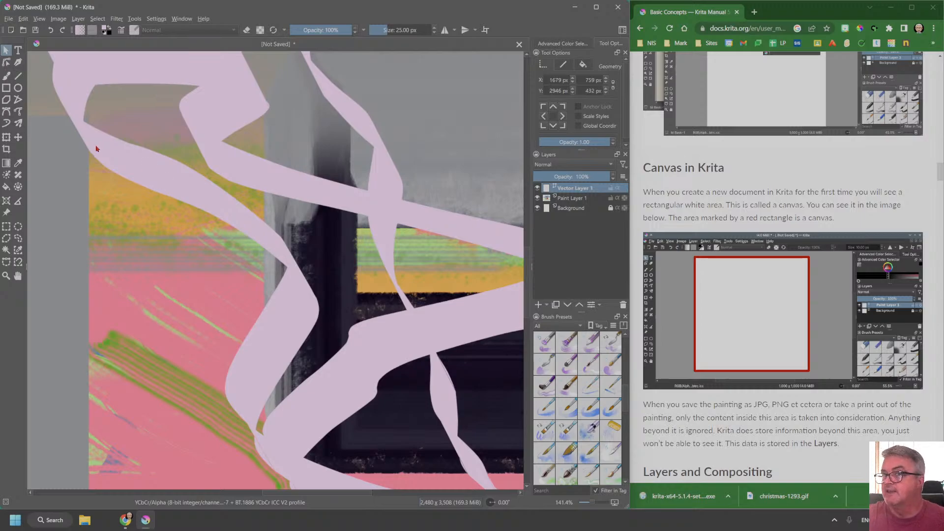
pyautogui.scroll(-4, 855, 348)
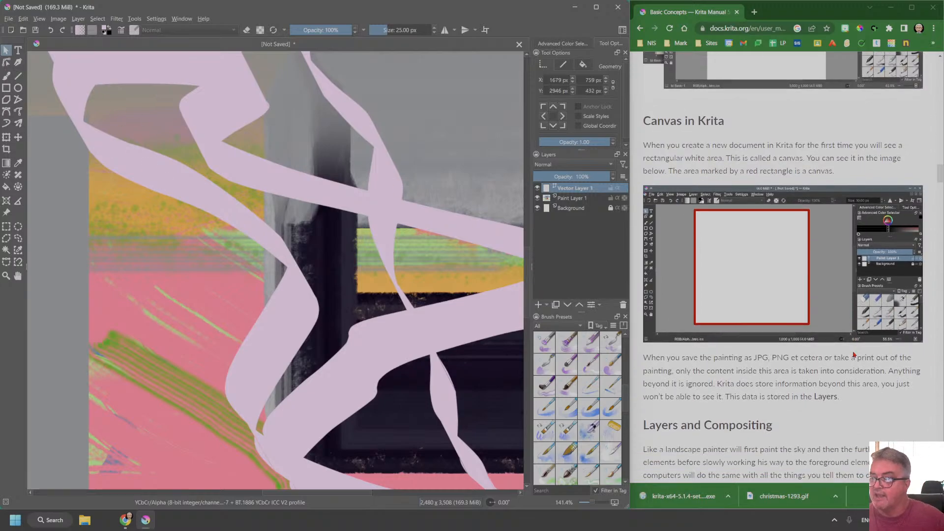
pyautogui.scroll(2, 855, 348)
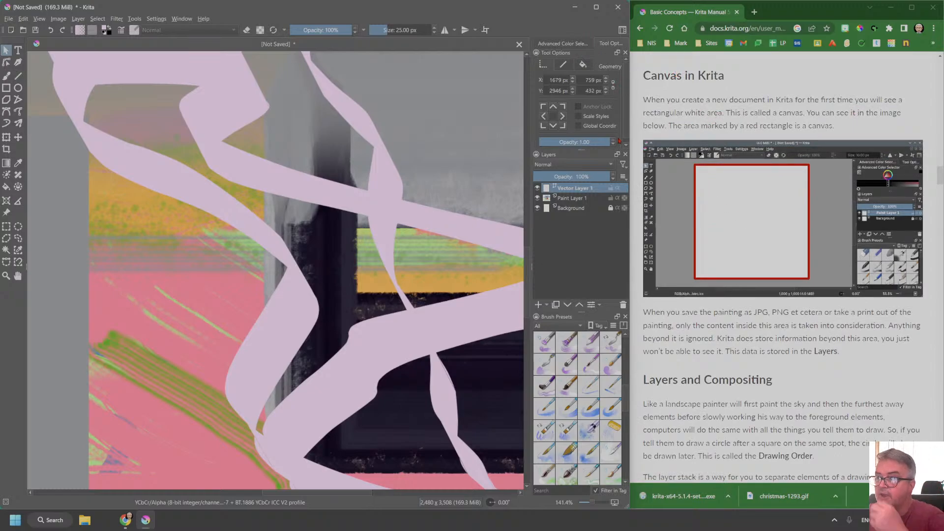
# - Create a new portrait A4 document of 2480 × 3508 px at 300 pixels per inch
pyautogui.click(9, 19)
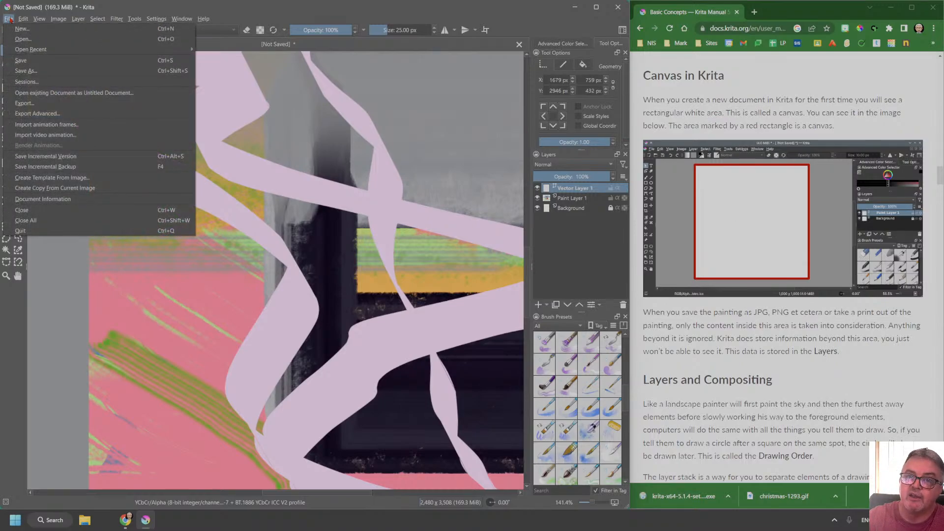
pyautogui.click(30, 31)
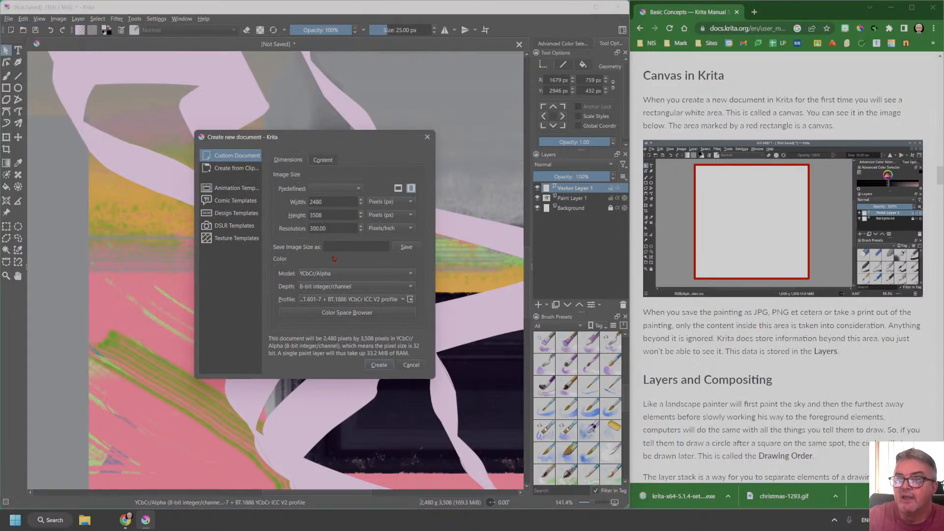
pyautogui.click(334, 188)
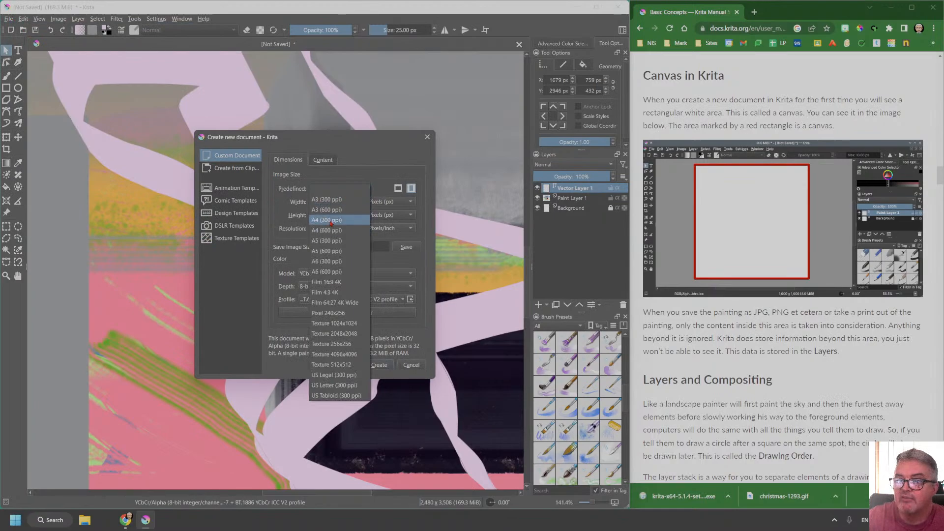
pyautogui.click(357, 334)
pyautogui.click(377, 365)
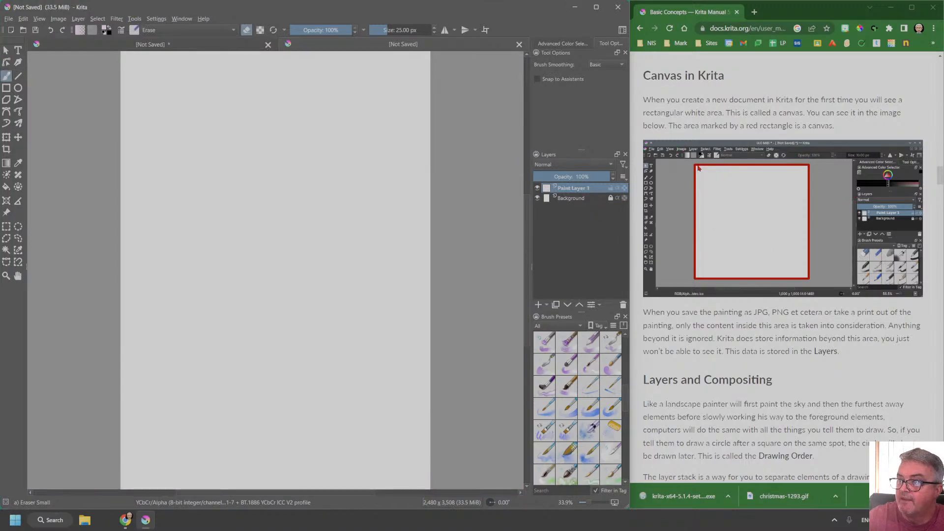
# - Compare the whole blank page with the manual's Canvas section, and read on through Layers and Compositing to the layer types
pyautogui.scroll(-1, 278, 150)
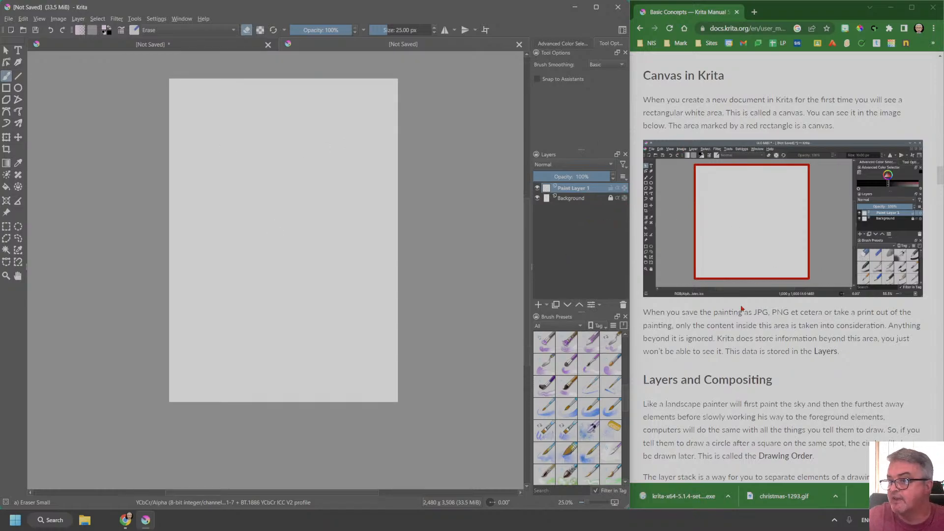
pyautogui.scroll(-1, 757, 291)
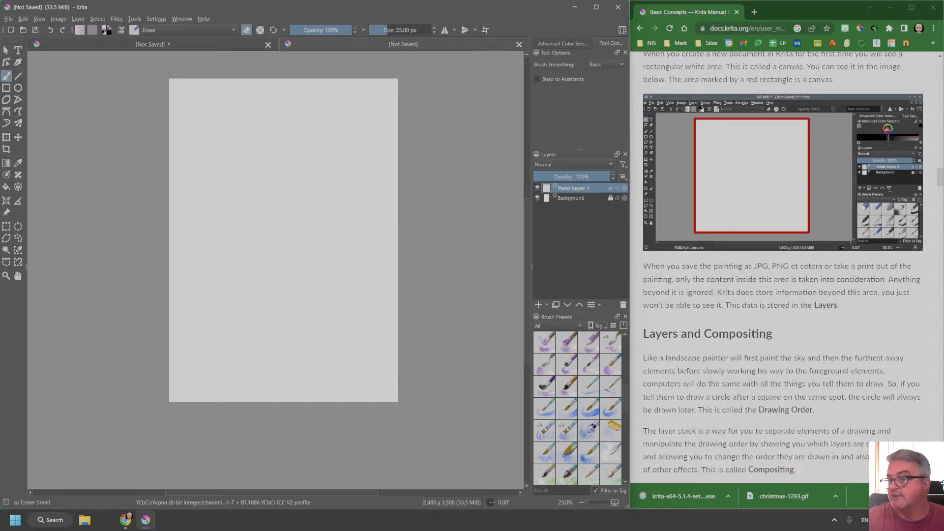
pyautogui.scroll(-1, 336, 310)
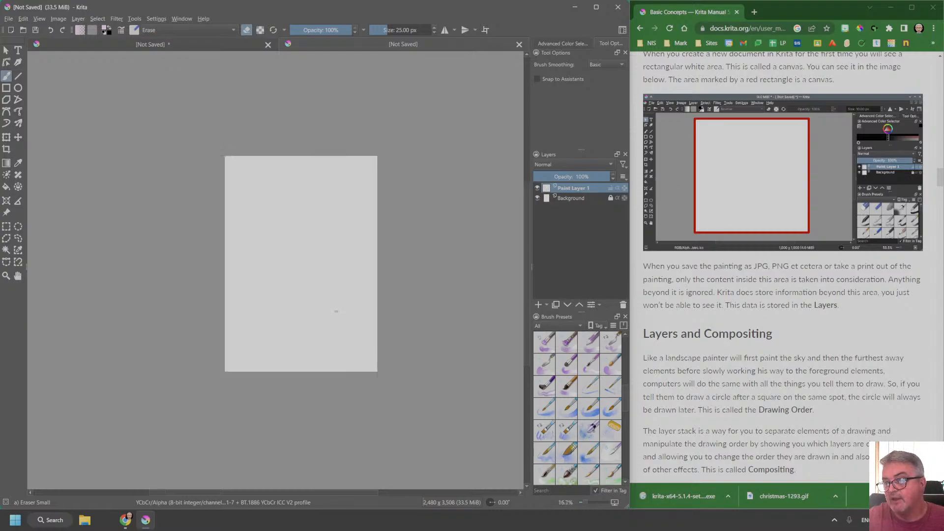
pyautogui.scroll(2, 336, 309)
pyautogui.scroll(-1, 344, 308)
pyautogui.scroll(-1, 354, 304)
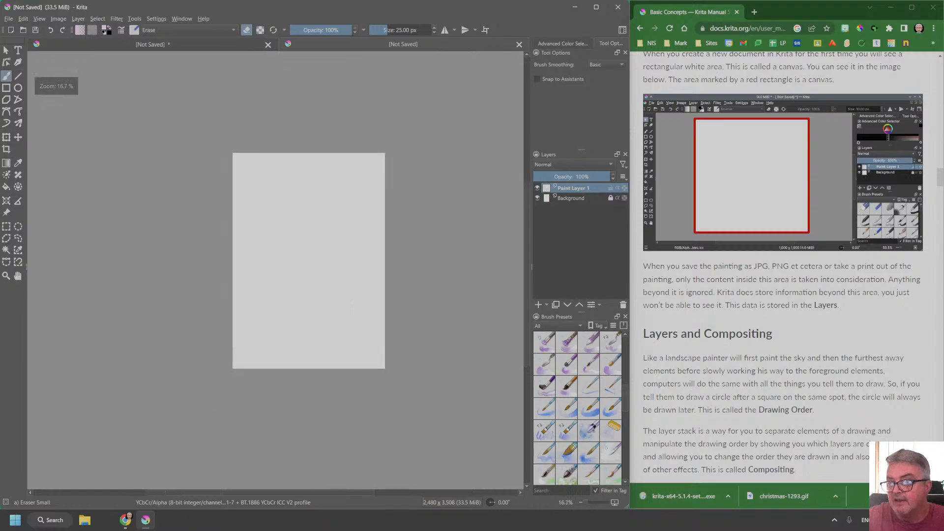
pyautogui.scroll(-2, 863, 381)
pyautogui.scroll(-4, 866, 379)
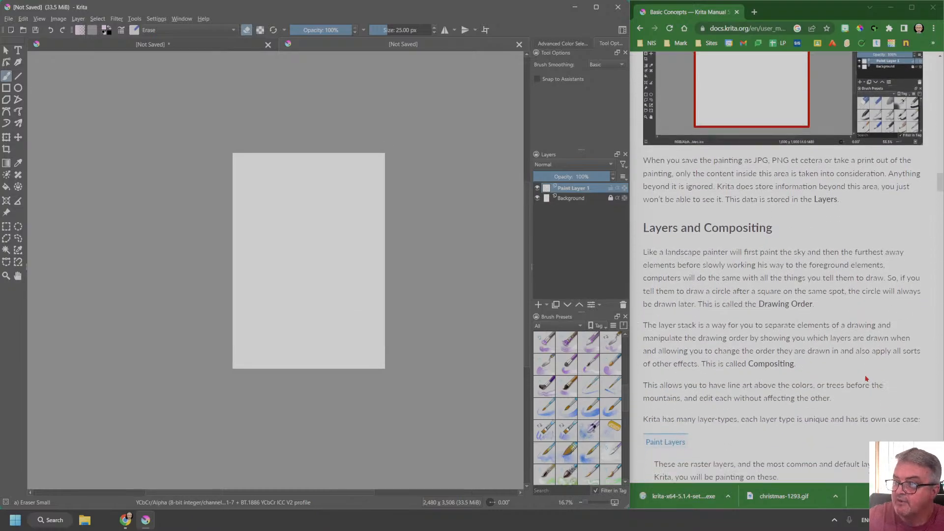
pyautogui.scroll(-1, 870, 378)
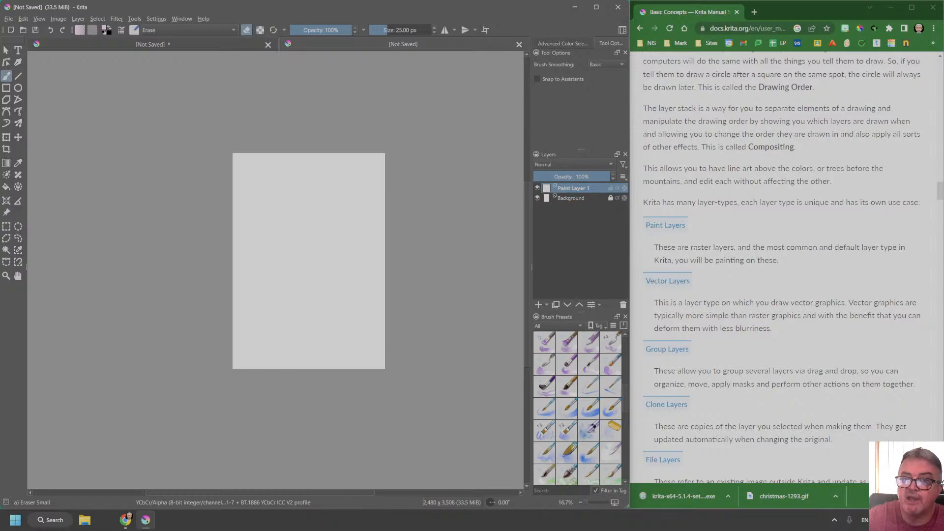
# - Try to draw several unfilled rectangles mid-page on Paint Layer 1, including one about 792 × 768 px and another about 1056 × 1476 px
pyautogui.click(6, 62)
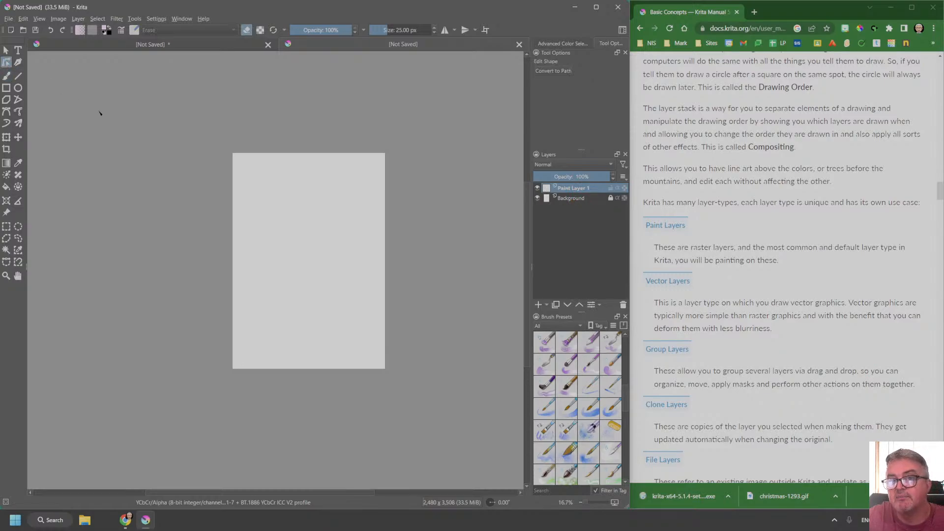
pyautogui.click(6, 88)
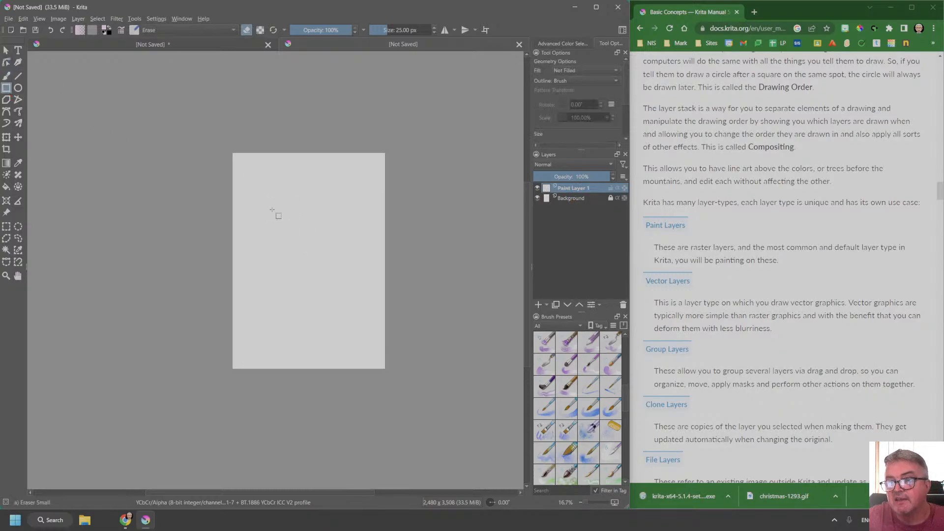
pyautogui.moveTo(266, 198); pyautogui.dragTo(347, 281)
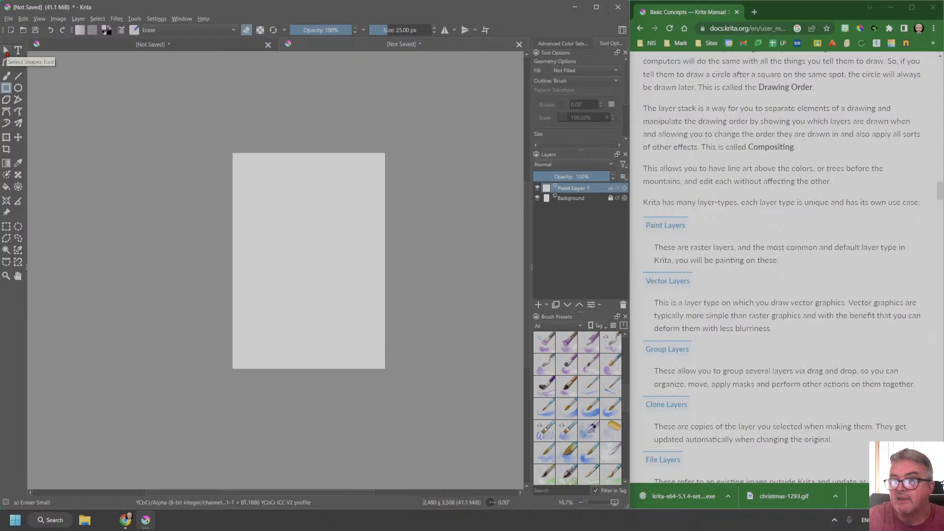
pyautogui.click(6, 51)
pyautogui.click(6, 88)
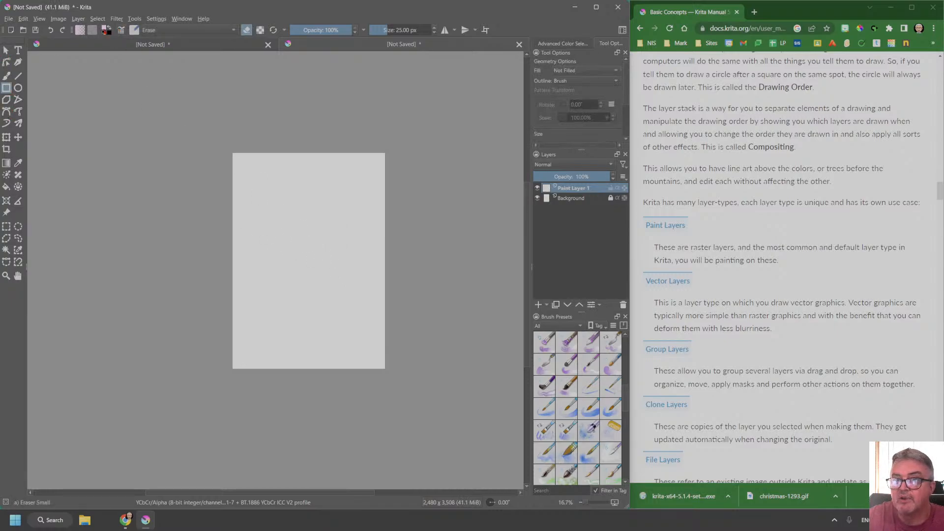
pyautogui.moveTo(279, 227); pyautogui.dragTo(329, 275)
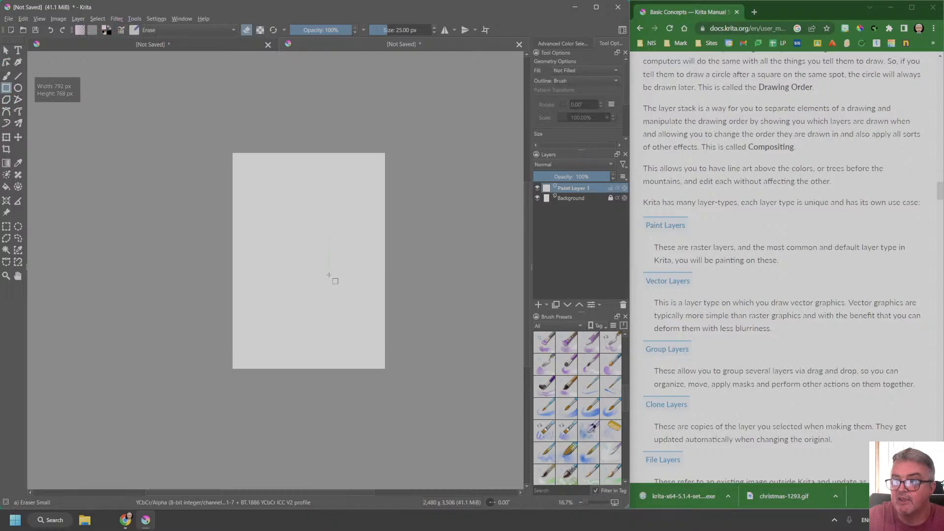
pyautogui.moveTo(265, 227); pyautogui.dragTo(312, 262)
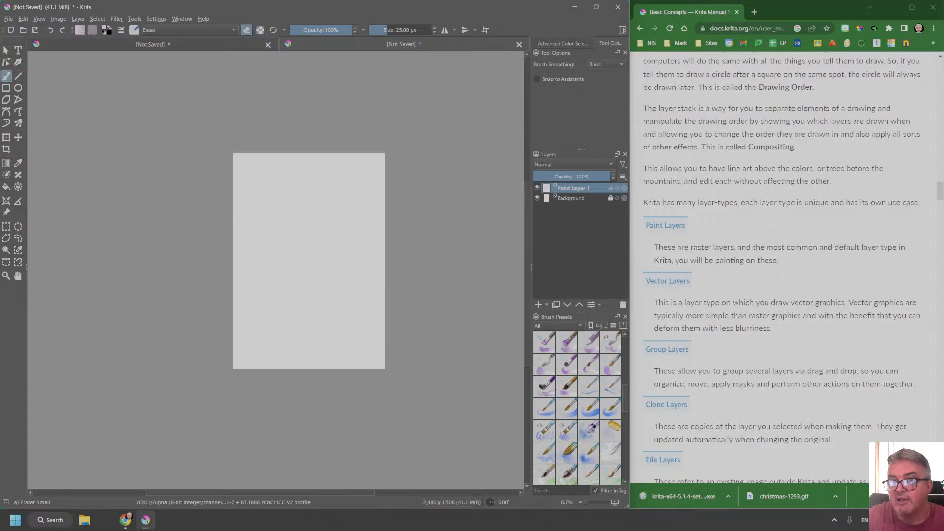
pyautogui.click(6, 87)
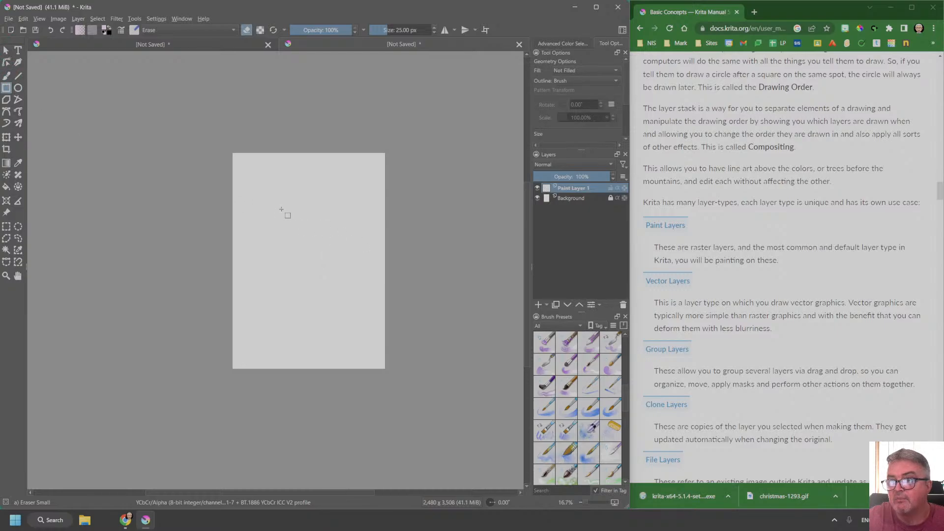
pyautogui.moveTo(281, 210); pyautogui.dragTo(359, 281)
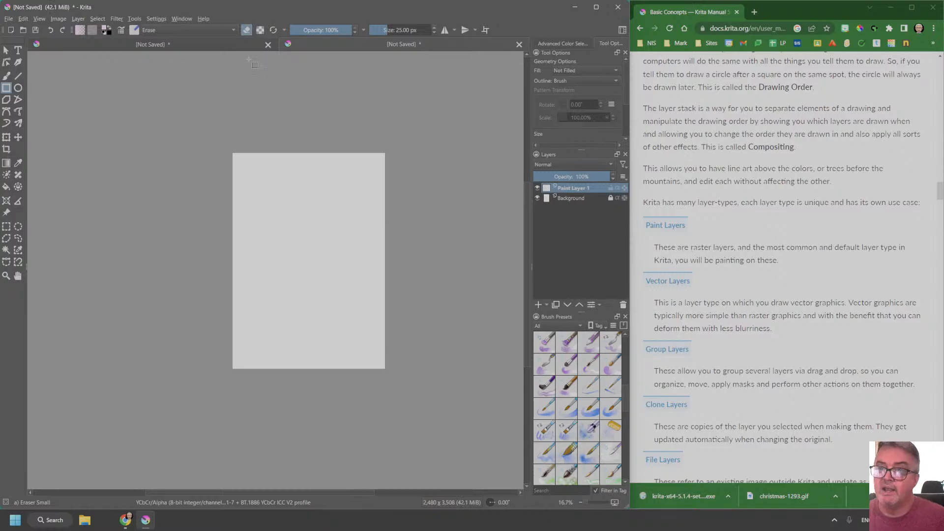
pyautogui.moveTo(281, 210); pyautogui.dragTo(345, 300)
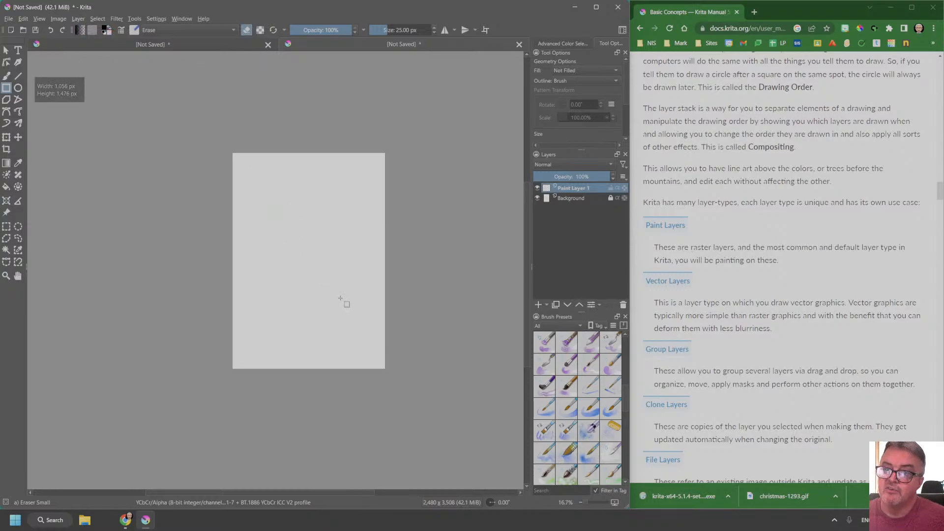
# - Try the freehand brush on the locked Background layer, and make Paint Layer 1 active again
pyautogui.click(7, 77)
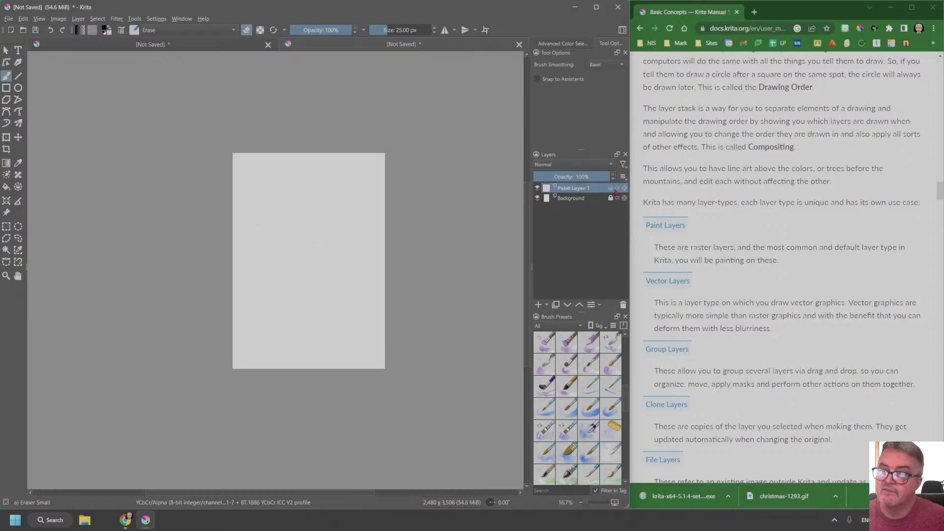
pyautogui.click(561, 198)
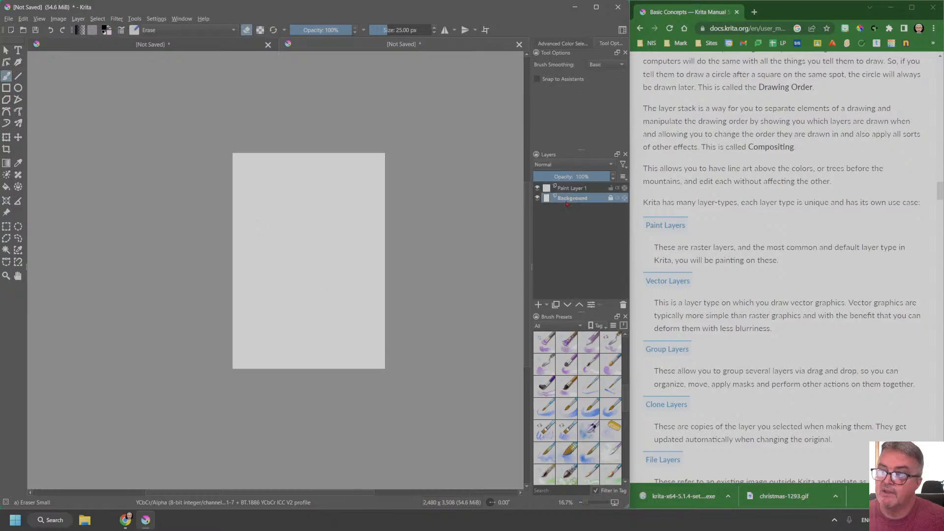
pyautogui.click(269, 220)
pyautogui.click(576, 189)
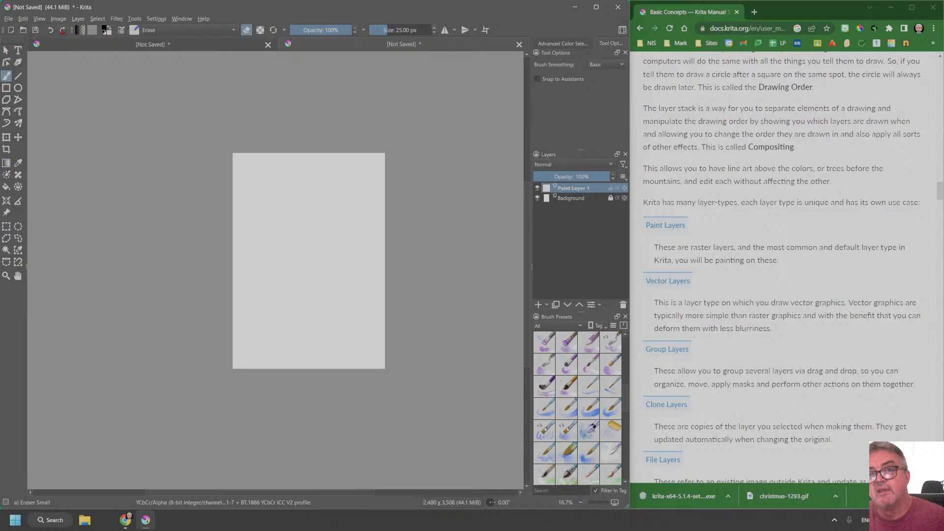
# - Choose another canvas-like pattern and try to draw an unfilled rectangle about 1734 × 906 px on Paint Layer 1
pyautogui.click(93, 31)
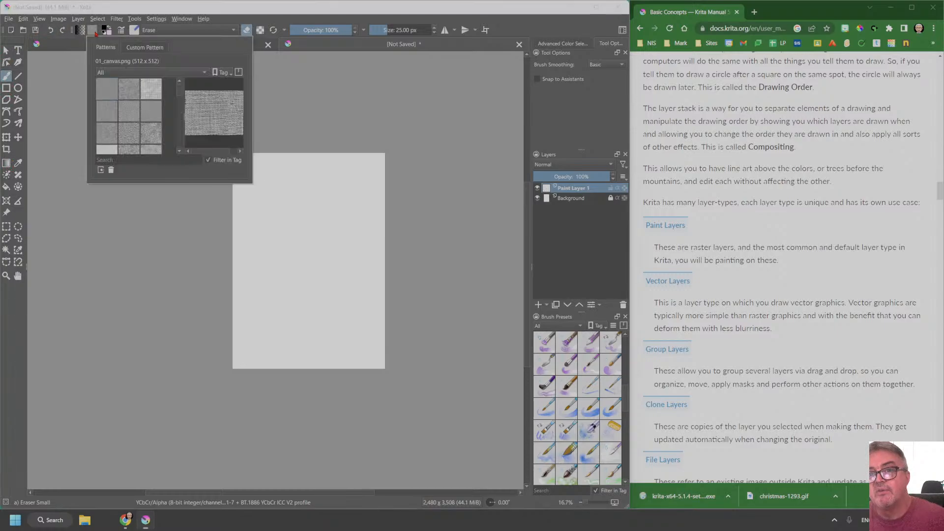
pyautogui.click(131, 95)
pyautogui.click(327, 207)
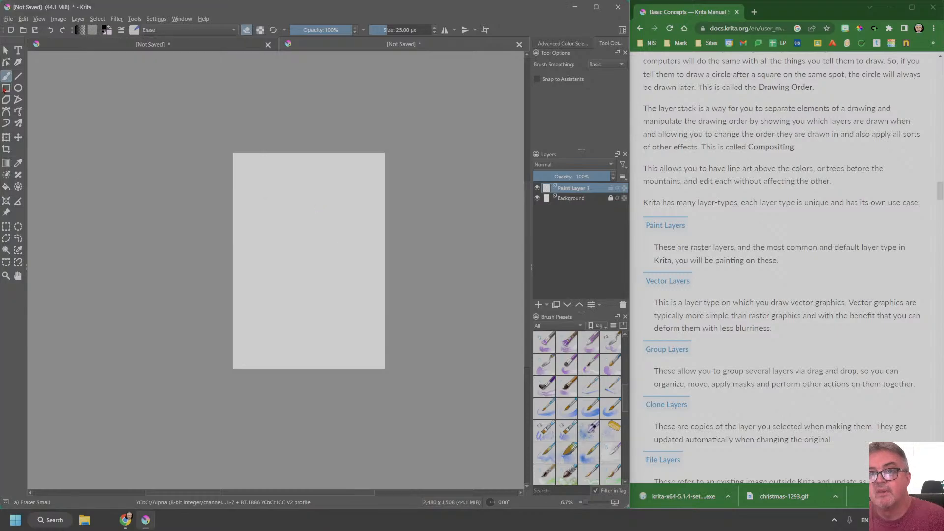
pyautogui.click(6, 50)
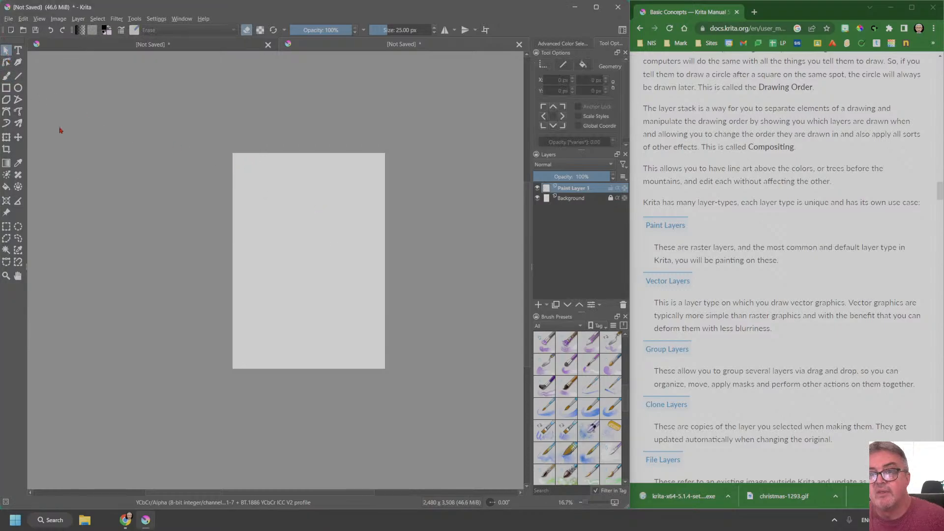
pyautogui.click(6, 88)
pyautogui.moveTo(262, 205); pyautogui.dragTo(201, 177)
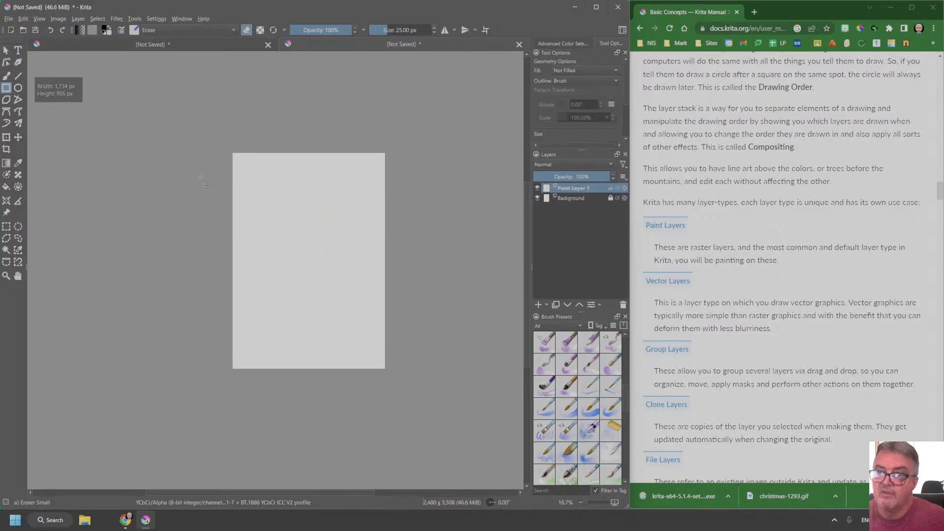
# - Read the manual's remaining layer types from Vector Layers to Filter Layer, and the Tools section's tool categories
pyautogui.scroll(-7, 794, 343)
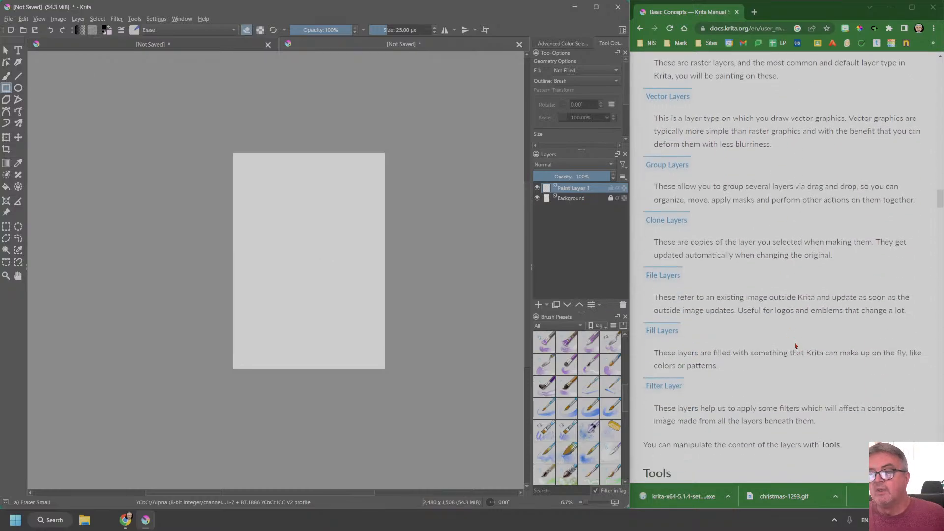
pyautogui.scroll(-5, 794, 339)
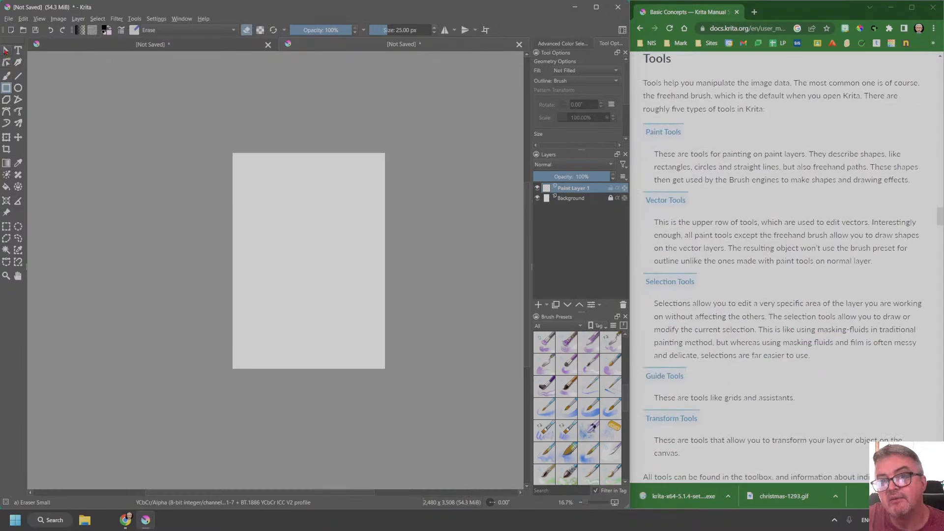
# - Paint a freehand zigzag stroke mid-page on Paint Layer 1 with the Wet Bristles Rough brush at 80 px
pyautogui.click(7, 76)
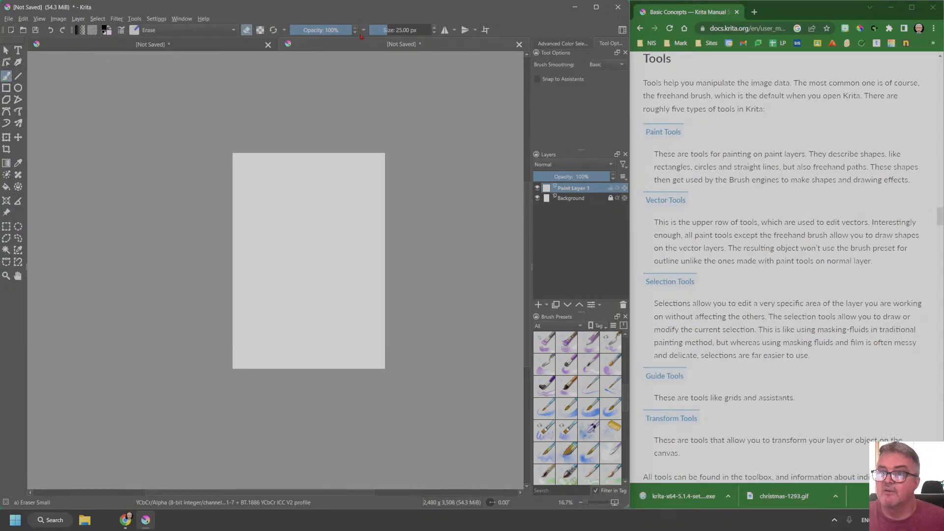
pyautogui.click(412, 30)
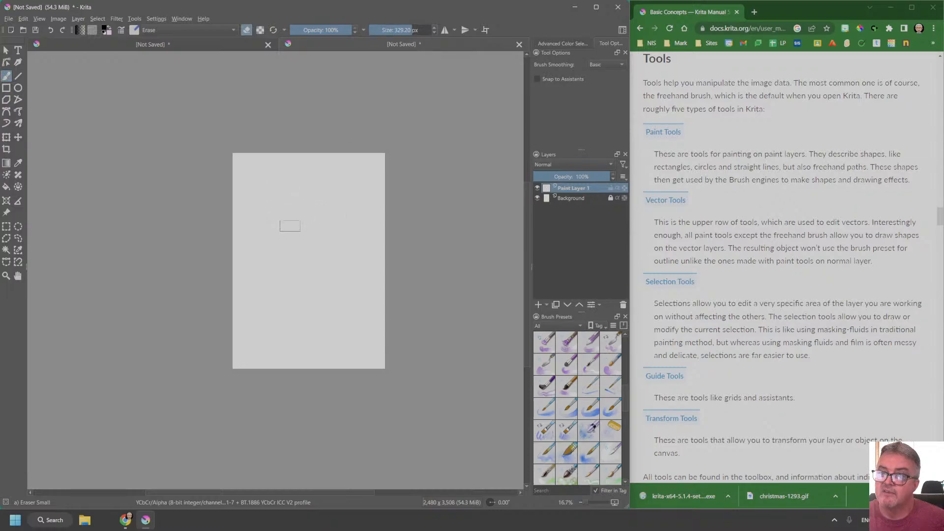
pyautogui.click(567, 344)
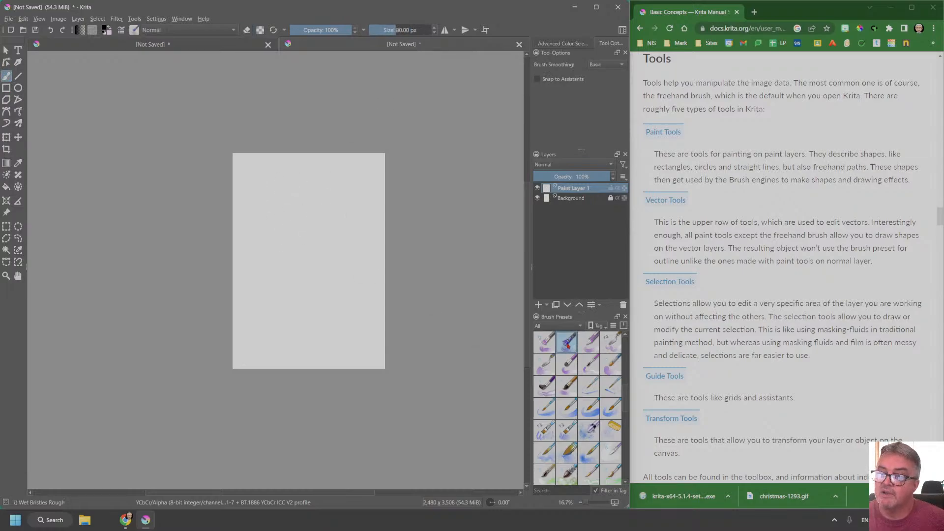
pyautogui.moveTo(289, 217)
pyautogui.mouseDown()
pyautogui.moveTo(325, 267)
pyautogui.moveTo(377, 222)
pyautogui.mouseUp()
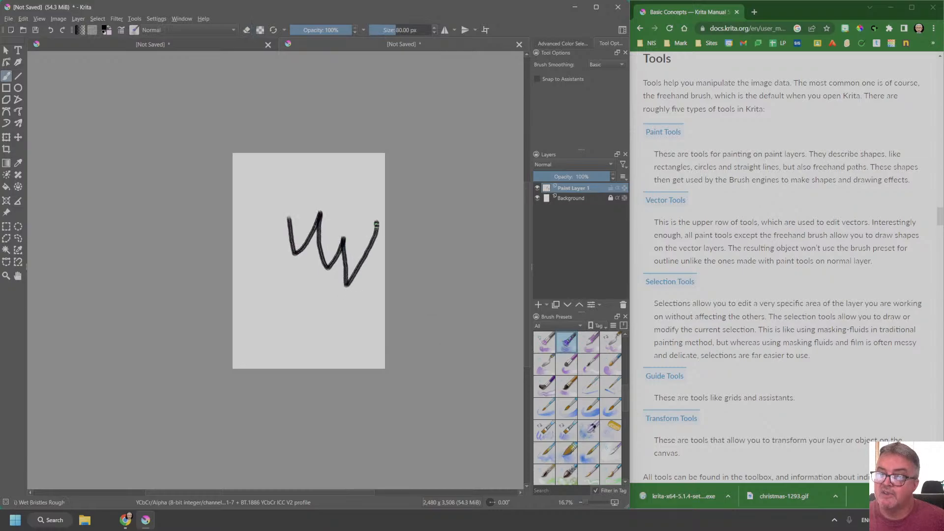
# - Choose the Wet Textured Soft brush preset and try the Edit Shapes and Select Shapes tools on the painted zigzag
pyautogui.click(569, 389)
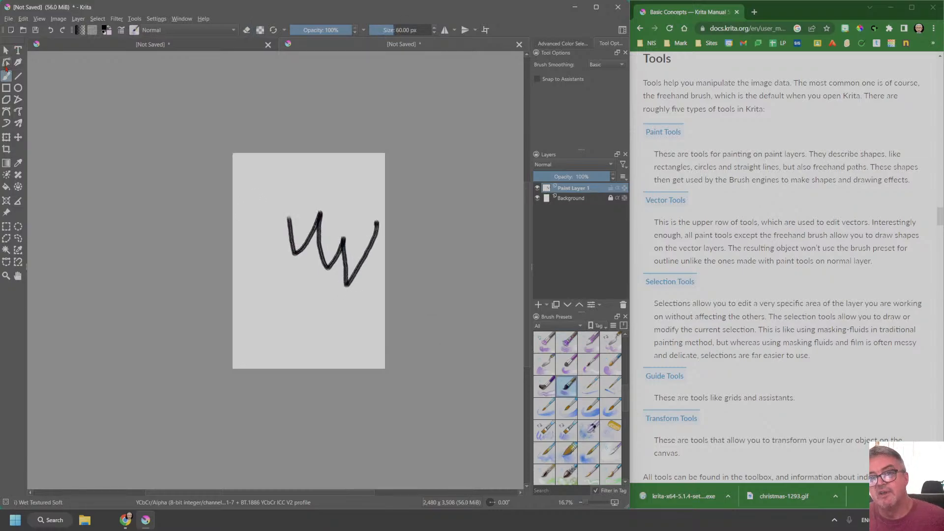
pyautogui.click(6, 63)
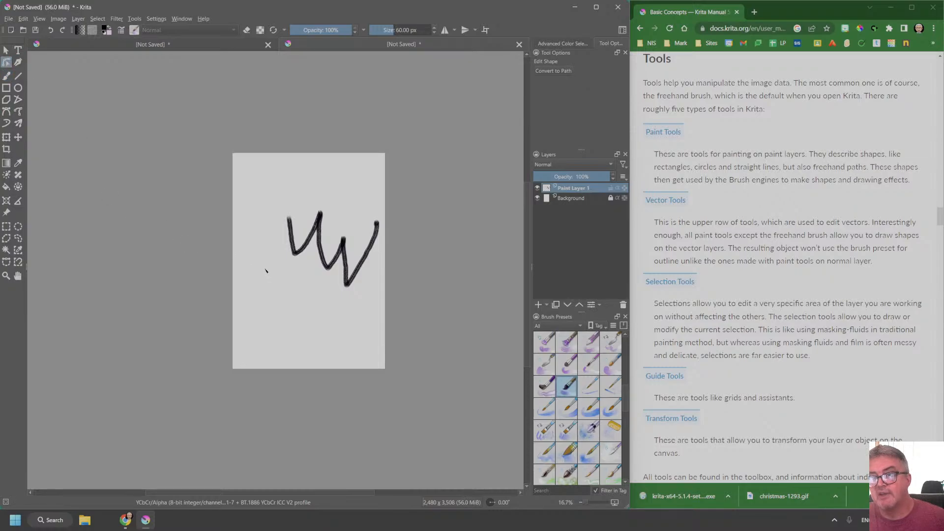
pyautogui.click(301, 256)
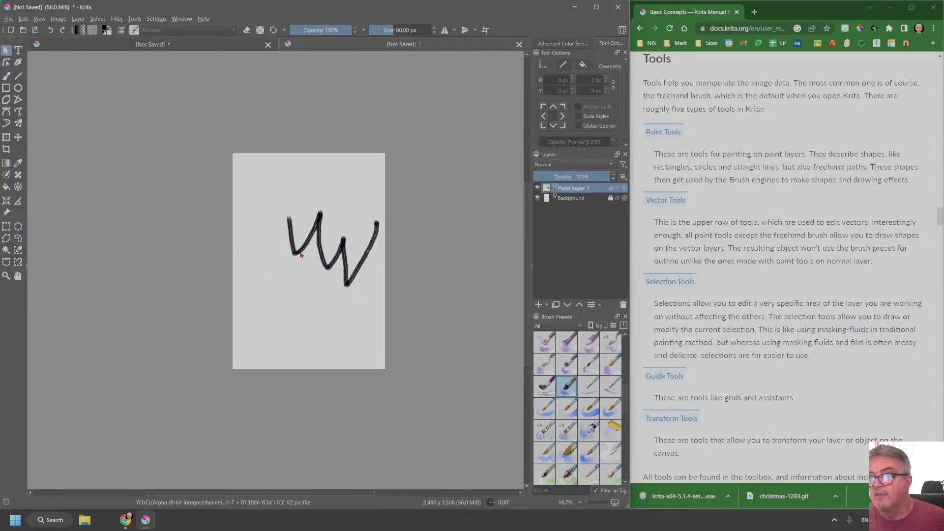
pyautogui.click(301, 255)
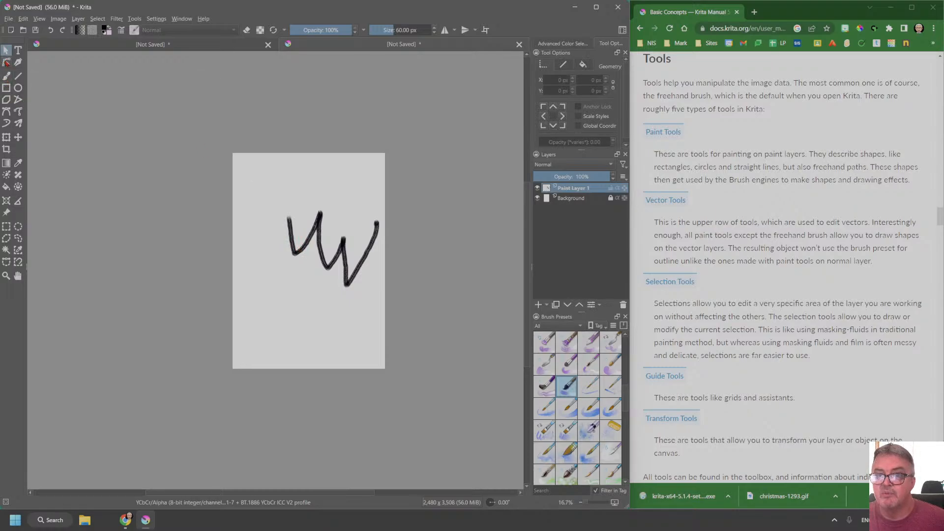
pyautogui.click(7, 62)
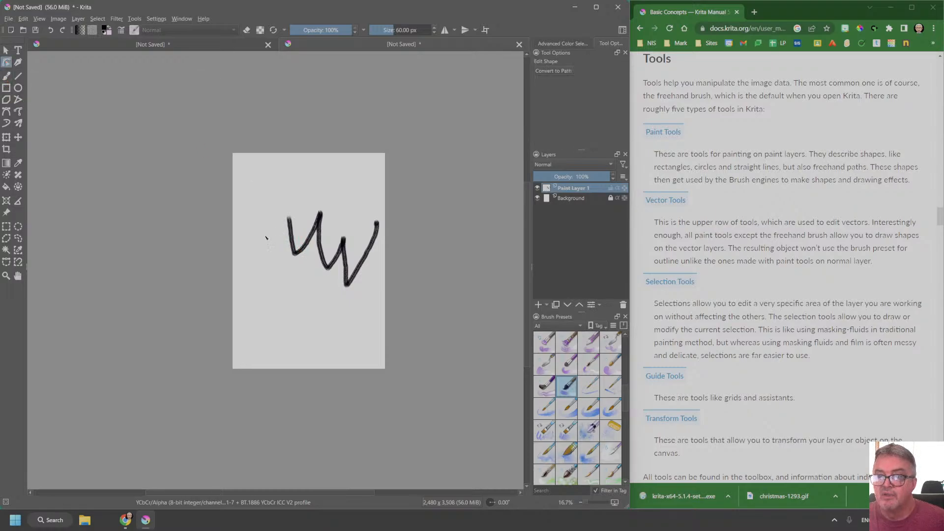
# - Draw an unfilled rectangle with Wet Textured Soft, then two with WaterC Special Blobs, about 762 × 1,266 px and 876 × 864 px
pyautogui.click(6, 88)
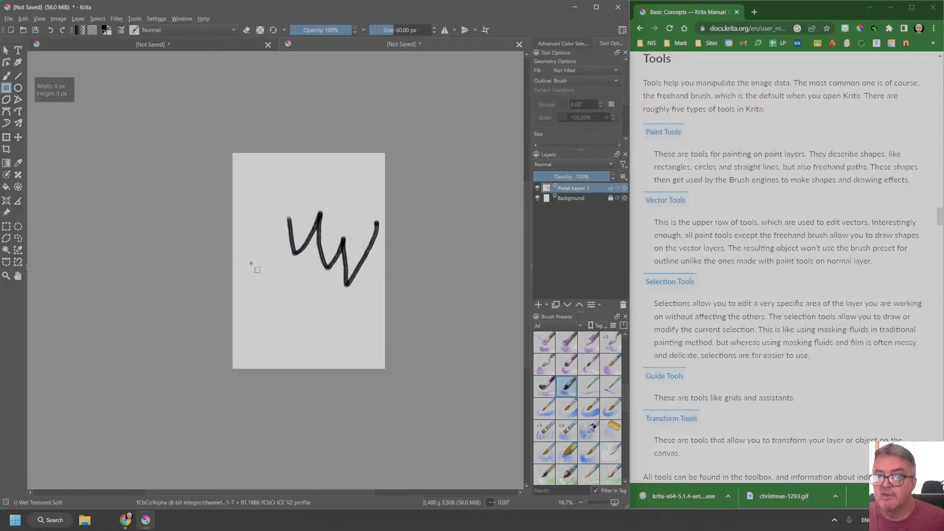
pyautogui.moveTo(342, 314); pyautogui.dragTo(343, 313)
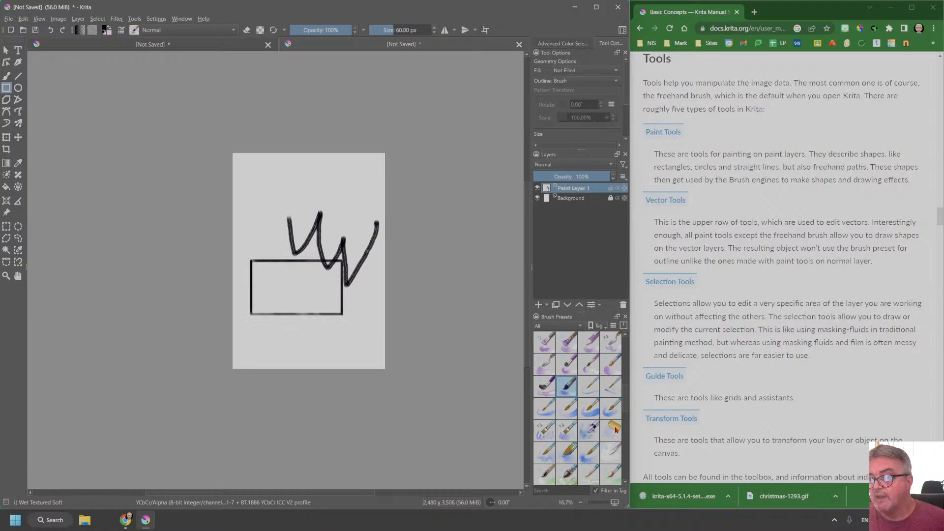
pyautogui.click(588, 431)
pyautogui.moveTo(278, 280); pyautogui.dragTo(324, 357)
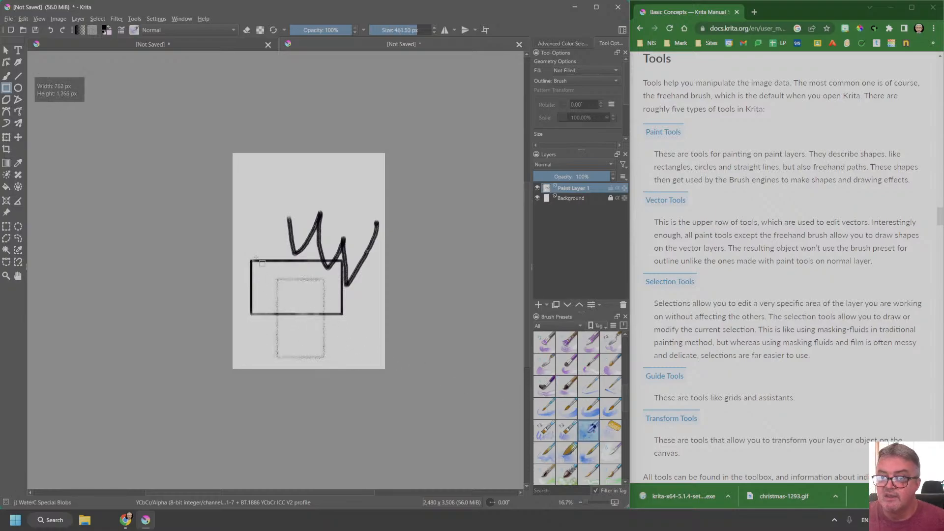
pyautogui.moveTo(303, 189); pyautogui.dragTo(358, 241)
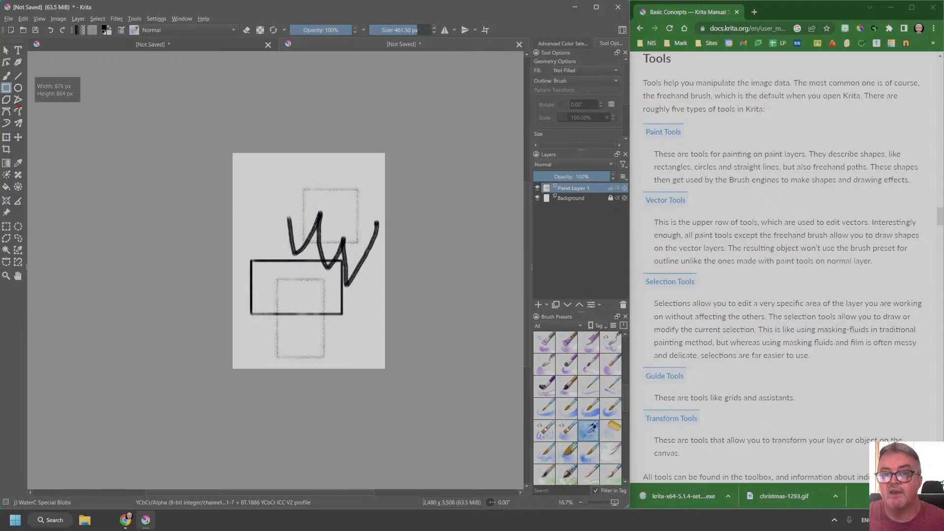
# - Draw a closed, unfilled six-point polygon around the zigzag's upper part on Paint Layer 1 with the WaterC Special Blobs brush
pyautogui.click(6, 100)
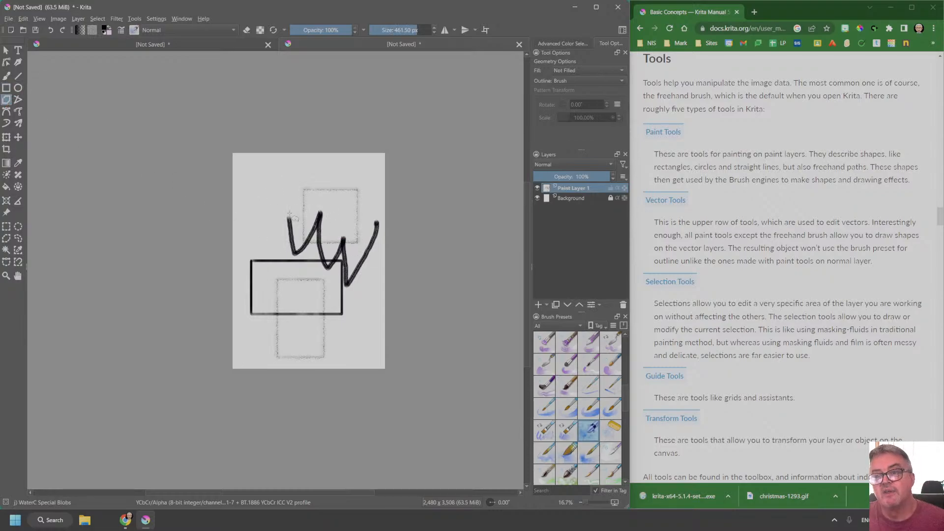
pyautogui.click(303, 242)
pyautogui.click(247, 240)
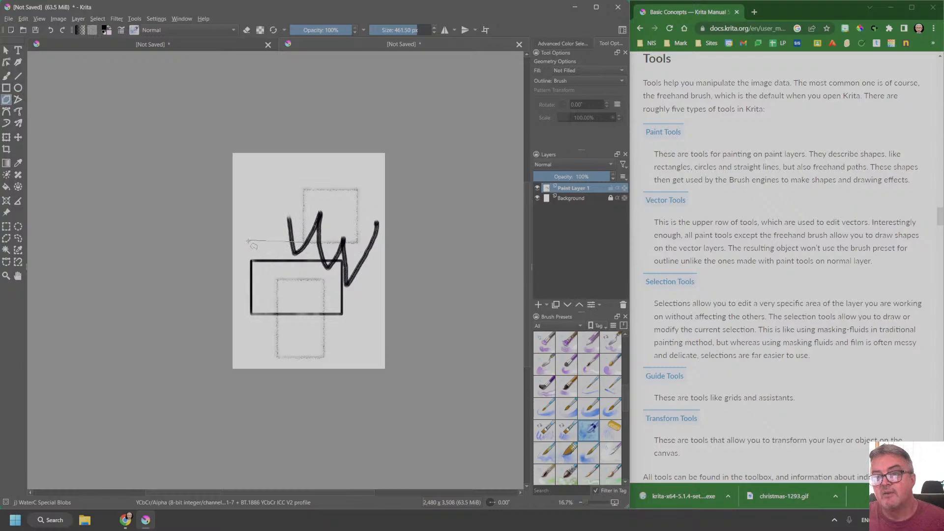
pyautogui.click(257, 223)
pyautogui.click(292, 185)
pyautogui.click(340, 184)
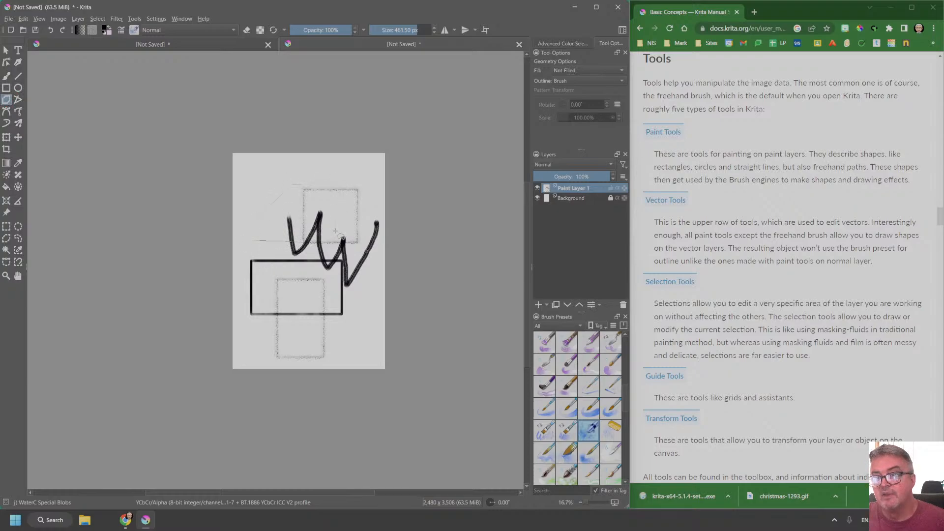
pyautogui.click(337, 231)
pyautogui.click(305, 242)
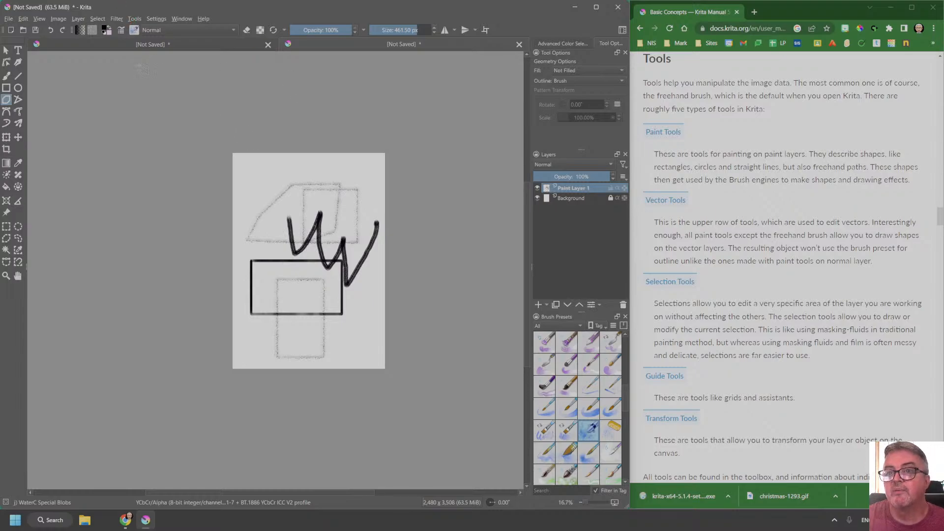
# - Draw a closed four-point Bezier path across the upper shapes on Paint Layer 1
pyautogui.click(7, 112)
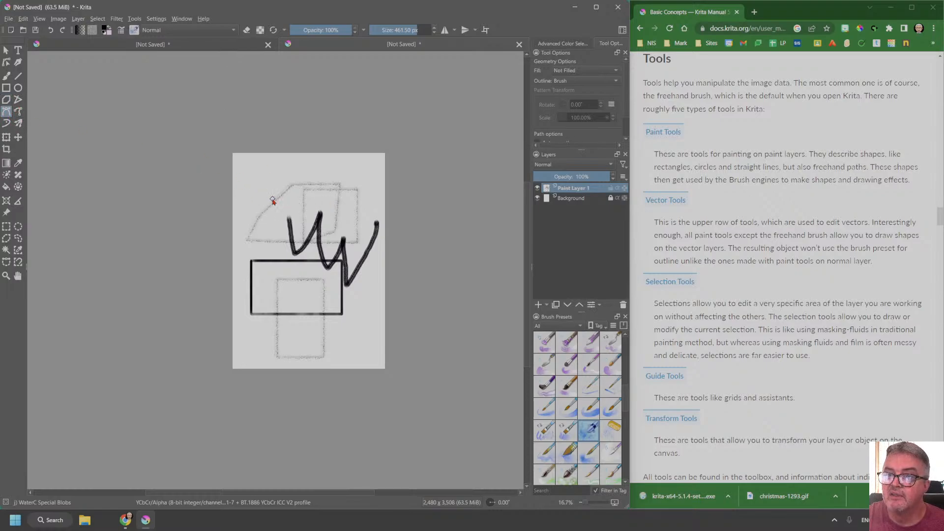
pyautogui.click(348, 196)
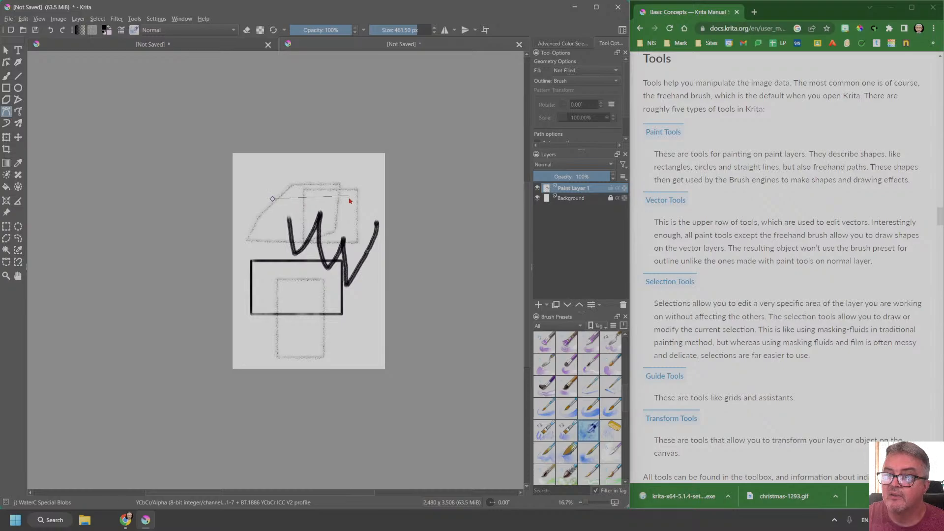
pyautogui.click(348, 227)
pyautogui.click(271, 228)
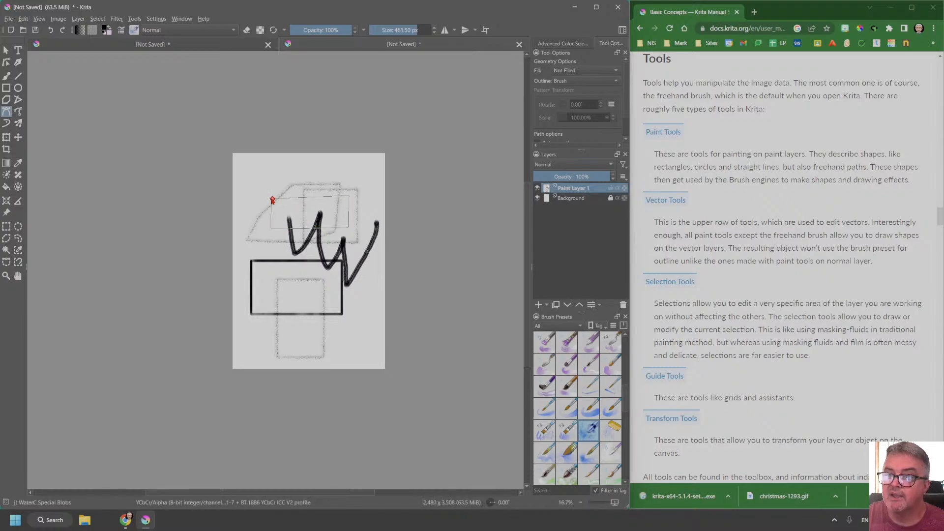
pyautogui.click(272, 199)
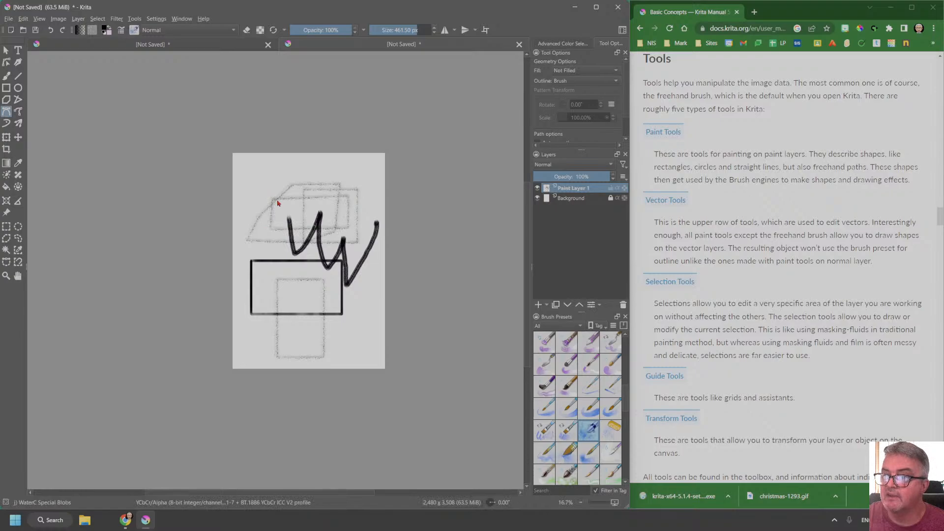
# - Add a new paint layer and a vector layer above Paint Layer 1
pyautogui.click(539, 305)
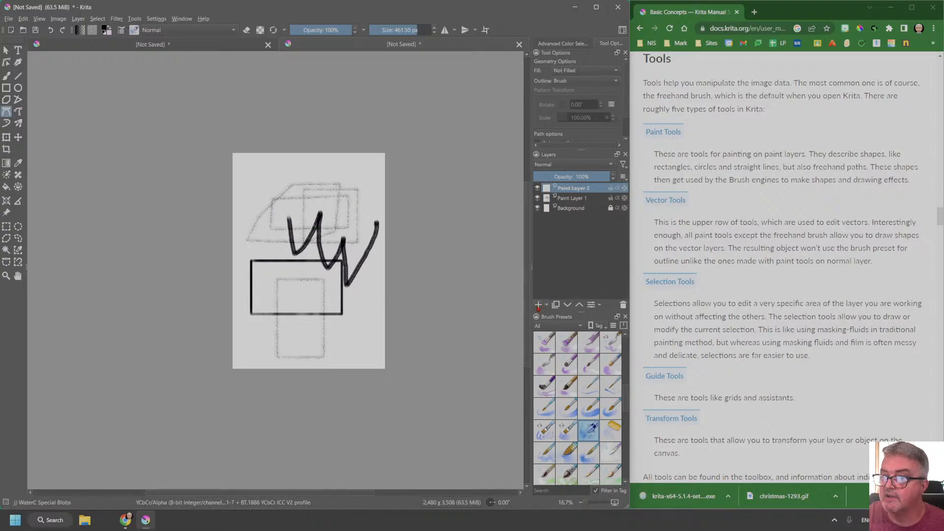
pyautogui.click(545, 306)
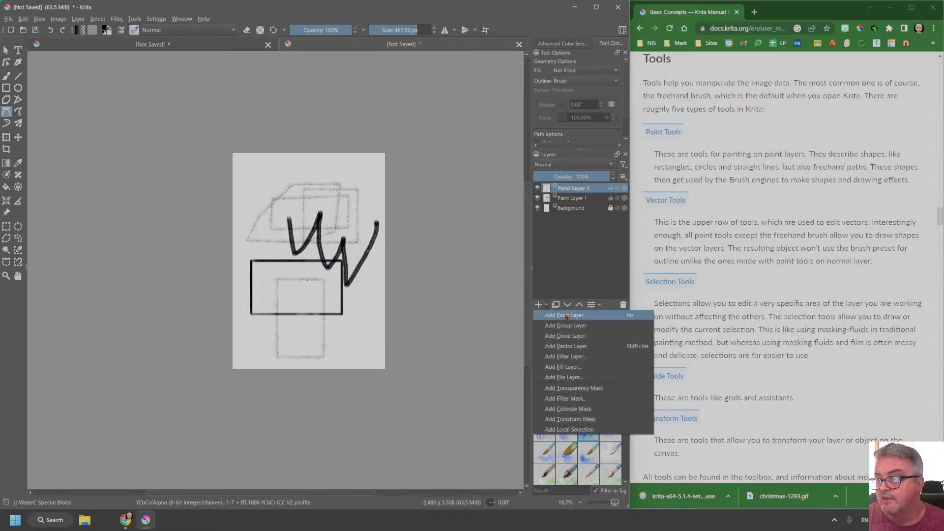
pyautogui.click(584, 347)
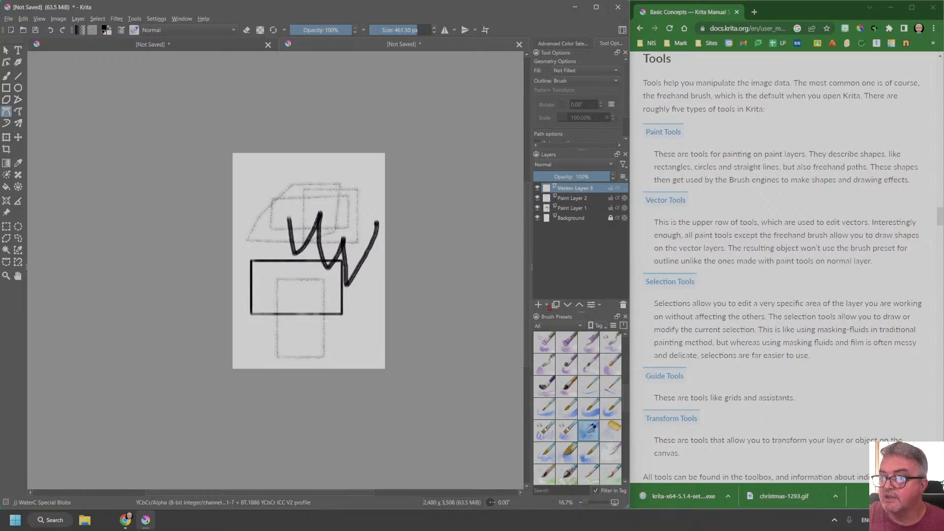
pyautogui.click(548, 306)
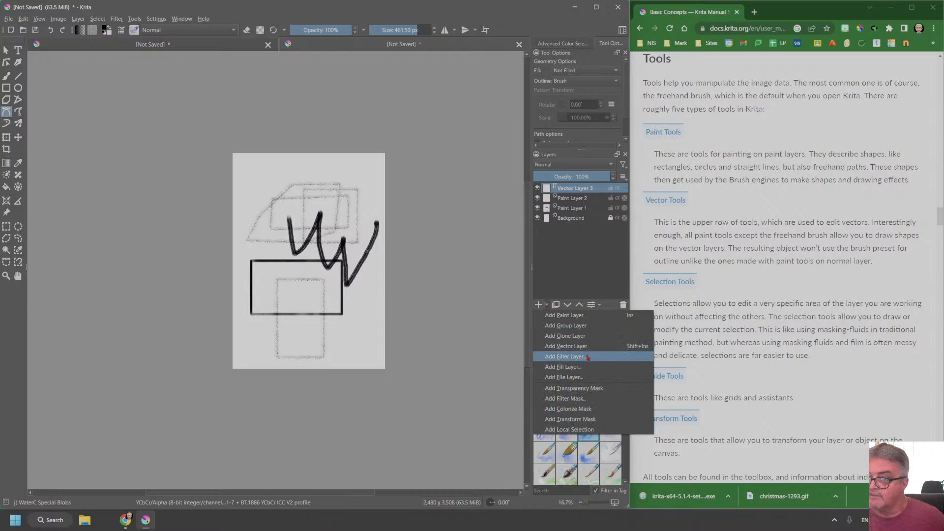
# - Draw a closed four-point Bezier path over the left part of the zigzag on Vector Layer 3
pyautogui.click(297, 279)
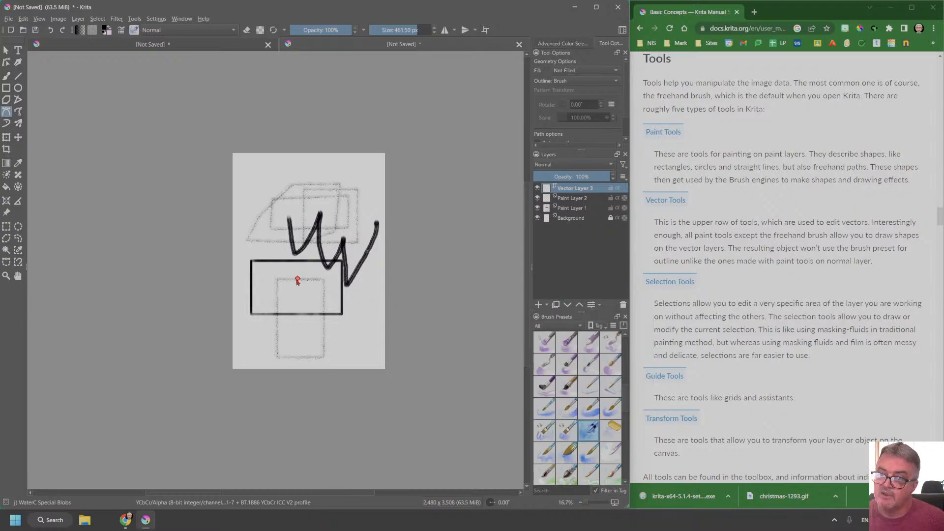
pyautogui.click(265, 294)
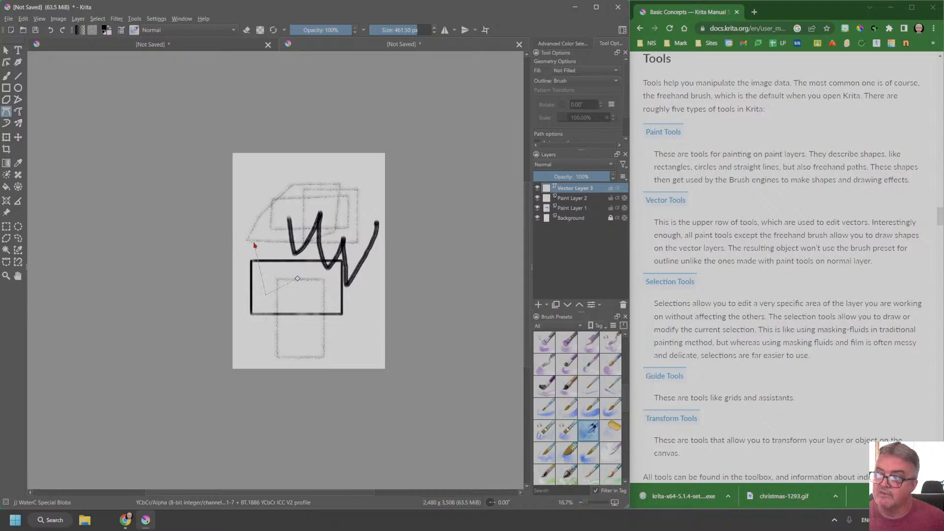
pyautogui.click(254, 241)
pyautogui.click(306, 241)
pyautogui.click(298, 279)
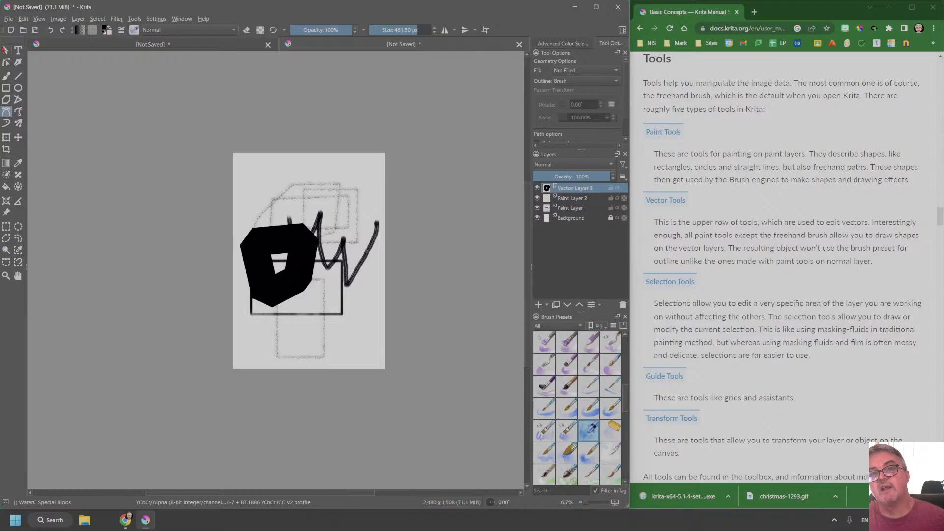
# - Open the vector shape for node editing and move its four corner nodes outward to form a large four-sided frame
pyautogui.click(6, 50)
pyautogui.doubleClick(313, 270)
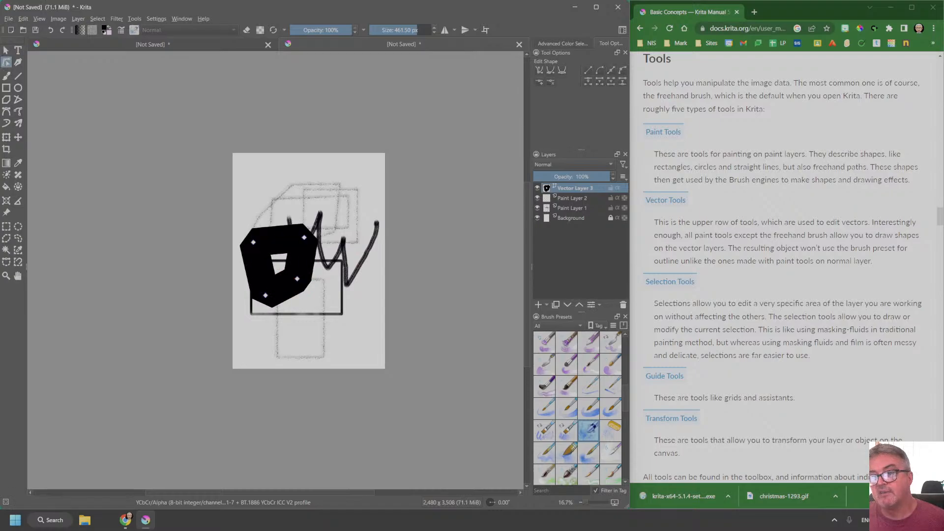
pyautogui.moveTo(297, 279); pyautogui.dragTo(344, 316)
pyautogui.moveTo(271, 302); pyautogui.dragTo(247, 322)
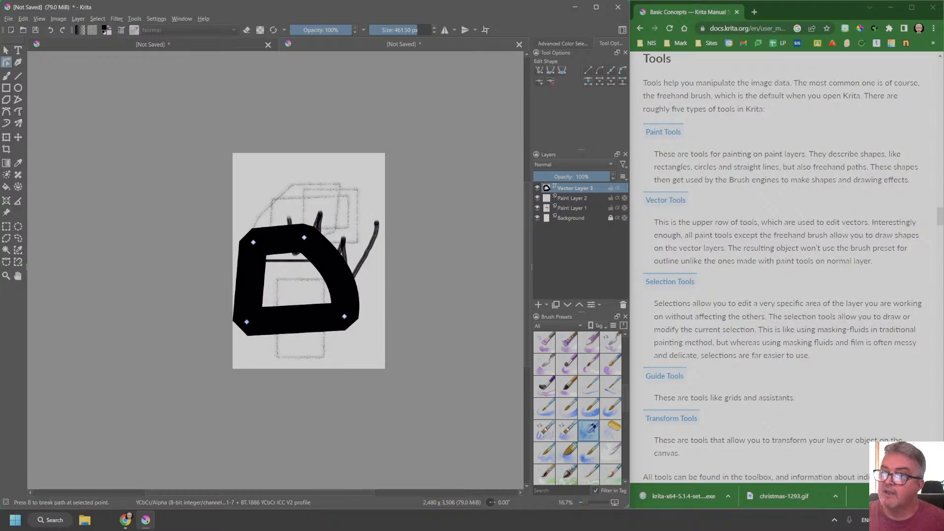
pyautogui.moveTo(304, 238); pyautogui.dragTo(364, 218)
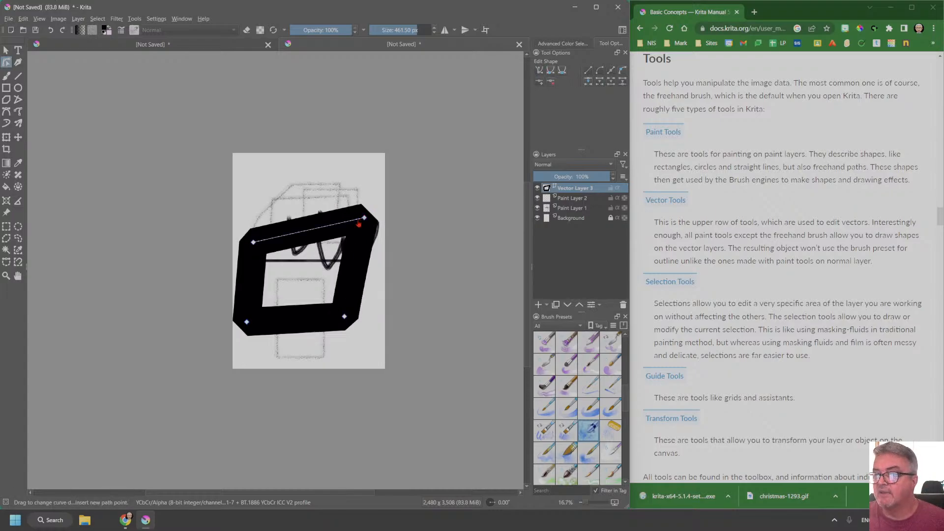
pyautogui.moveTo(253, 242); pyautogui.dragTo(248, 211)
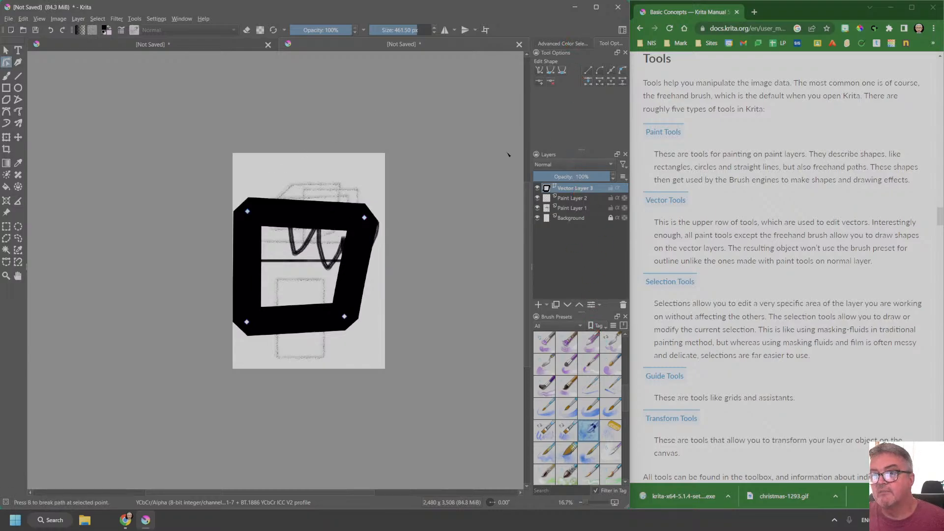
# - Set the brush size to 35.10 px and bend the vector frame's right, bottom and top segments into outward curves
pyautogui.click(389, 30)
pyautogui.moveTo(363, 224)
pyautogui.mouseDown()
pyautogui.moveTo(354, 228)
pyautogui.moveTo(365, 231)
pyautogui.mouseUp()
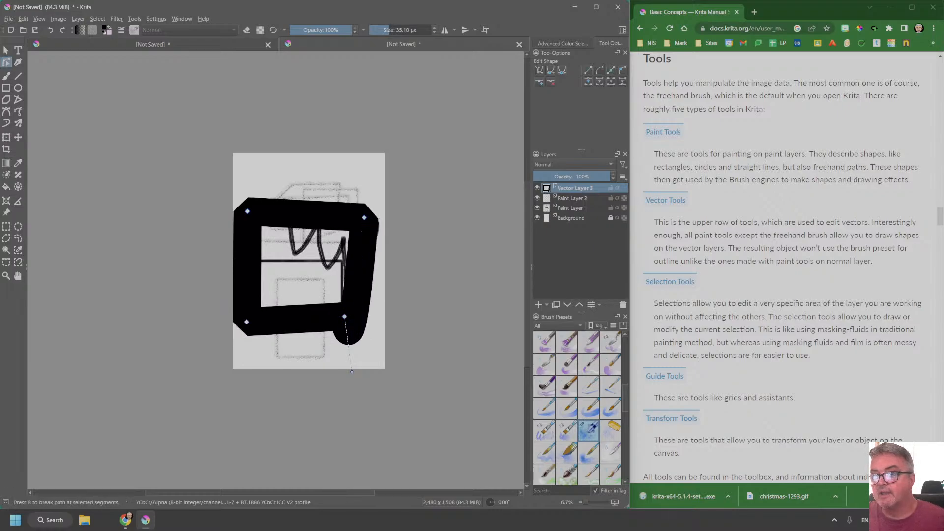
pyautogui.moveTo(304, 323); pyautogui.dragTo(301, 352)
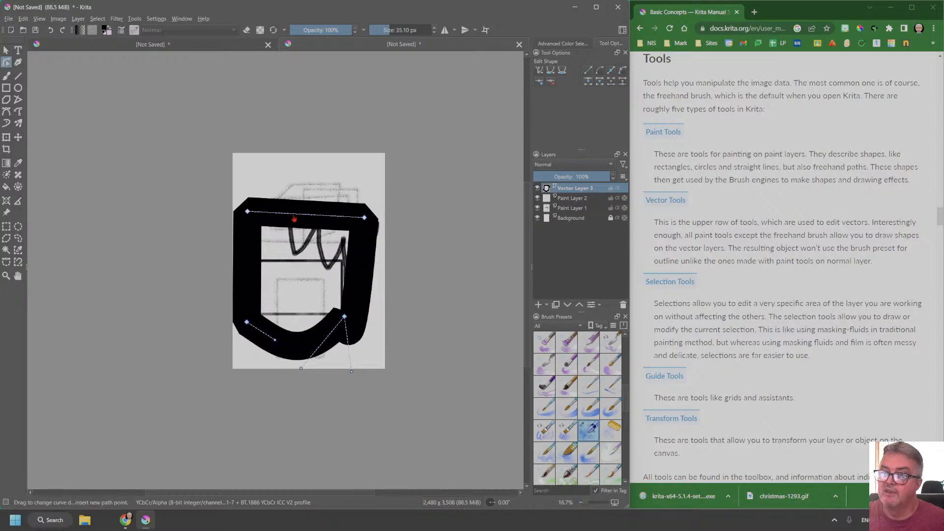
pyautogui.moveTo(292, 217)
pyautogui.mouseDown()
pyautogui.moveTo(296, 179)
pyautogui.moveTo(319, 197)
pyautogui.moveTo(344, 192)
pyautogui.moveTo(348, 173)
pyautogui.mouseUp()
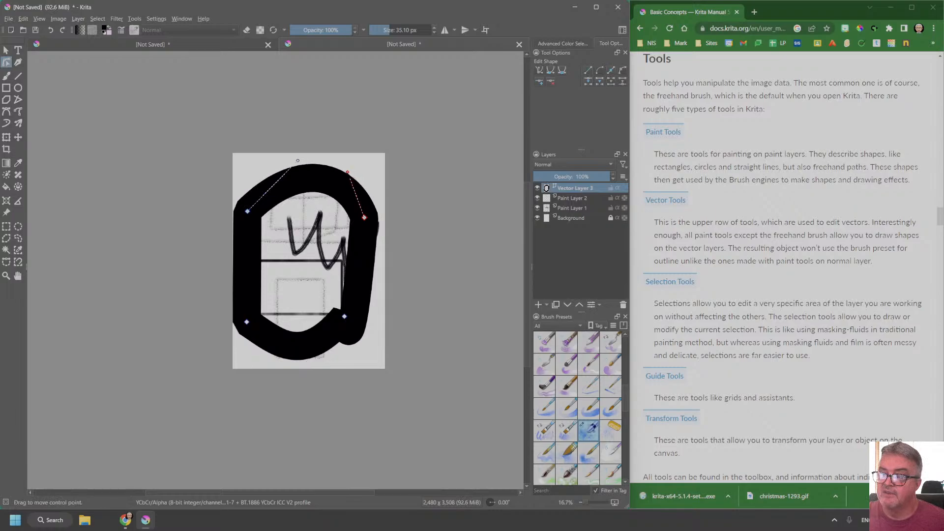
# - Read through the rest of the Basic Concepts manual page, from the tool types and brush engines to Customization
pyautogui.scroll(-5, 793, 374)
pyautogui.scroll(-7, 793, 374)
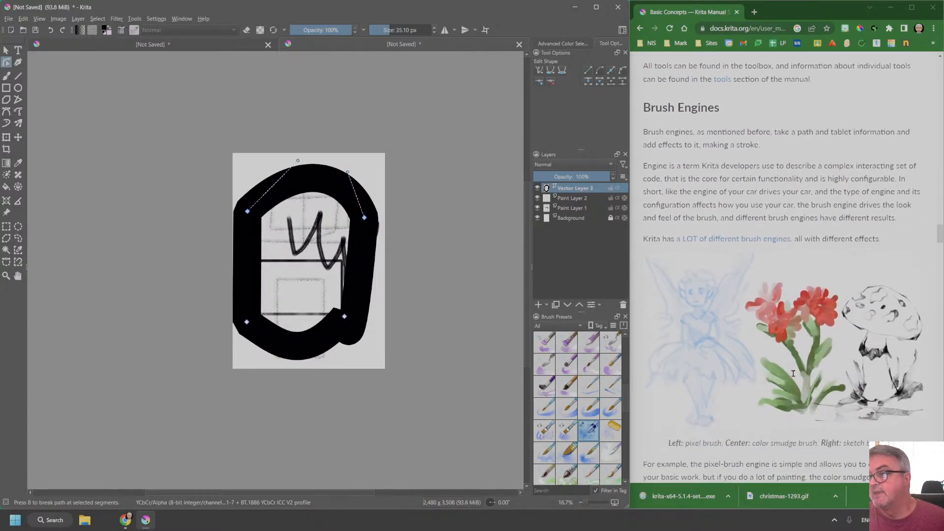
pyautogui.scroll(-15, 796, 375)
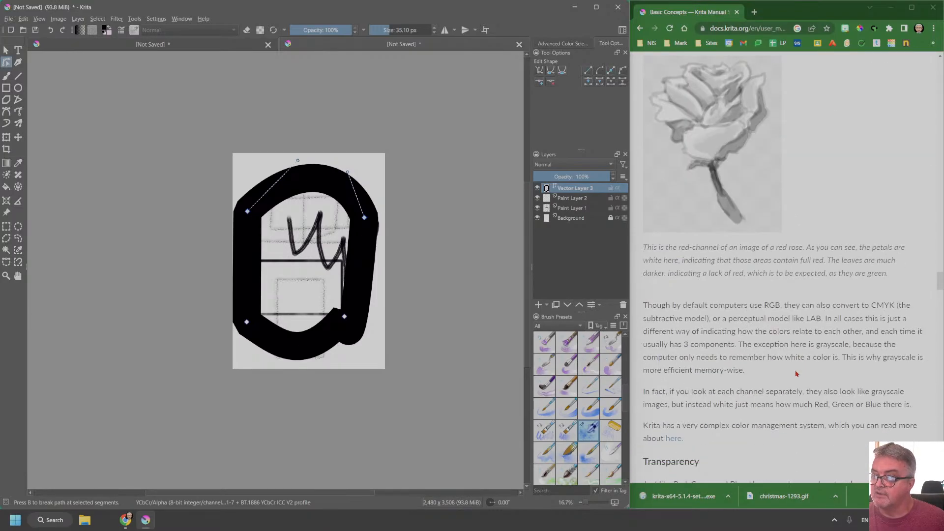
pyautogui.scroll(-15, 796, 374)
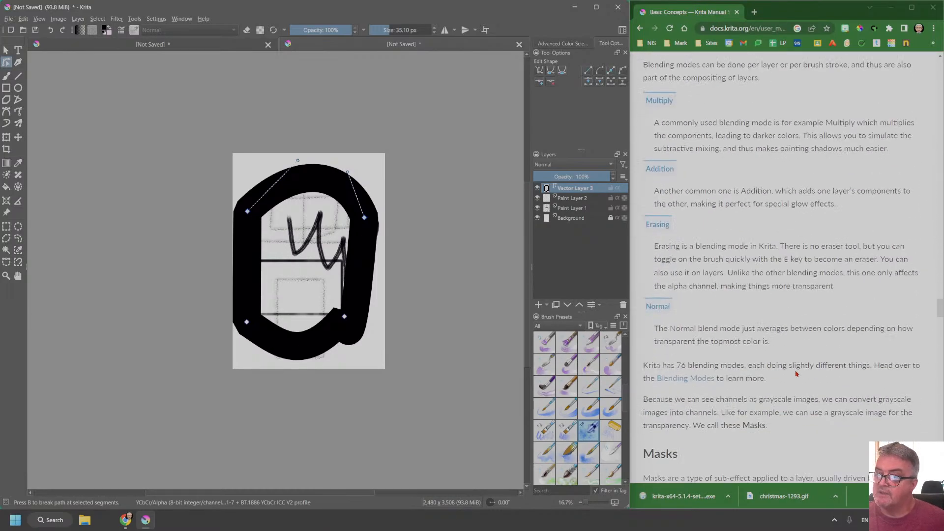
pyautogui.scroll(-15, 796, 374)
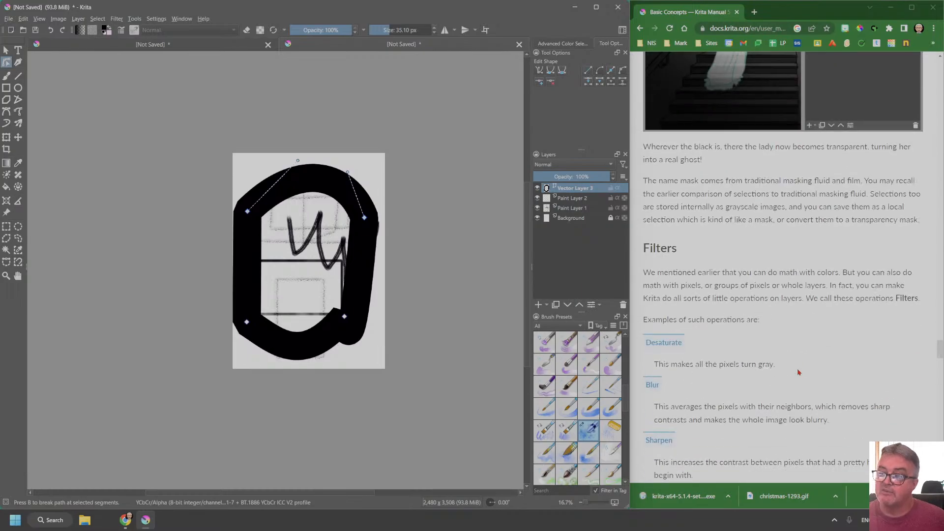
pyautogui.scroll(-15, 799, 372)
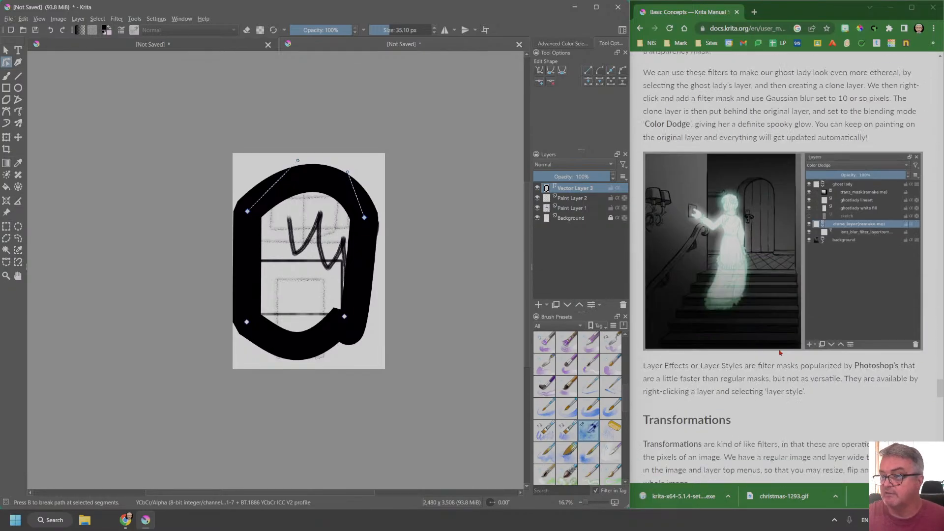
pyautogui.scroll(-15, 780, 352)
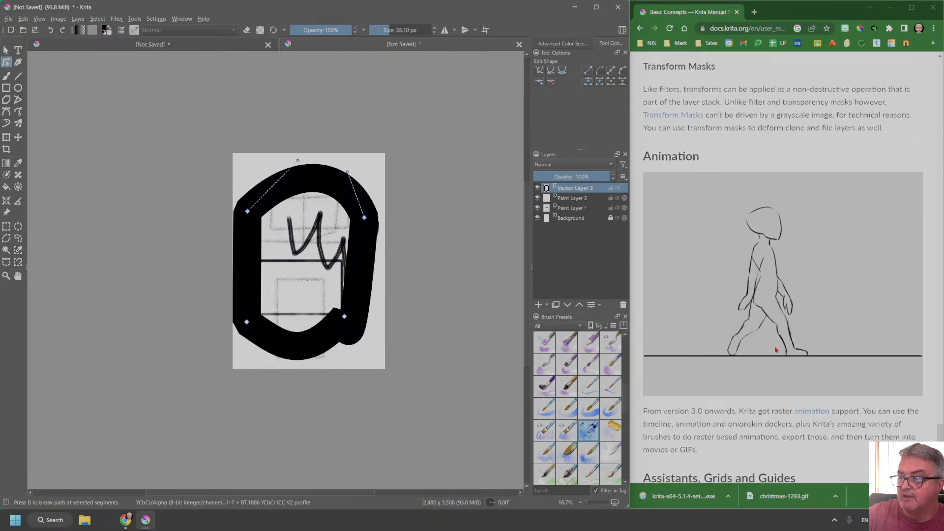
pyautogui.scroll(-12, 776, 350)
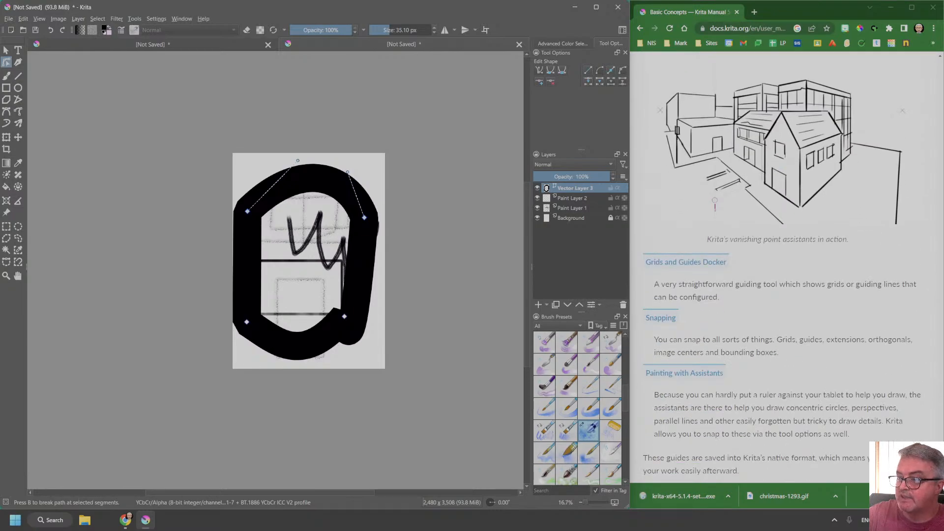
pyautogui.scroll(-5, 715, 203)
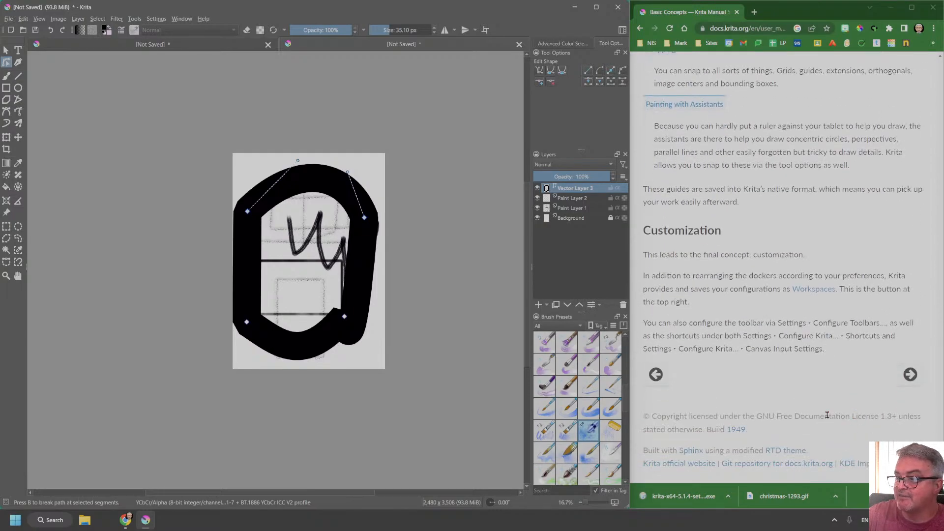
# - Open the manual's following page, Navigation, and read its tour of the Krita interface
pyautogui.click(910, 376)
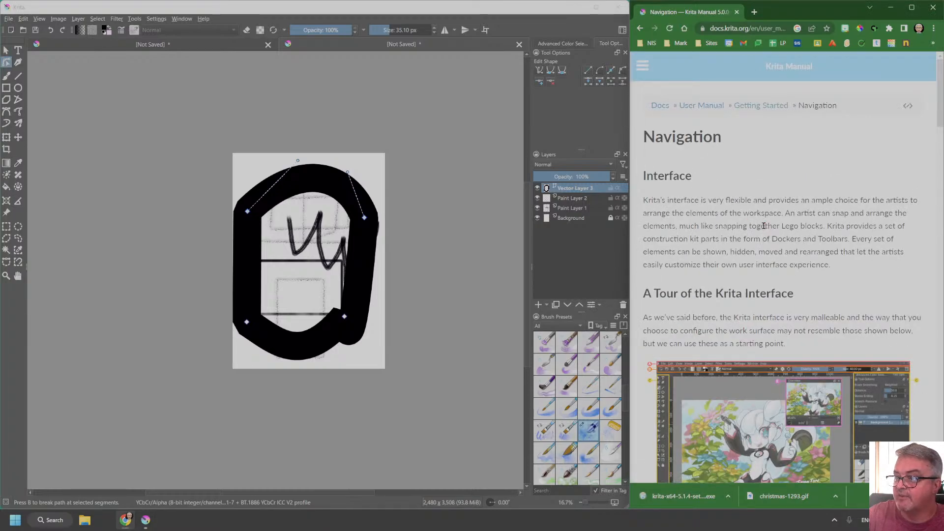
pyautogui.scroll(-4, 755, 237)
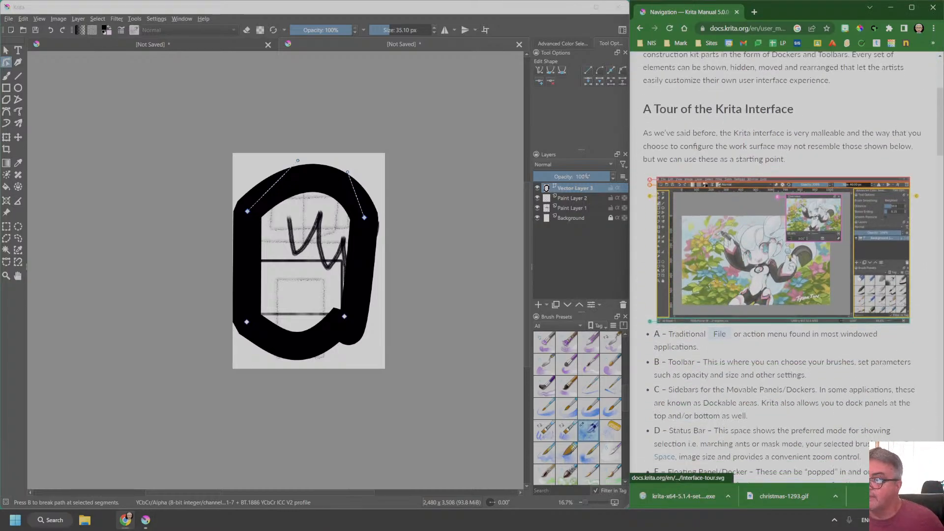
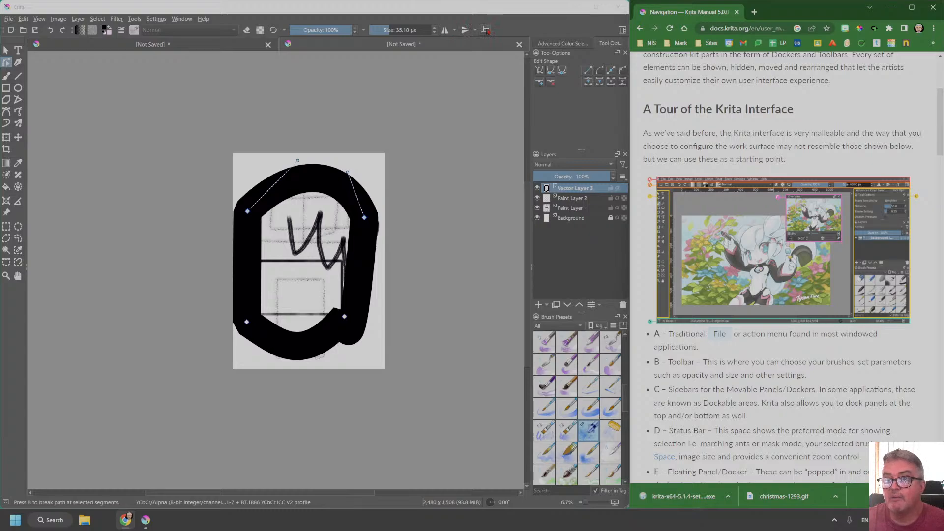
pyautogui.scroll(-2, 773, 373)
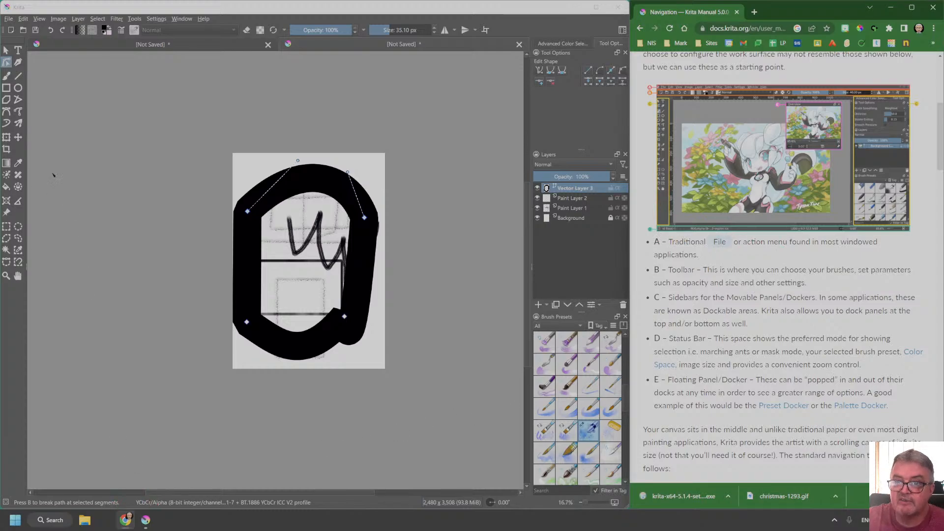
# - Try selecting the Rectangle, Dynamic Brush and Move tools, ending with the Freehand Path tool active
pyautogui.click(6, 87)
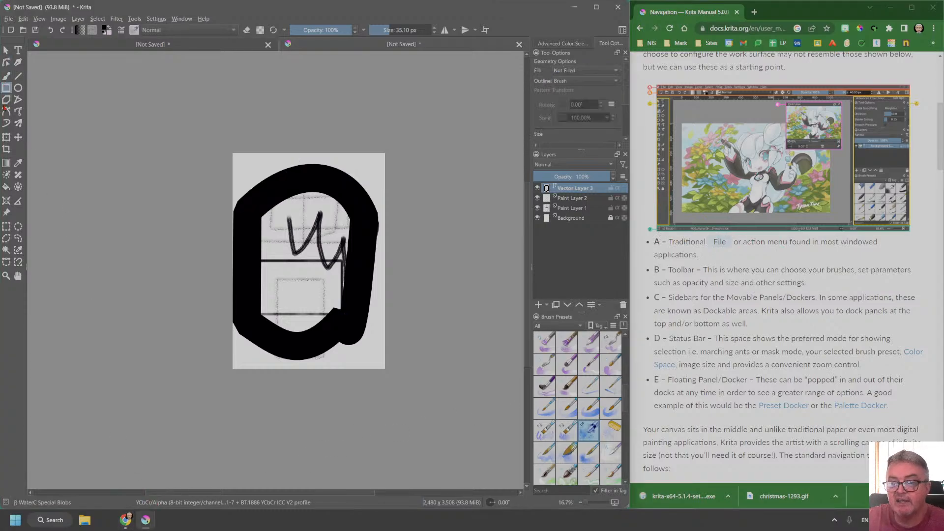
pyautogui.click(6, 124)
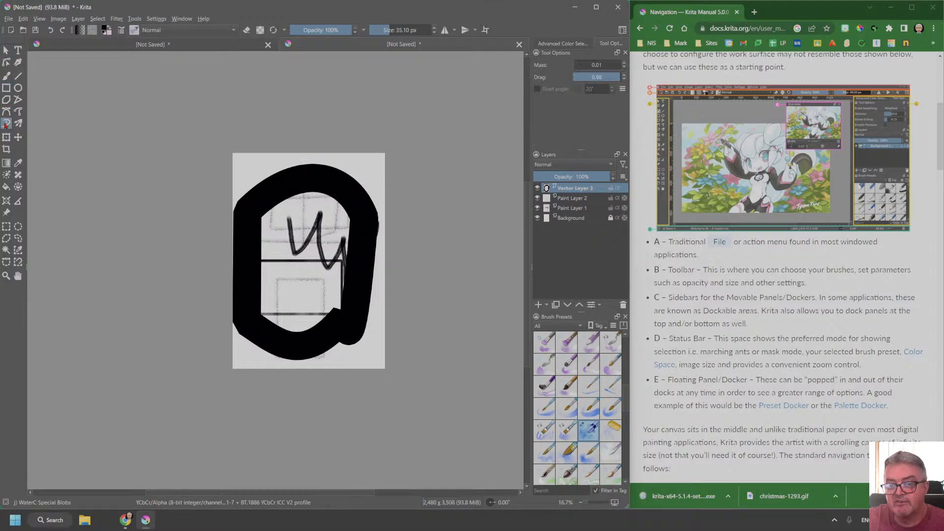
pyautogui.click(18, 137)
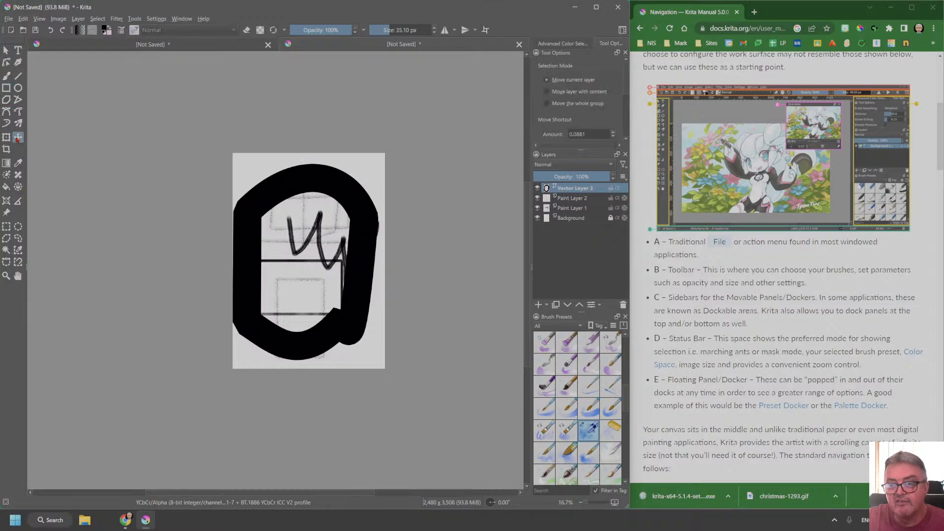
pyautogui.click(18, 113)
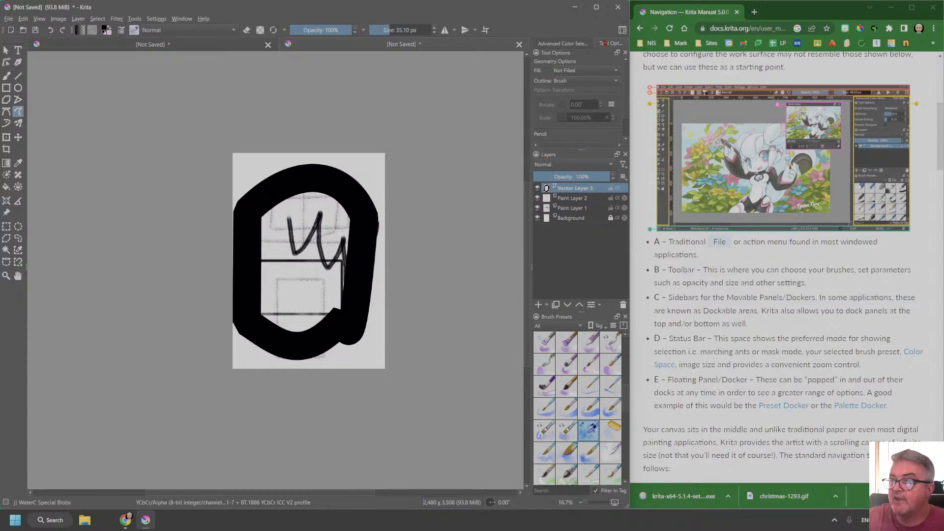
# - Detach the Tool Options and Advanced Color Selector dockers and float the color selector over the canvas area beside the page
pyautogui.moveTo(603, 42); pyautogui.dragTo(566, 144)
pyautogui.click(559, 45)
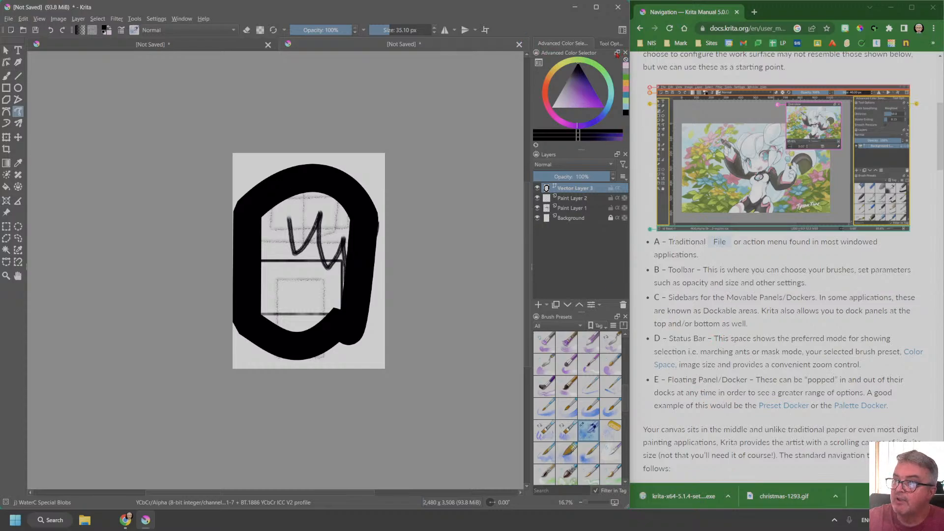
pyautogui.click(618, 53)
pyautogui.click(618, 53)
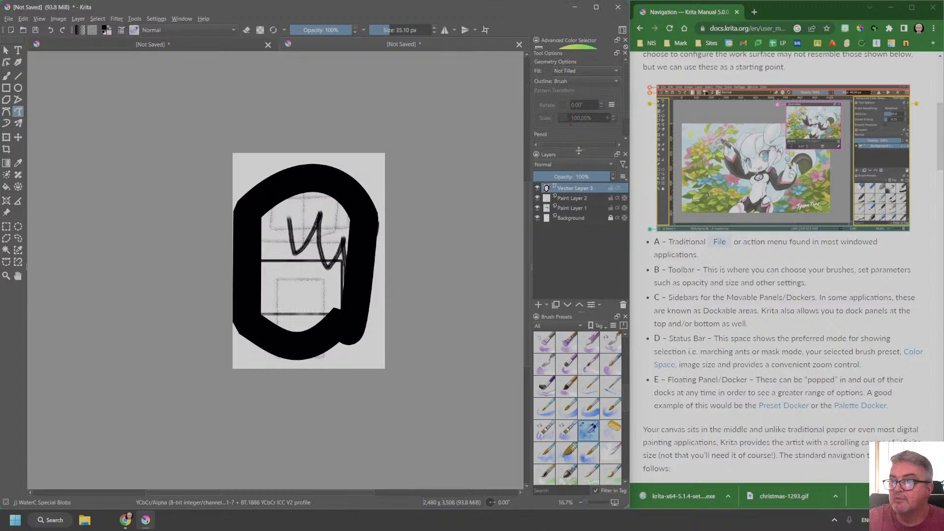
pyautogui.moveTo(581, 150)
pyautogui.mouseDown()
pyautogui.moveTo(604, 323)
pyautogui.moveTo(612, 264)
pyautogui.mouseUp()
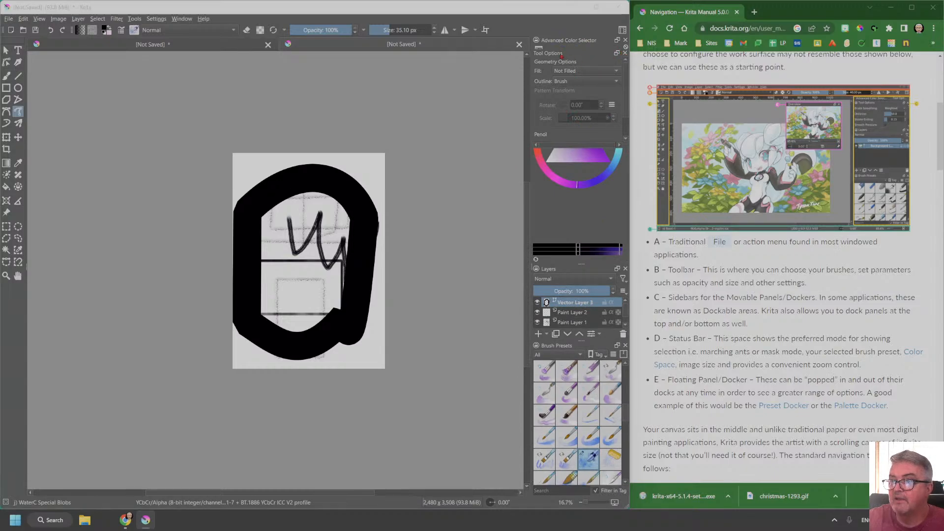
pyautogui.moveTo(610, 43); pyautogui.dragTo(458, 87)
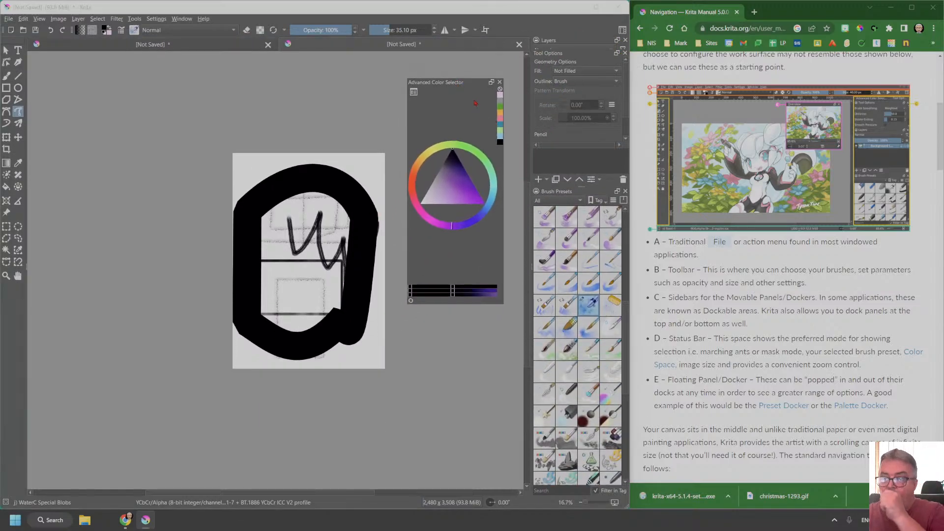
# - Pick a bright green in the floating color selector and draw a dot and a self-crossing freehand path on Vector Layer 3
pyautogui.click(477, 154)
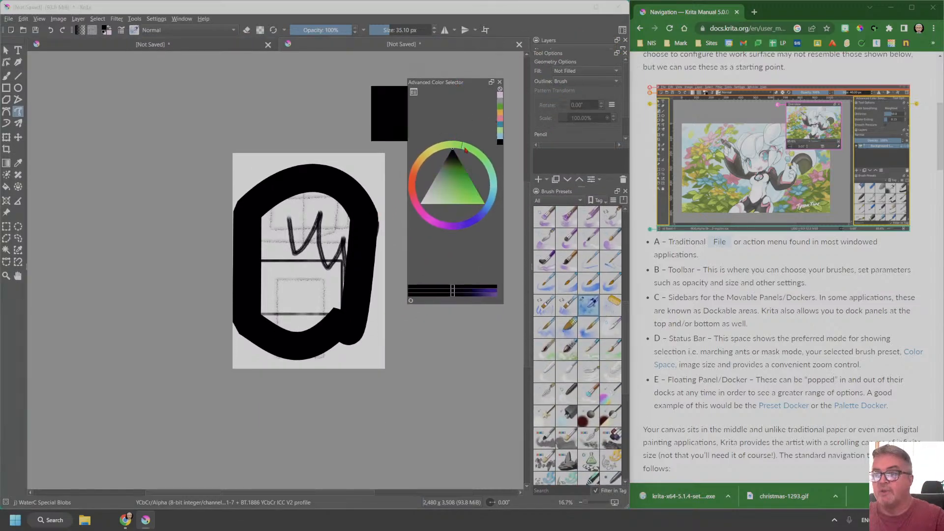
pyautogui.click(468, 187)
pyautogui.click(372, 225)
pyautogui.moveTo(263, 214)
pyautogui.mouseDown()
pyautogui.moveTo(318, 286)
pyautogui.moveTo(310, 292)
pyautogui.moveTo(282, 296)
pyautogui.moveTo(327, 188)
pyautogui.mouseUp()
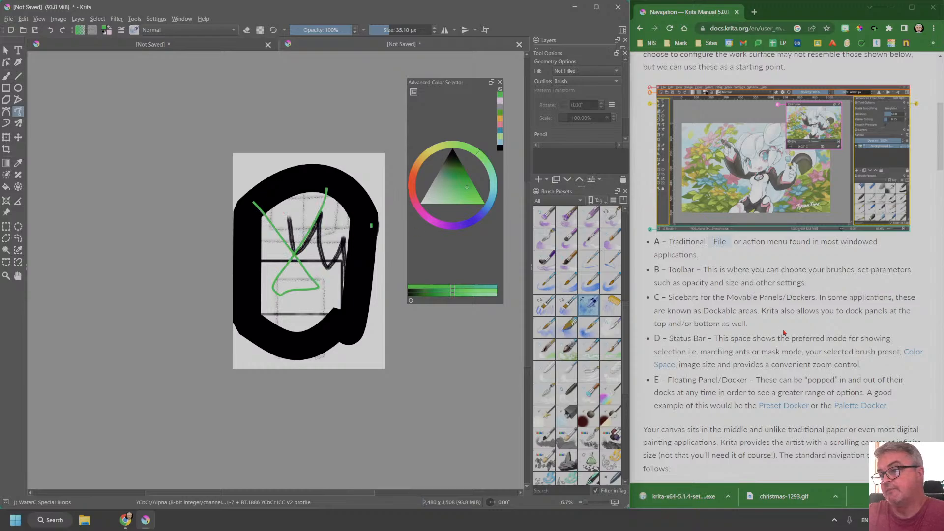
# - Read the manual's Navigating the Canvas section and try panning the canvas and zooming in to 100%
pyautogui.scroll(-7, 784, 333)
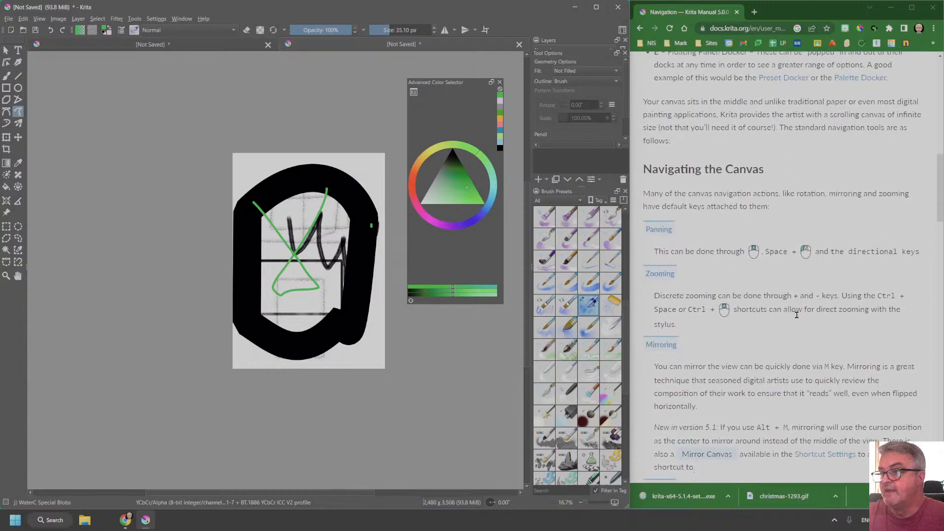
pyautogui.scroll(-2, 797, 315)
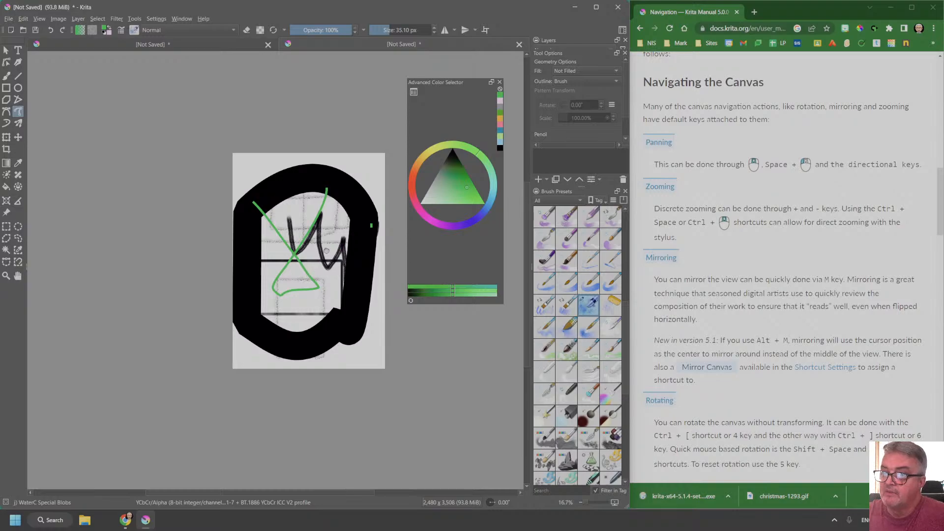
pyautogui.moveTo(326, 251); pyautogui.dragTo(356, 210)
pyautogui.scroll(5, 279, 227)
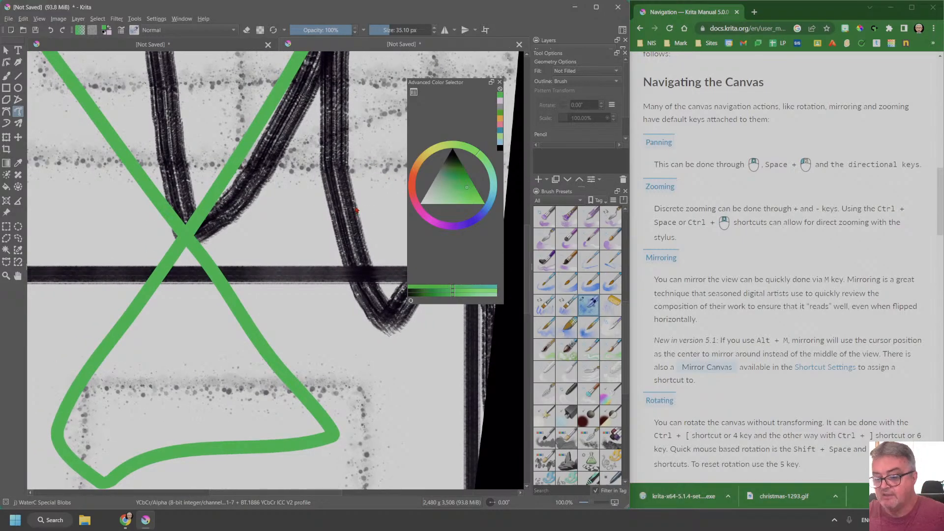
# - Place a small green dot beside the path's crossing and try discrete zooming, in to 200% and out to 33.3%
pyautogui.click(253, 250)
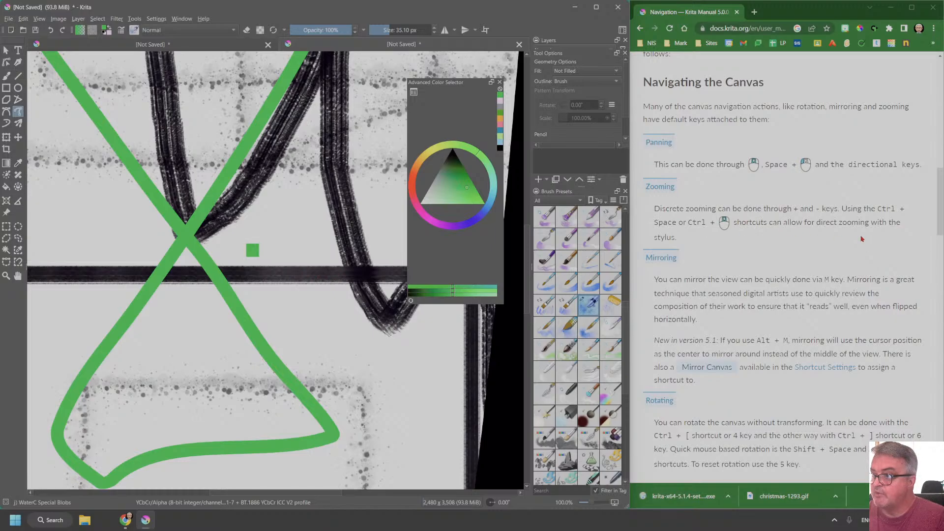
pyautogui.press('+')
pyautogui.press('-')
pyautogui.press('-')
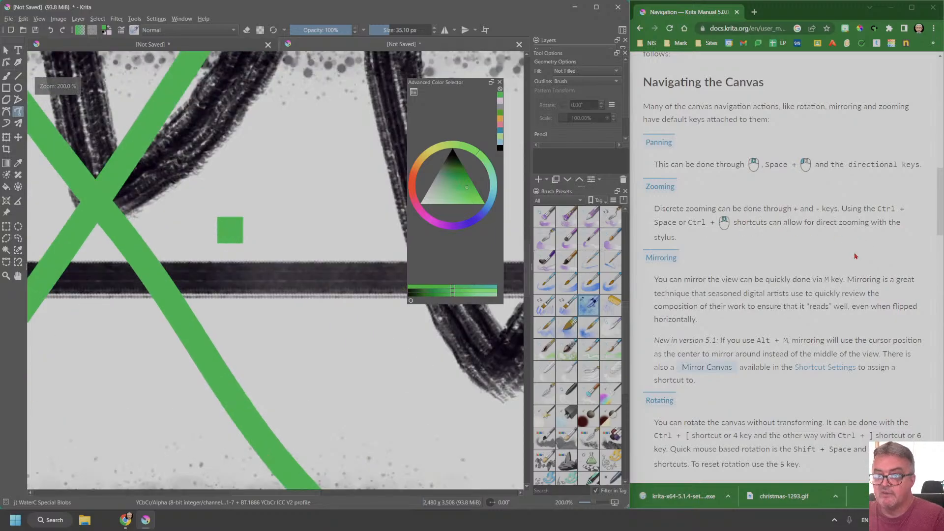
pyautogui.press('-')
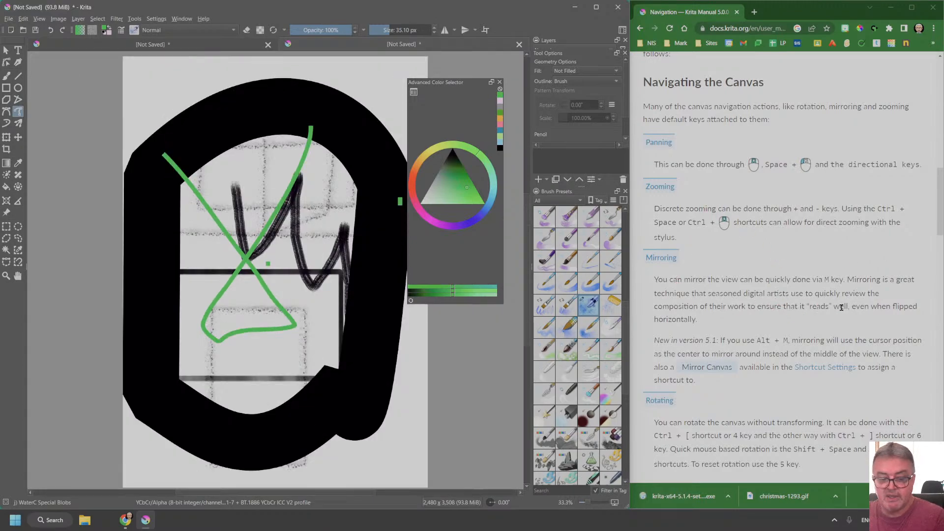
# - Toggle horizontal mirroring of the canvas view on and off twice
pyautogui.press('m')
pyautogui.press('m')
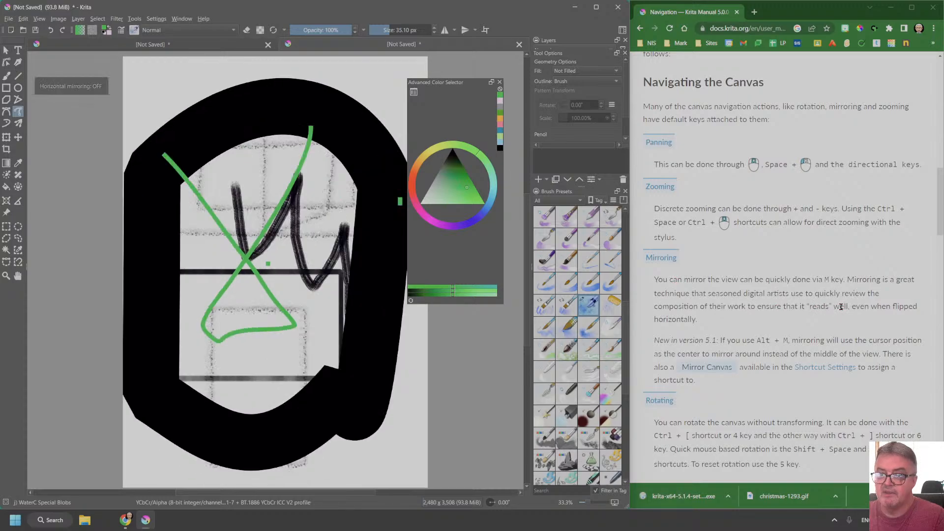
pyautogui.press('m')
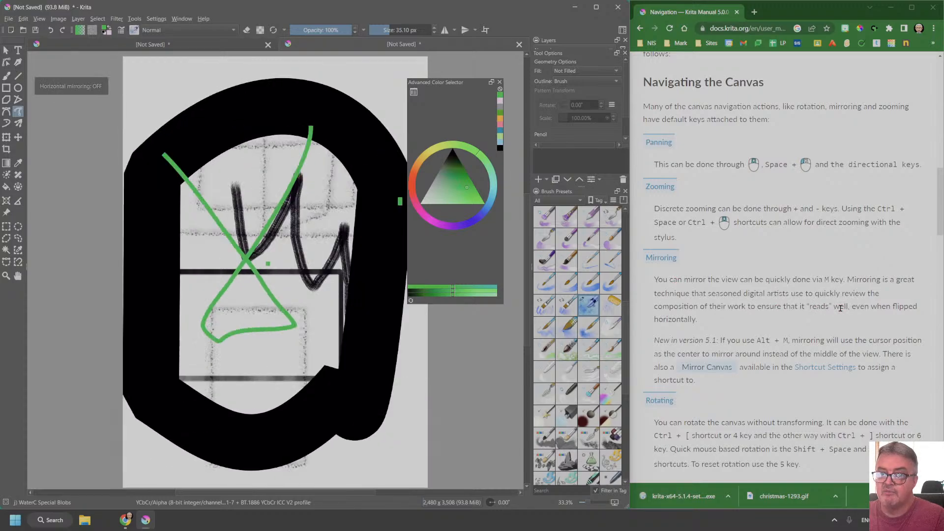
pyautogui.press('m')
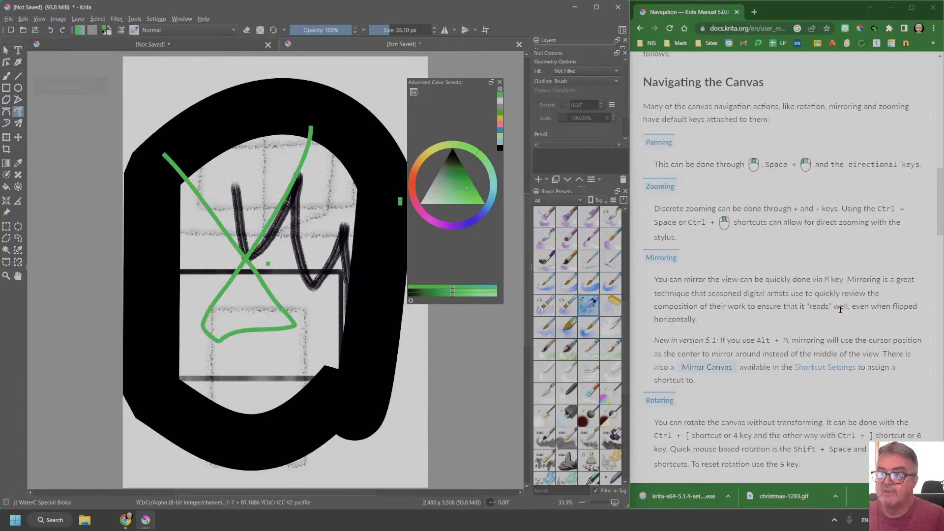
# - Consult the manual's Rotating entry and rotate the canvas view counter-clockwise in steps to -300°
pyautogui.scroll(-3, 848, 294)
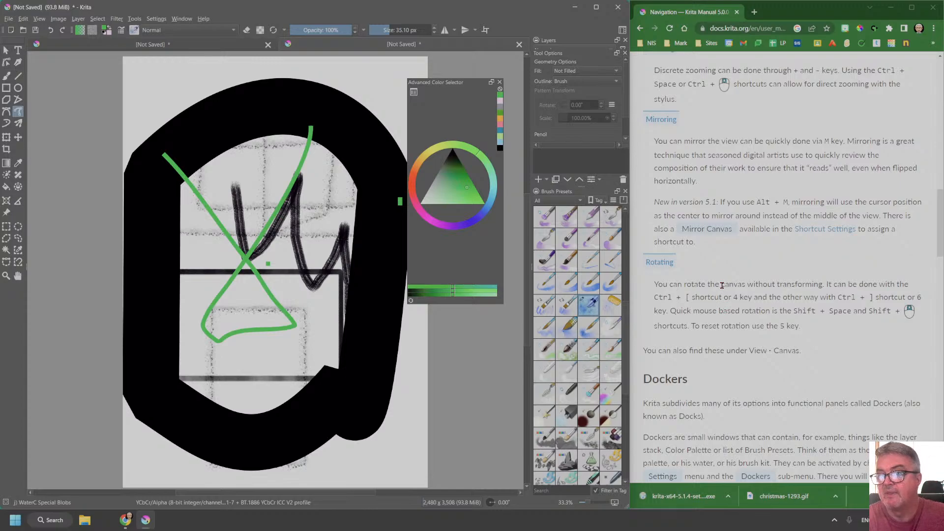
pyautogui.press('4')
pyautogui.press('4')
pyautogui.press('4')
pyautogui.press('4')
pyautogui.press('4')
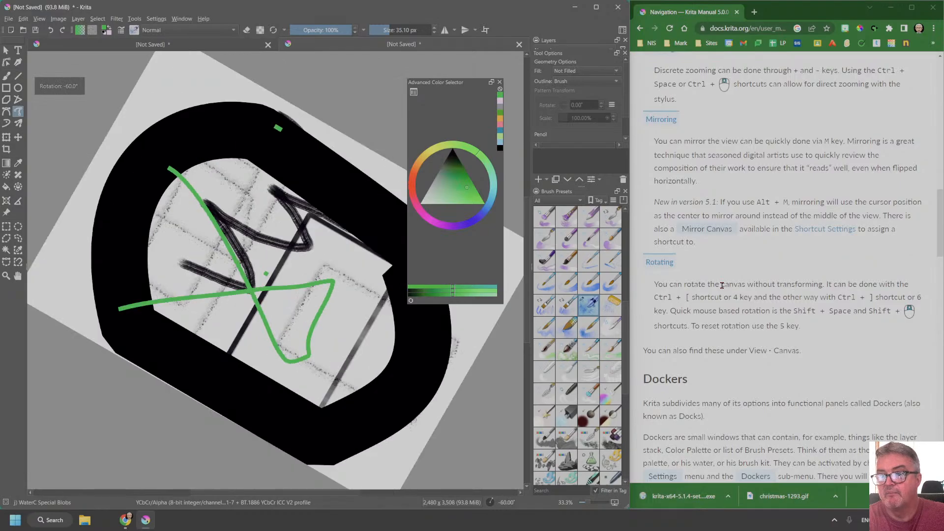
pyautogui.press('4')
pyautogui.press('4')
pyautogui.press('4')
pyautogui.press('4')
pyautogui.press('4')
pyautogui.press('4')
pyautogui.press('4')
pyautogui.press('4')
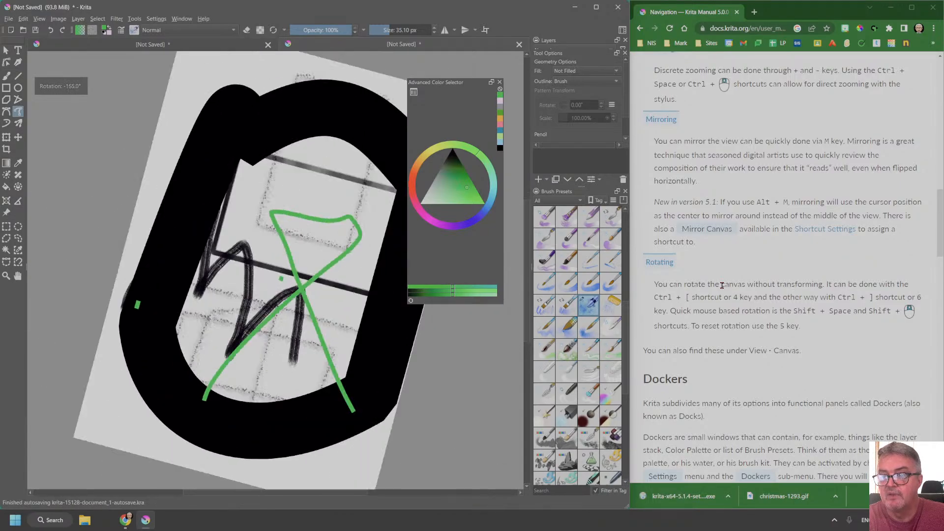
pyautogui.press('4')
pyautogui.press('4')
pyautogui.press('4')
pyautogui.press('4')
pyautogui.press('4')
pyautogui.press('4')
pyautogui.press('4')
pyautogui.press('4')
pyautogui.press('4')
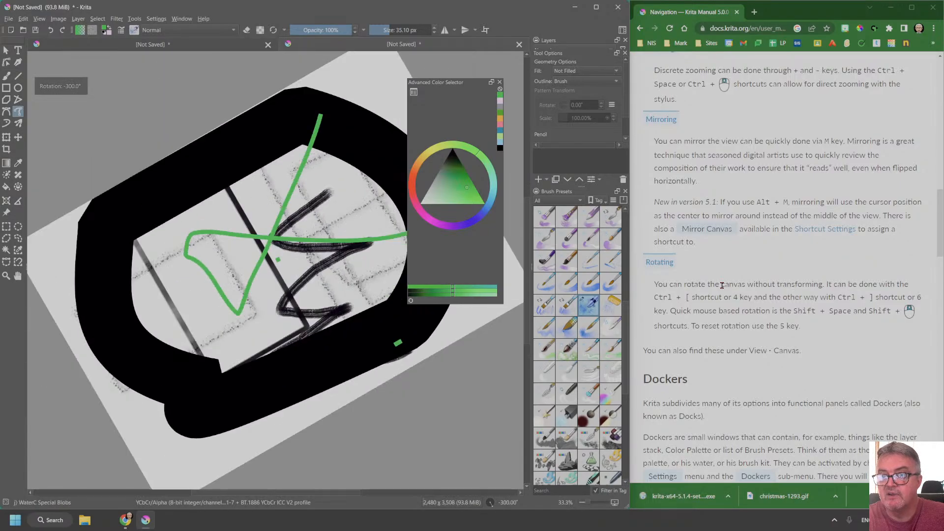
# - Rotate the canvas view further counter-clockwise until it is upright at 0°
pyautogui.press('4')
pyautogui.press('4')
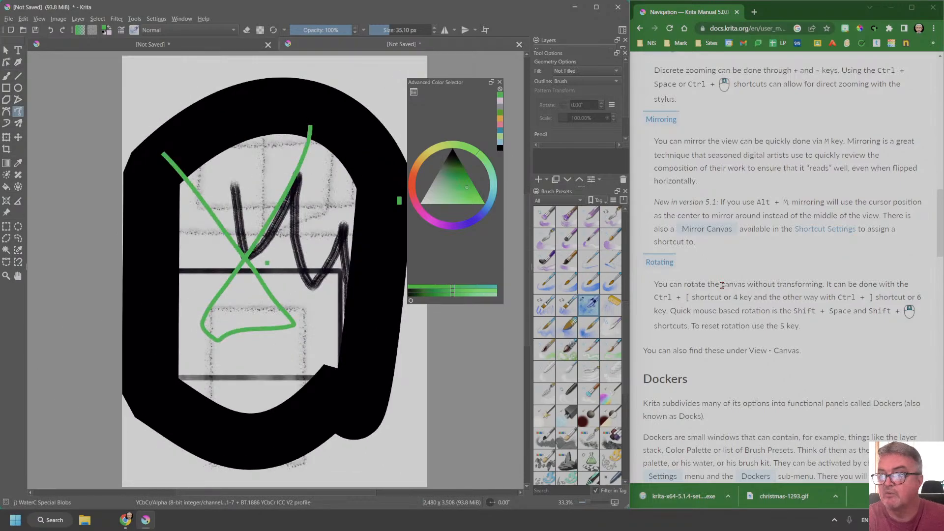
# - Dock the floating Advanced Color Selector again, then undock Tool Options and redock it as a tab beside the color selector
pyautogui.scroll(-6, 722, 285)
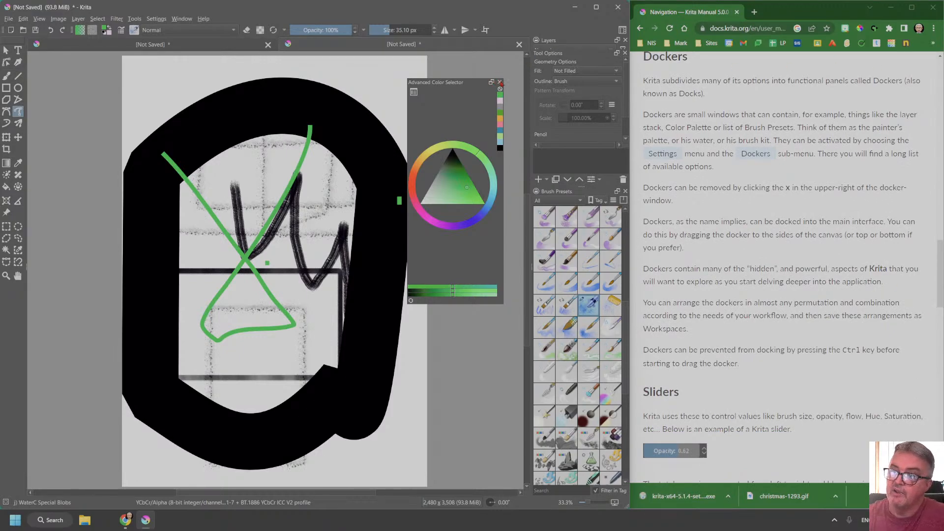
pyautogui.click(491, 82)
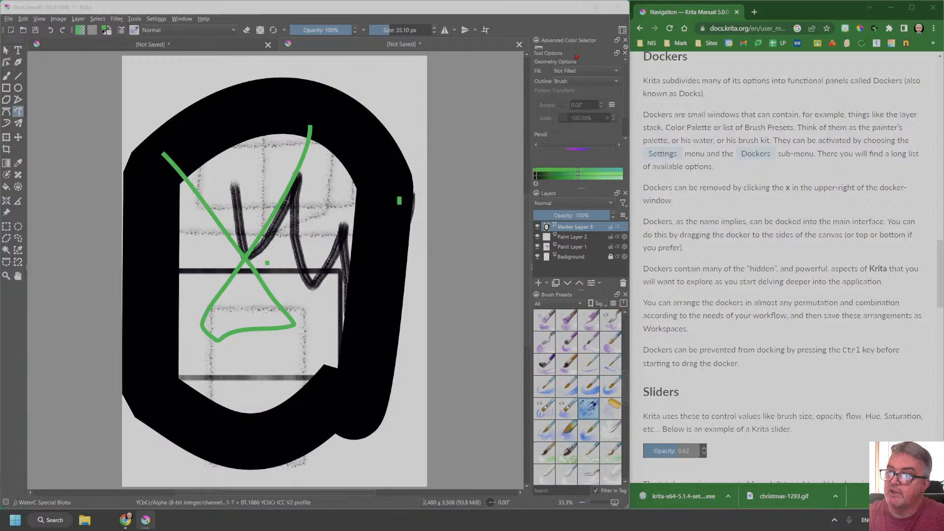
pyautogui.moveTo(578, 52); pyautogui.dragTo(442, 82)
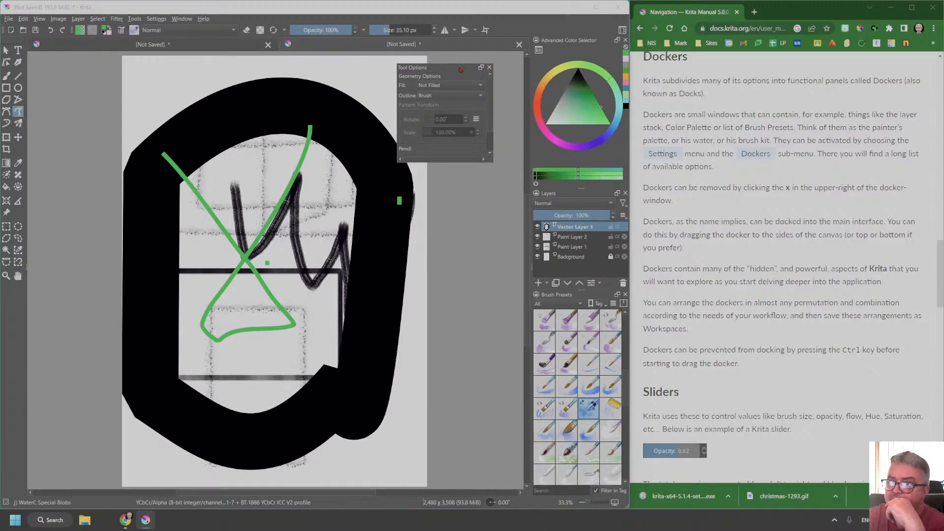
pyautogui.click(481, 68)
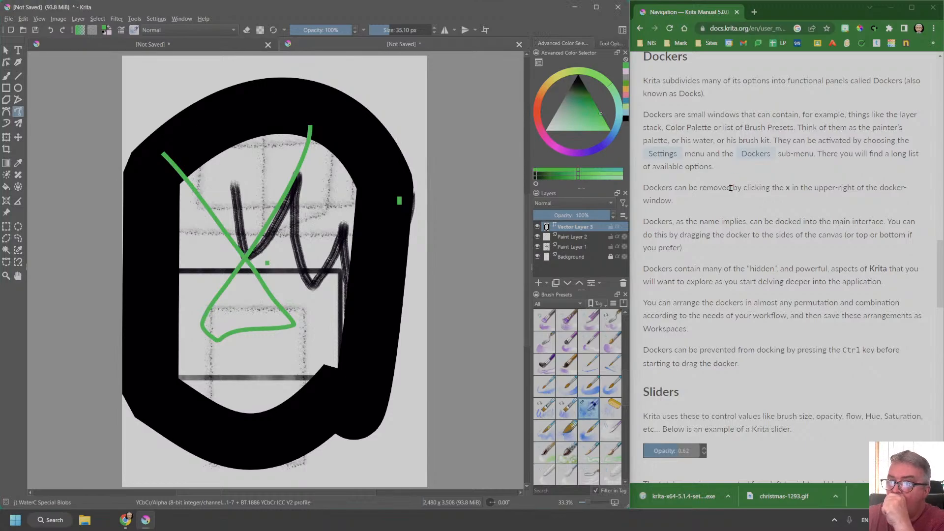
# - Skim the manual's Sliders and Toolbars sections to reach Pop-up Palette, and bring up the pop-up palette on the canvas
pyautogui.scroll(-5, 777, 235)
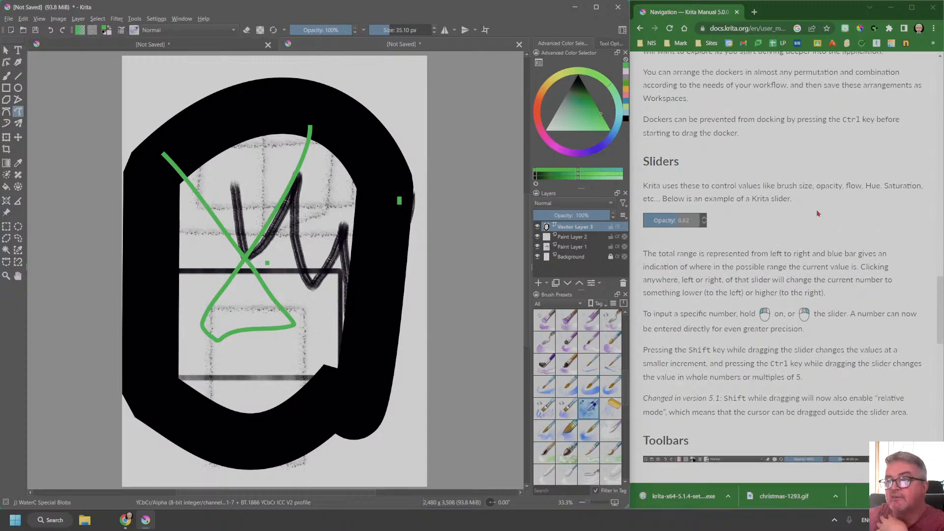
pyautogui.scroll(-10, 818, 213)
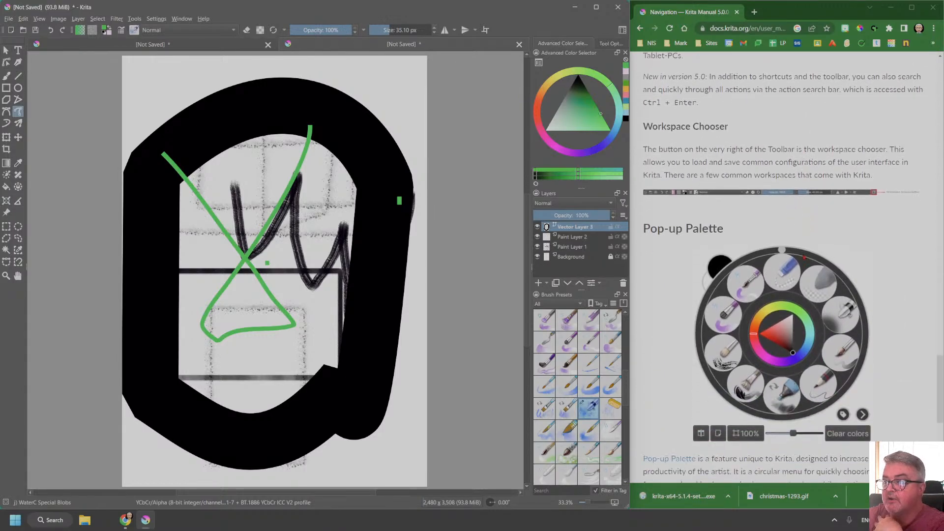
pyautogui.scroll(-2, 831, 209)
pyautogui.scroll(3, 838, 211)
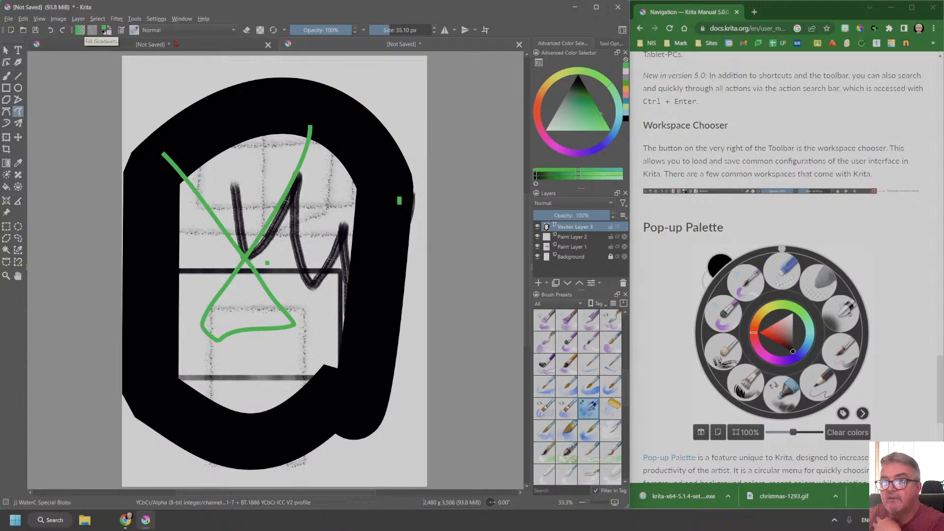
pyautogui.scroll(-3, 746, 182)
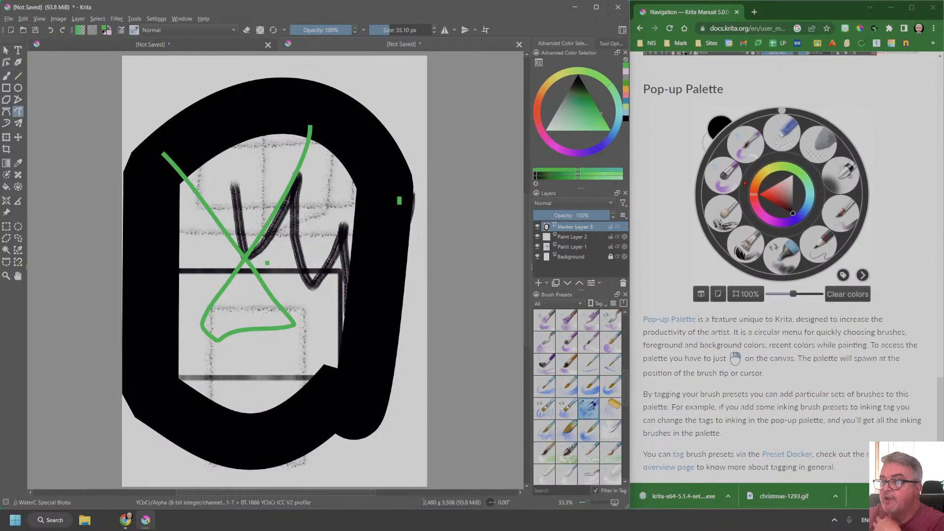
pyautogui.rightClick(286, 203)
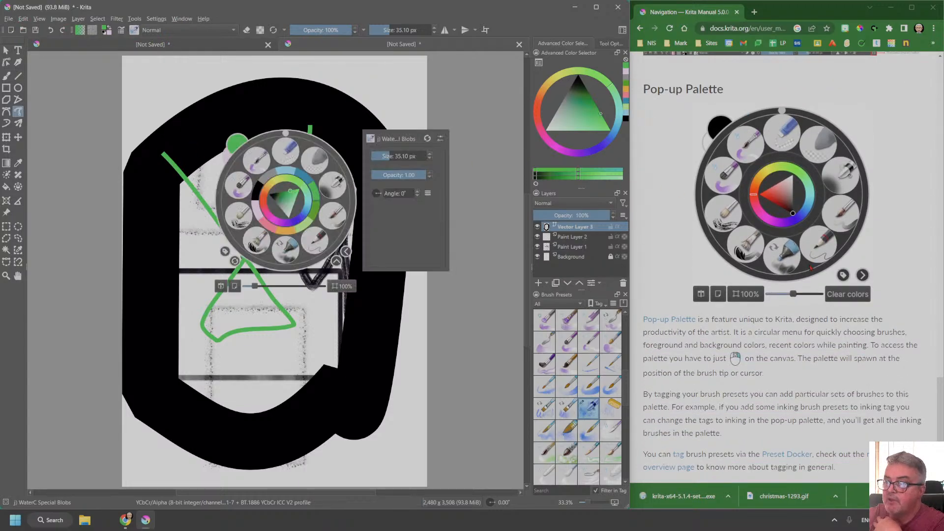
# - Review the manual's Pop-up Palette text and glance back over the Dockers and Sliders sections
pyautogui.scroll(-5, 804, 267)
pyautogui.scroll(6, 804, 267)
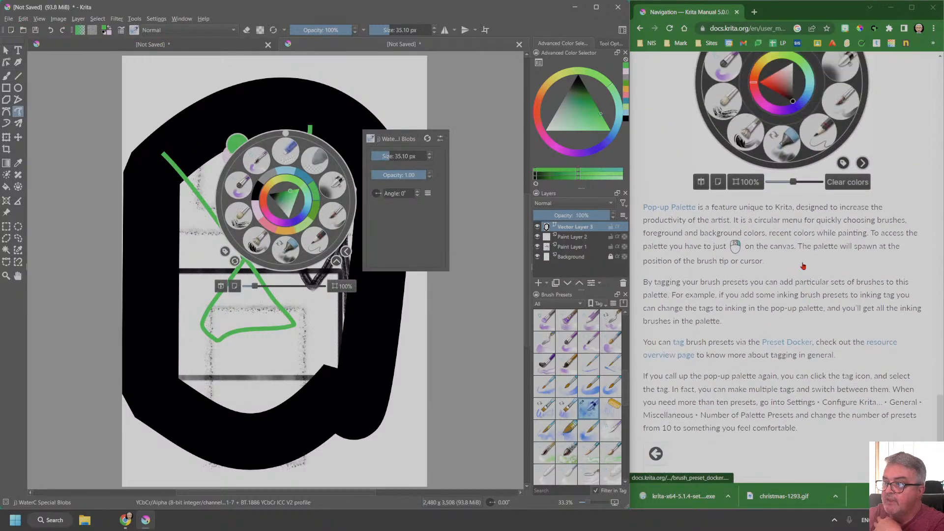
pyautogui.scroll(15, 804, 265)
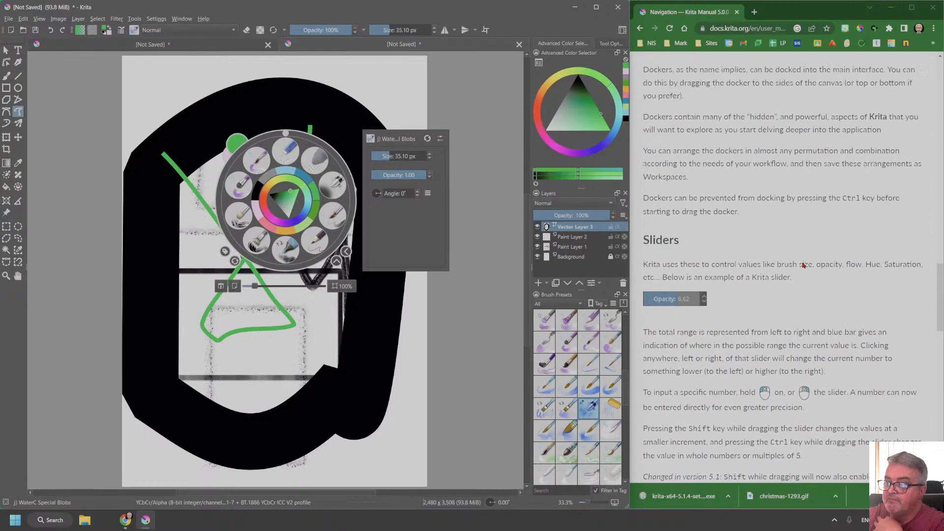
pyautogui.scroll(-15, 804, 265)
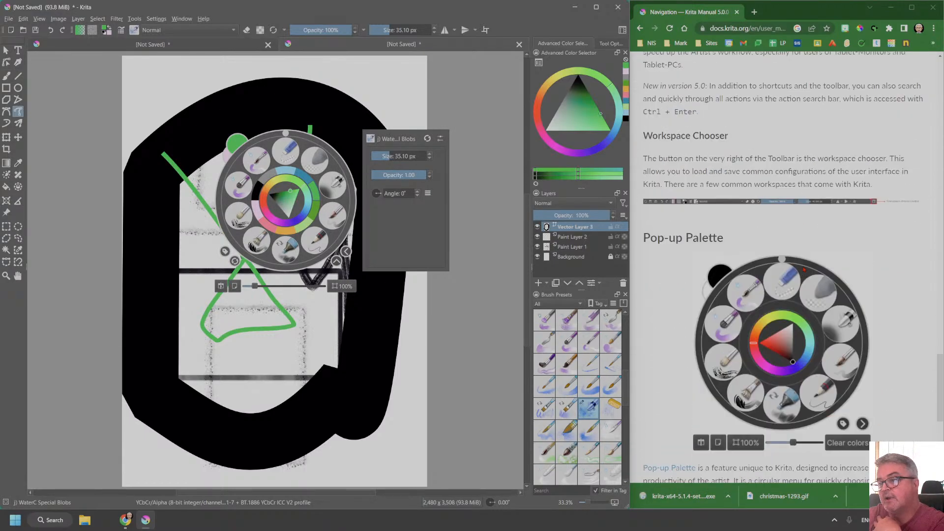
# - Go through the manual's Introduction Coming From Other Software chapter, skimming the Photoshop and Paint Tool SAI guides
pyautogui.click(910, 420)
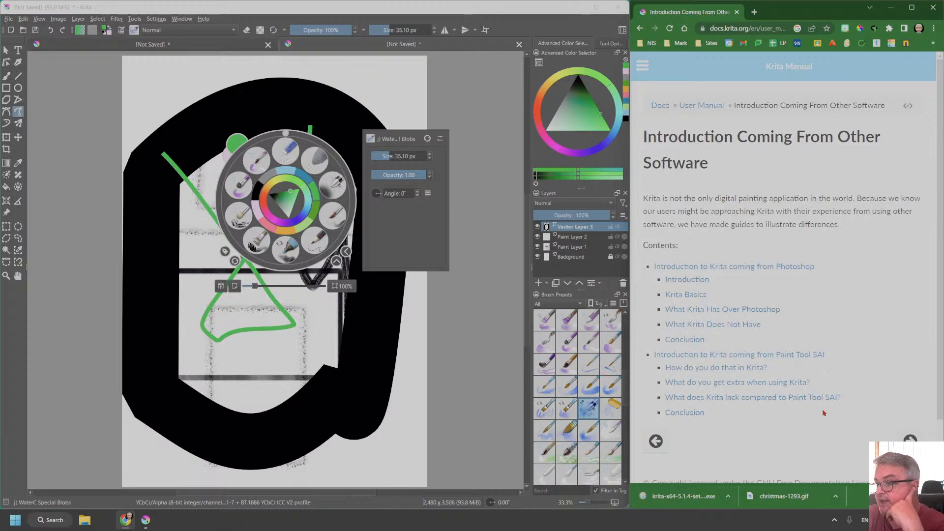
pyautogui.scroll(-2, 892, 366)
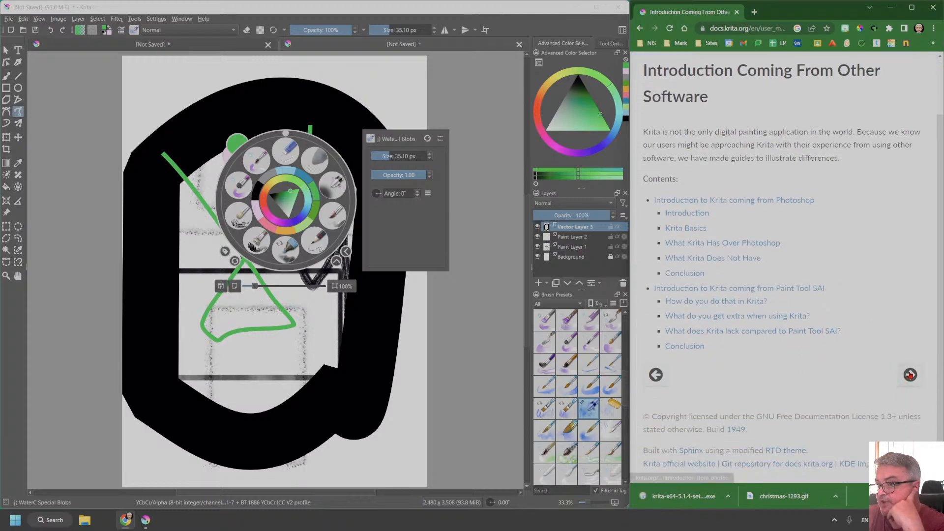
pyautogui.click(911, 375)
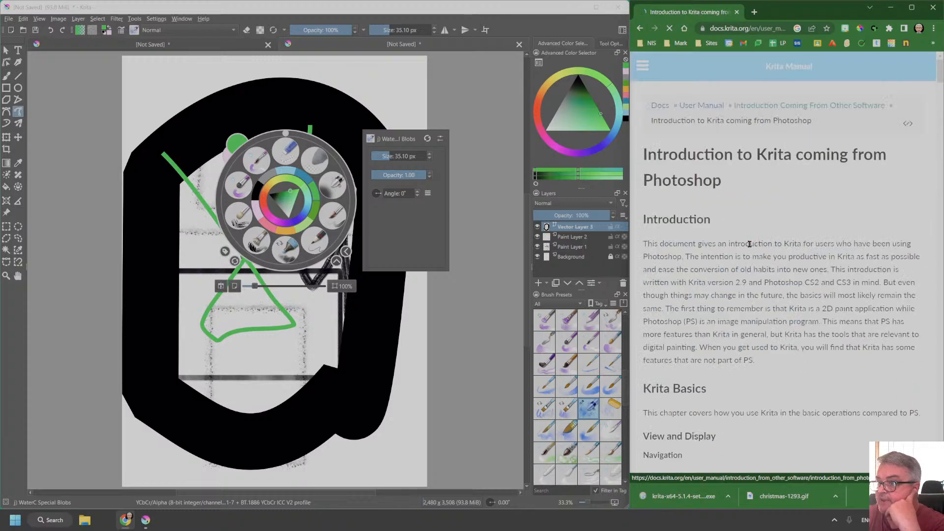
pyautogui.scroll(-5, 796, 245)
pyautogui.scroll(-15, 797, 247)
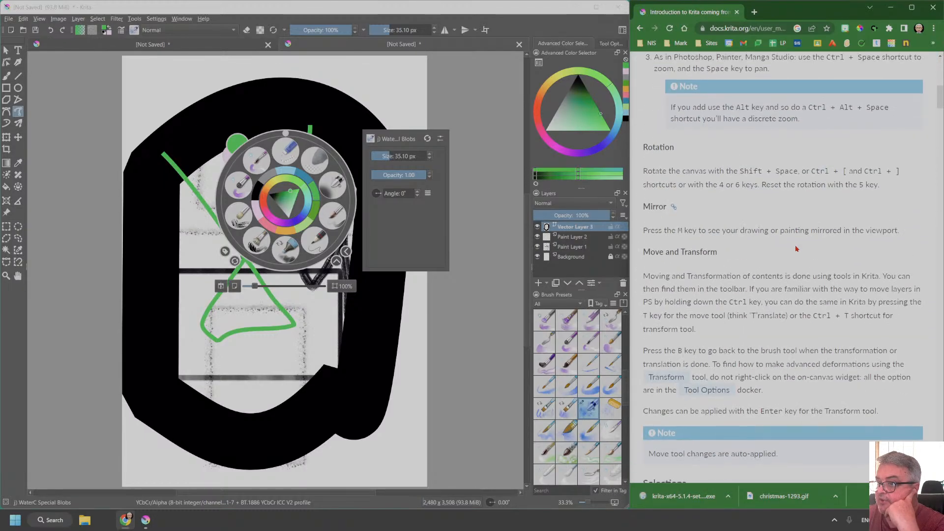
pyautogui.scroll(-20, 913, 397)
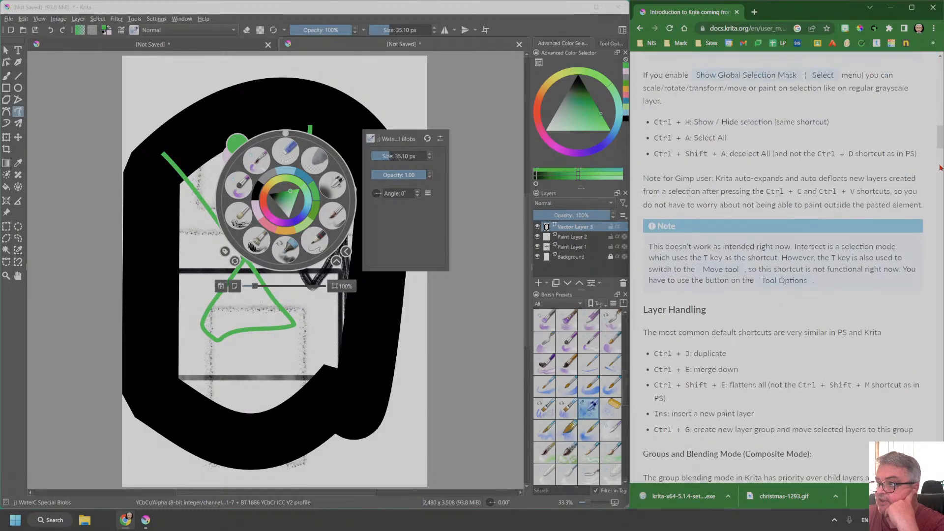
pyautogui.scroll(-10, 790, 261)
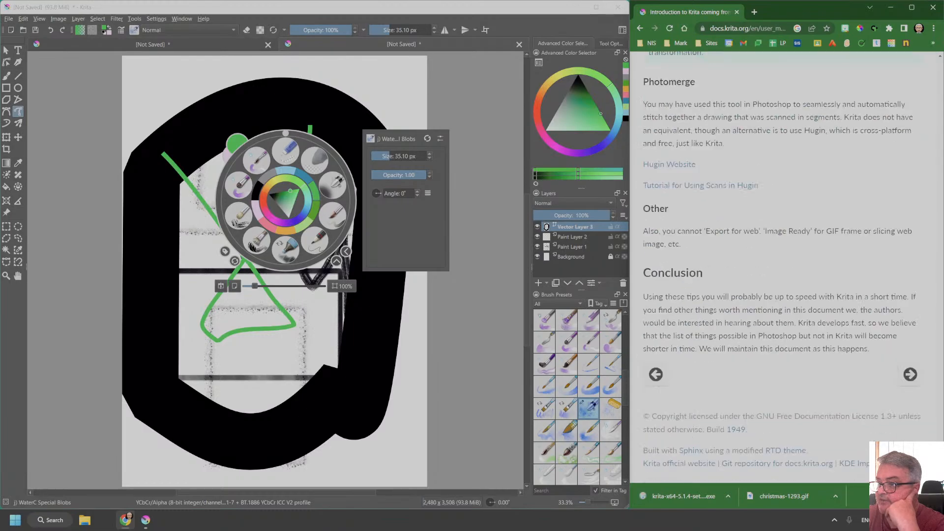
pyautogui.click(911, 375)
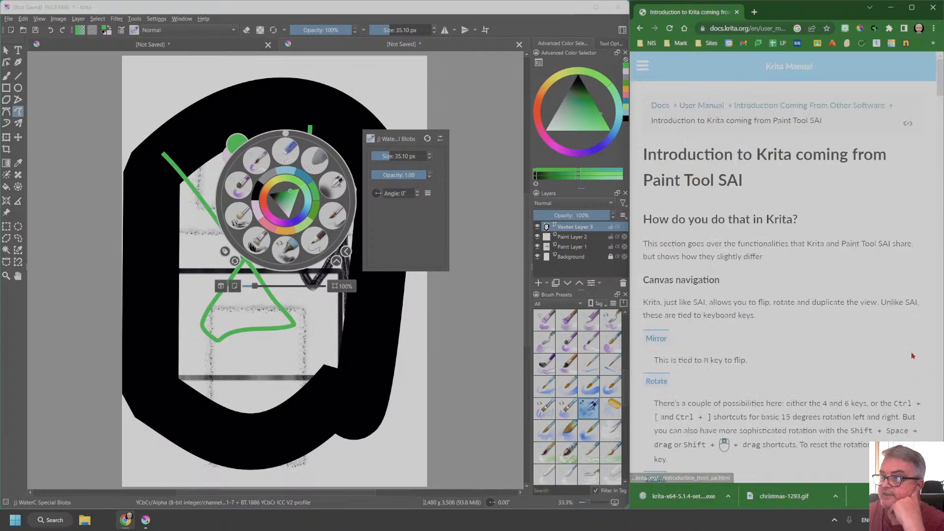
pyautogui.scroll(-20, 931, 236)
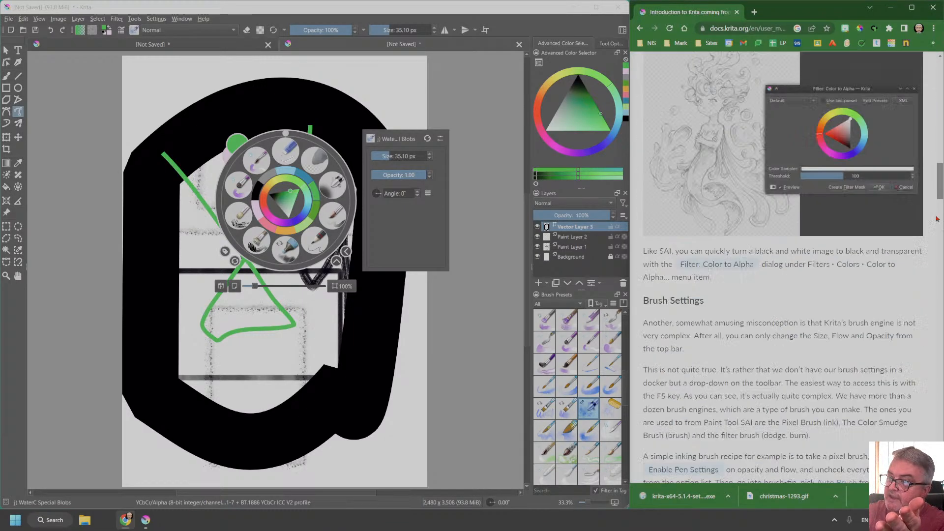
# - Read the manual's Drawing Tablets page, covering tablet types, drivers, pressure sensitivity and known tablet problems
pyautogui.click(911, 375)
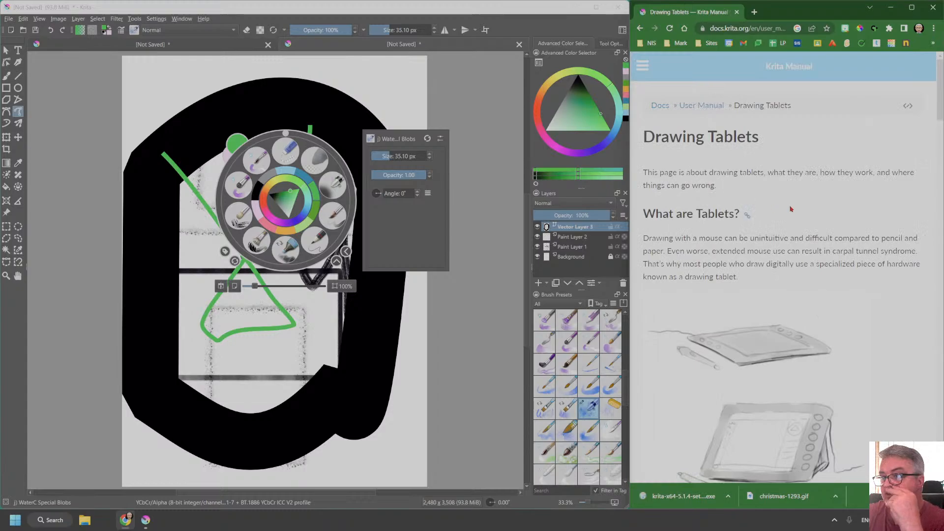
pyautogui.scroll(-8, 791, 209)
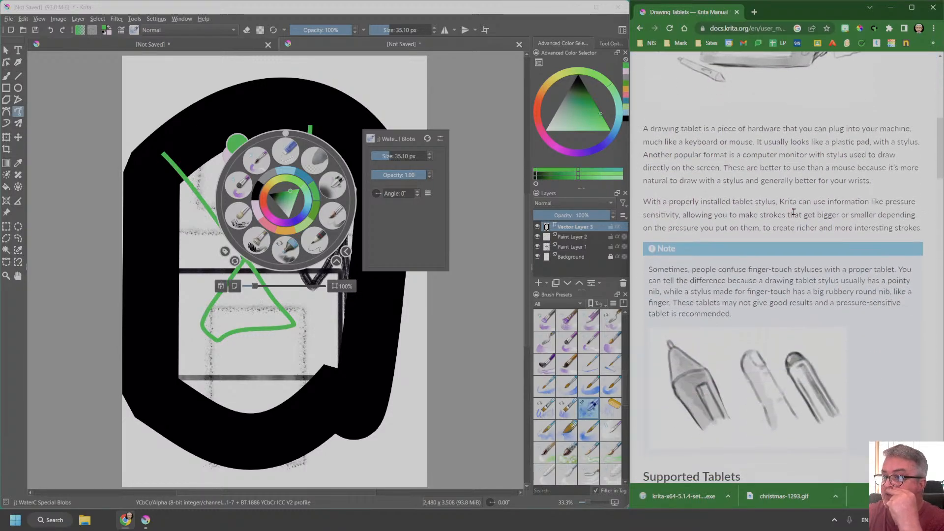
pyautogui.scroll(5, 795, 217)
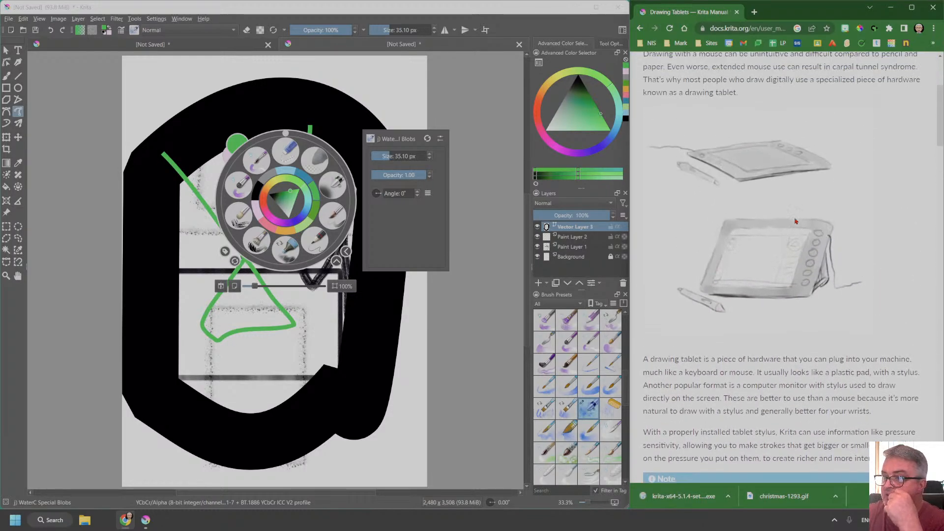
pyautogui.scroll(-1, 796, 221)
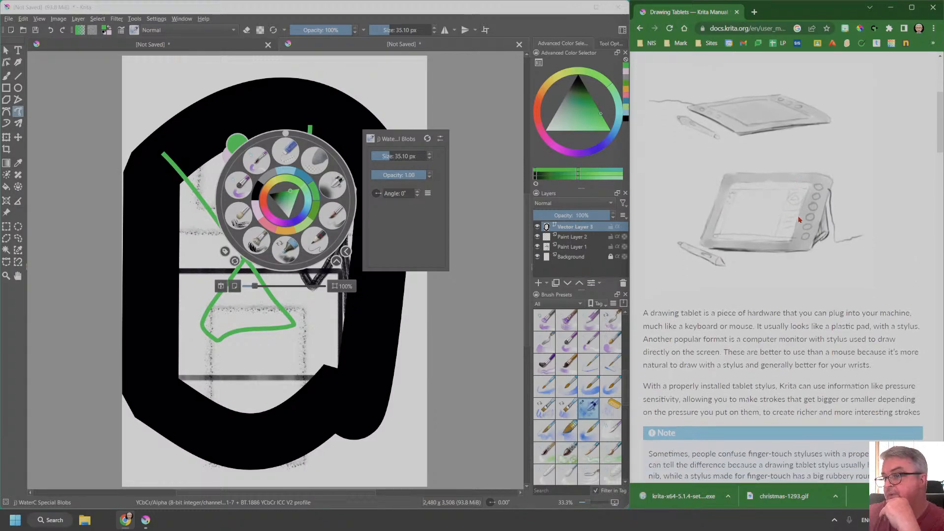
pyautogui.scroll(-13, 799, 218)
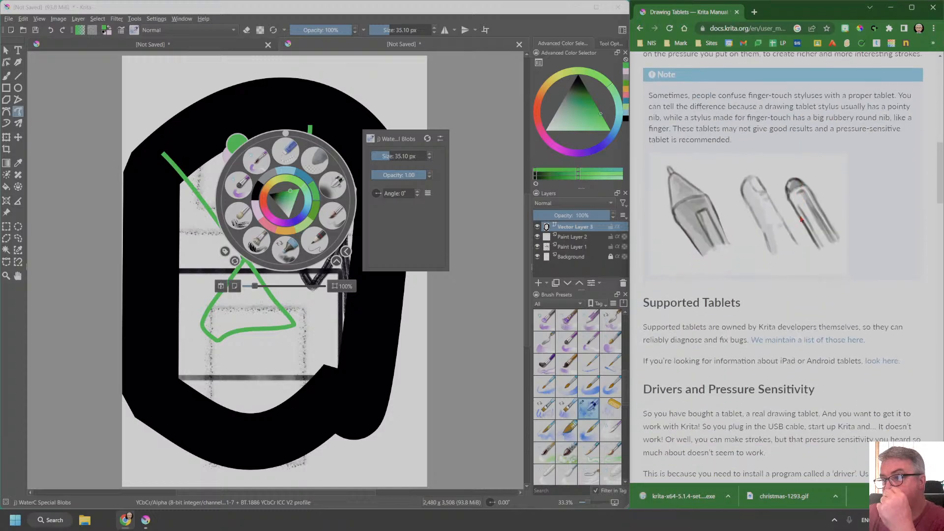
pyautogui.scroll(-8, 801, 217)
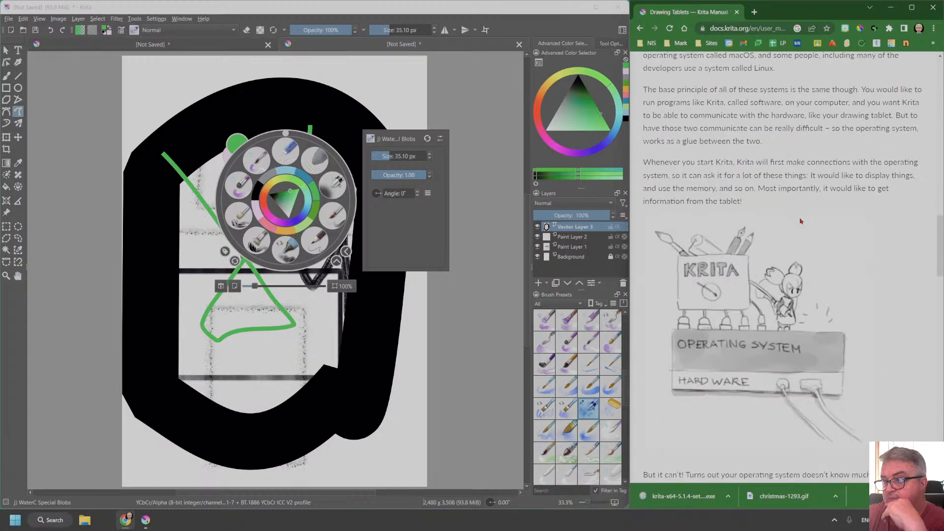
pyautogui.scroll(-14, 801, 222)
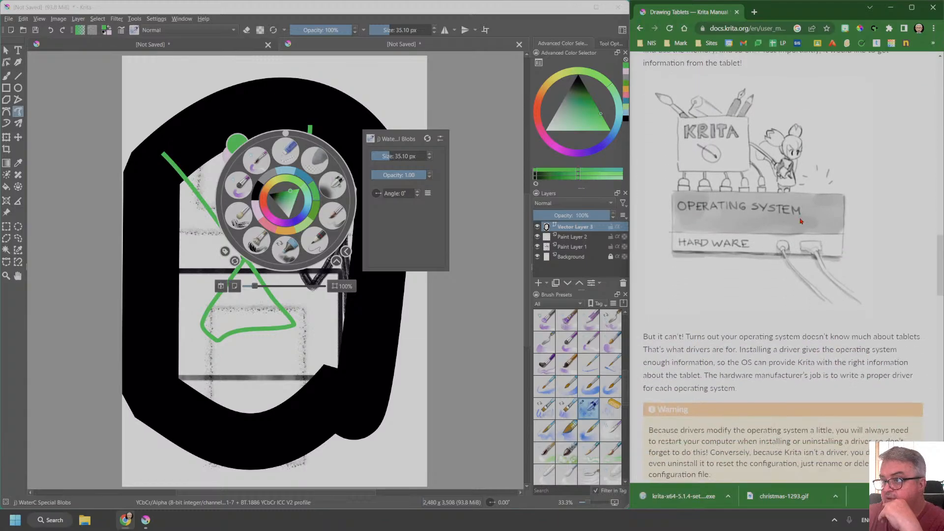
pyautogui.scroll(-5, 800, 222)
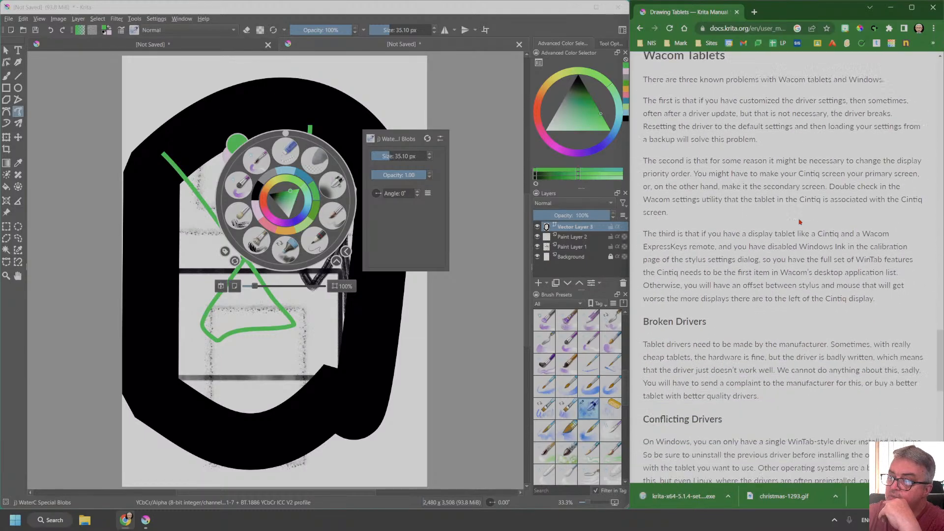
pyautogui.scroll(3, 798, 217)
pyautogui.scroll(-5, 799, 217)
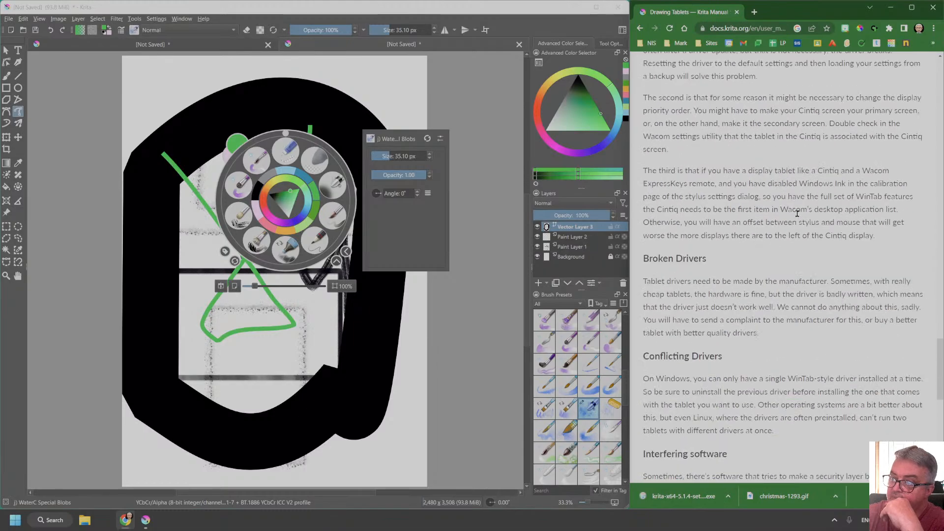
pyautogui.scroll(4, 798, 217)
pyautogui.scroll(-13, 800, 224)
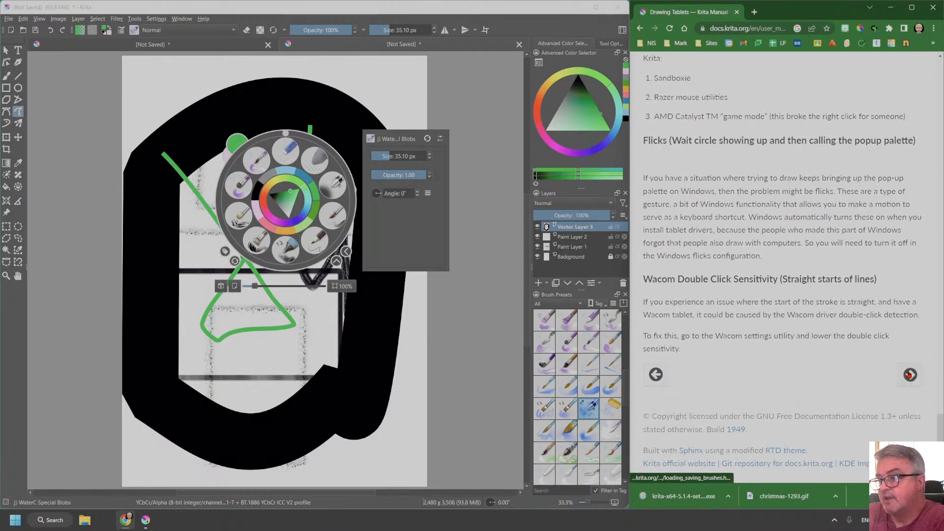
# - Skim the manual's Loading and Saving Brushes page and continue to the On-Canvas Brush Editor page
pyautogui.click(910, 374)
pyautogui.scroll(-15, 779, 227)
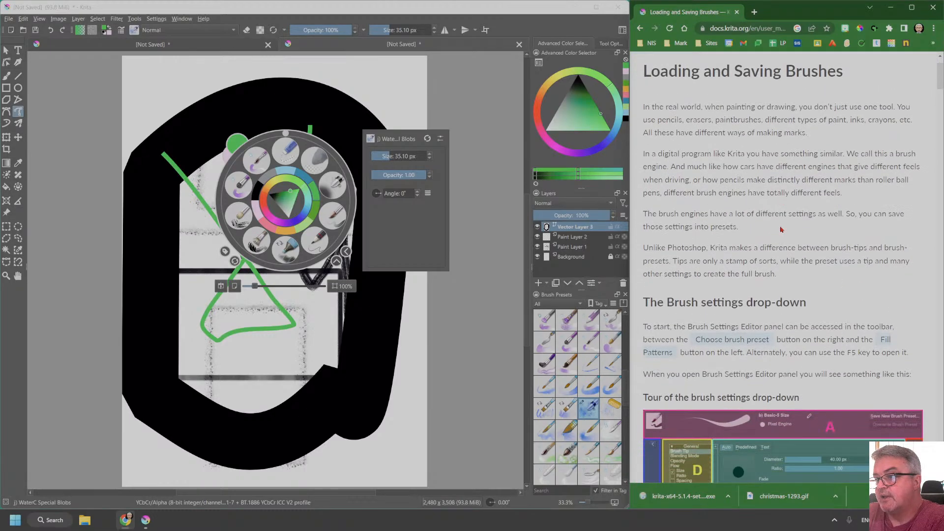
pyautogui.scroll(-6, 782, 228)
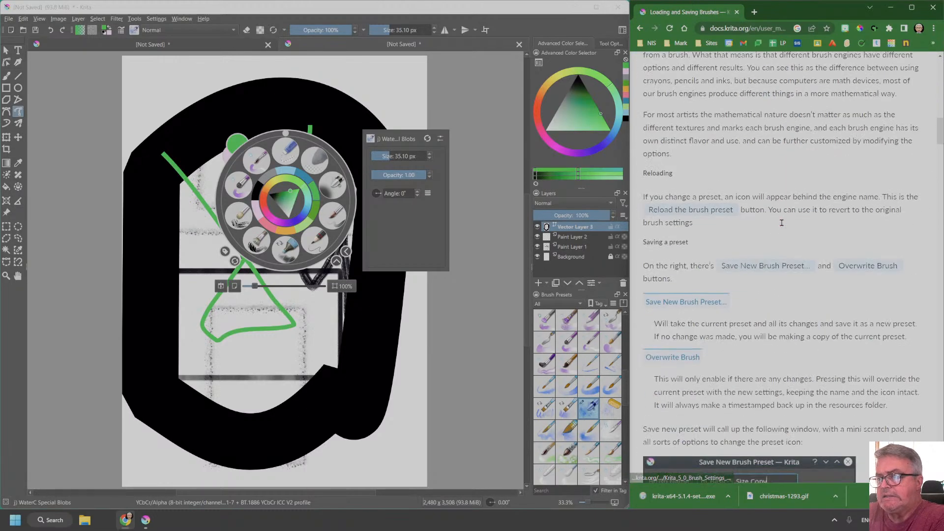
pyautogui.moveTo(940, 134); pyautogui.dragTo(934, 472)
pyautogui.click(911, 375)
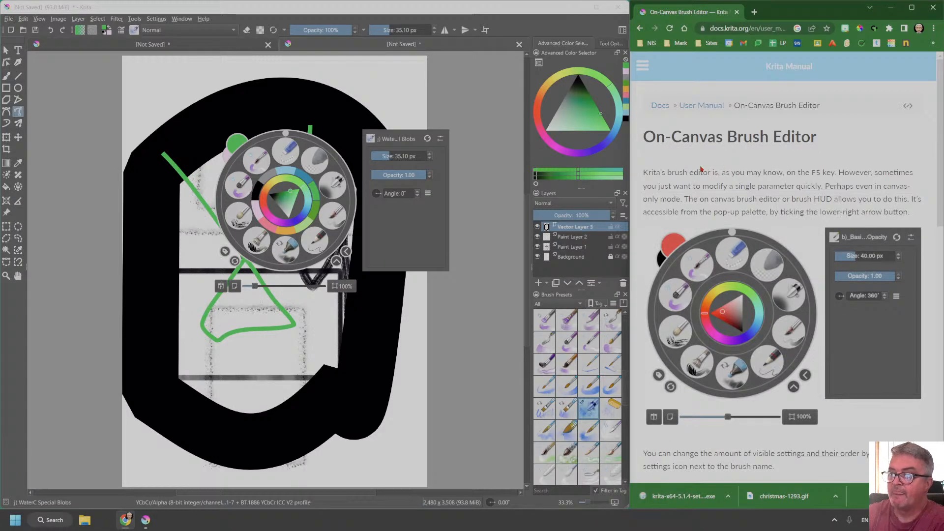
pyautogui.scroll(-1, 761, 187)
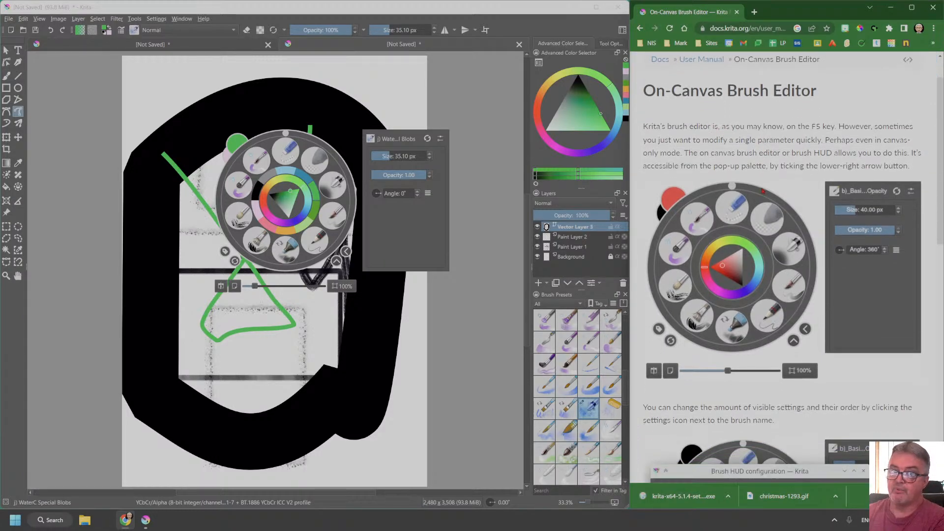
# - Read the rest of the On-Canvas Brush Editor page and the Mirror Tools page, continuing to Painting with Assistants
pyautogui.scroll(-9, 772, 189)
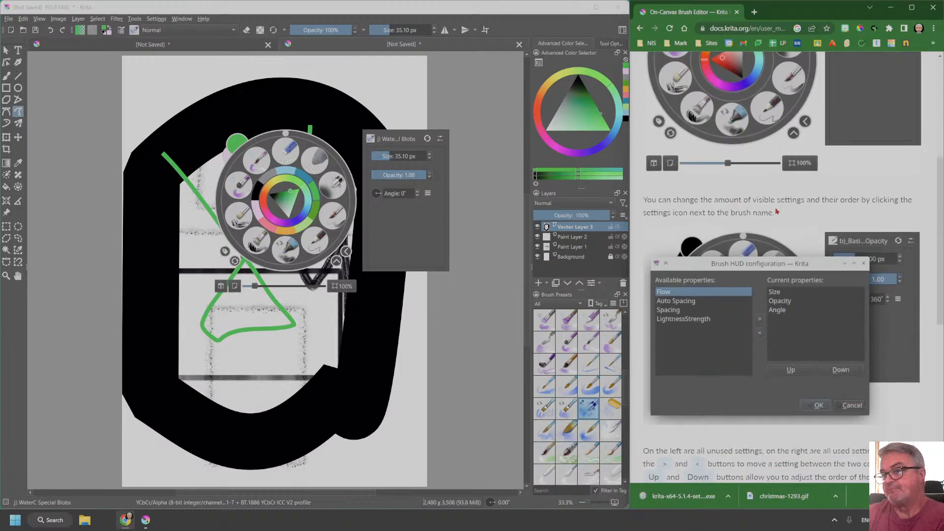
pyautogui.scroll(-4, 777, 210)
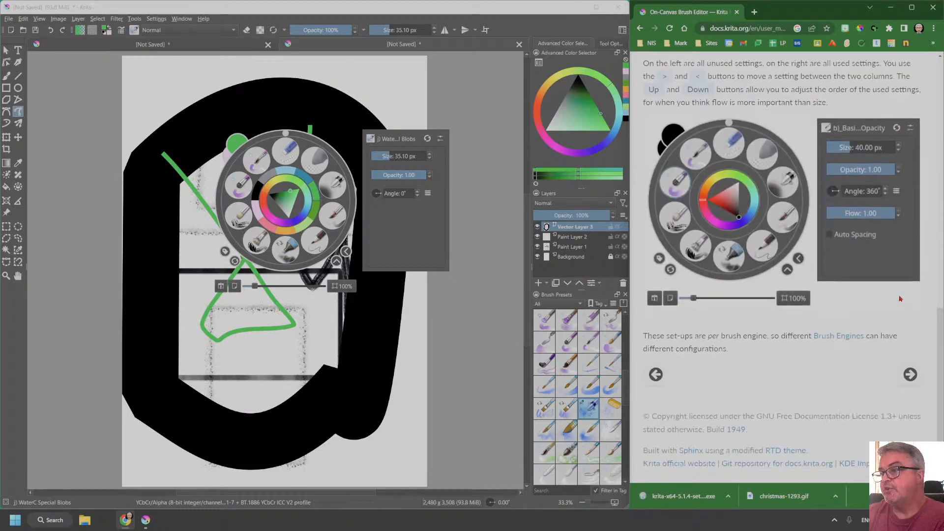
pyautogui.click(910, 374)
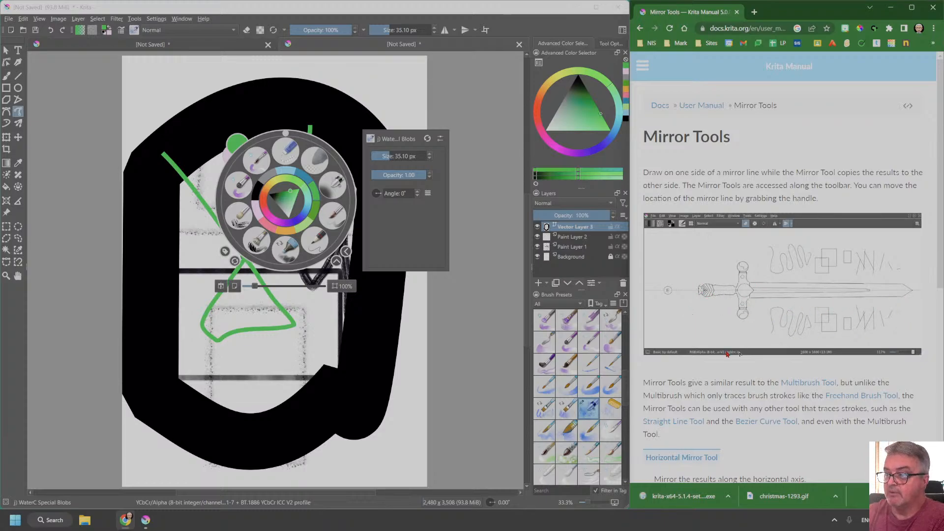
pyautogui.scroll(-7, 728, 354)
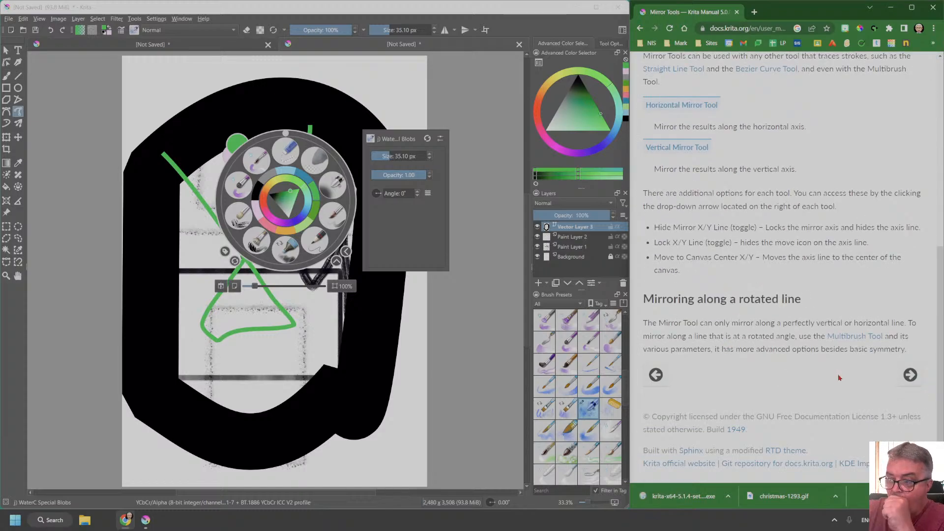
pyautogui.click(910, 375)
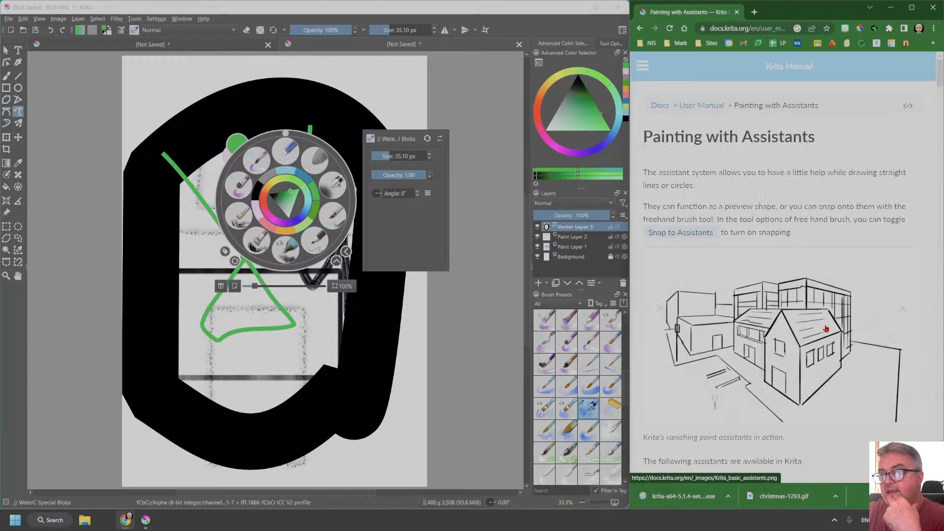
# - Switch to Krita and review the file formats available for saving the drawing, closing the save dialog without saving
pyautogui.click(9, 19)
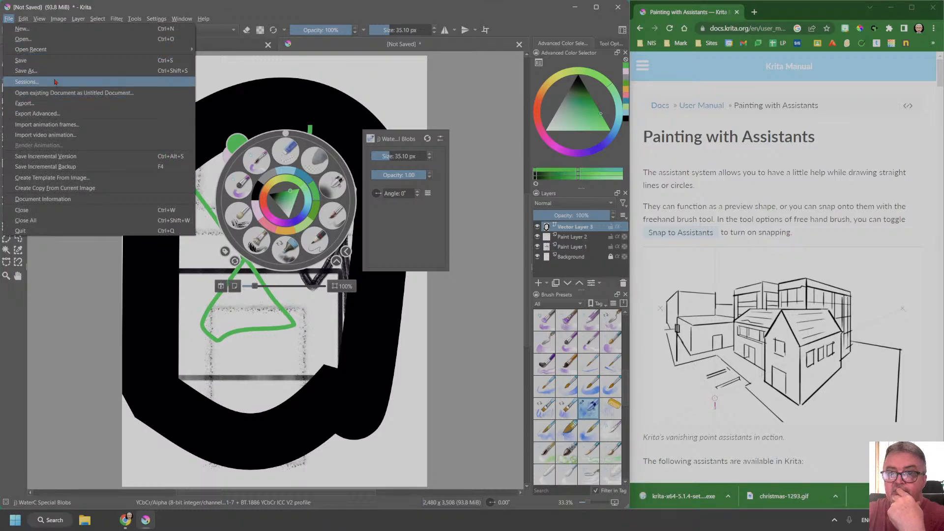
pyautogui.click(45, 62)
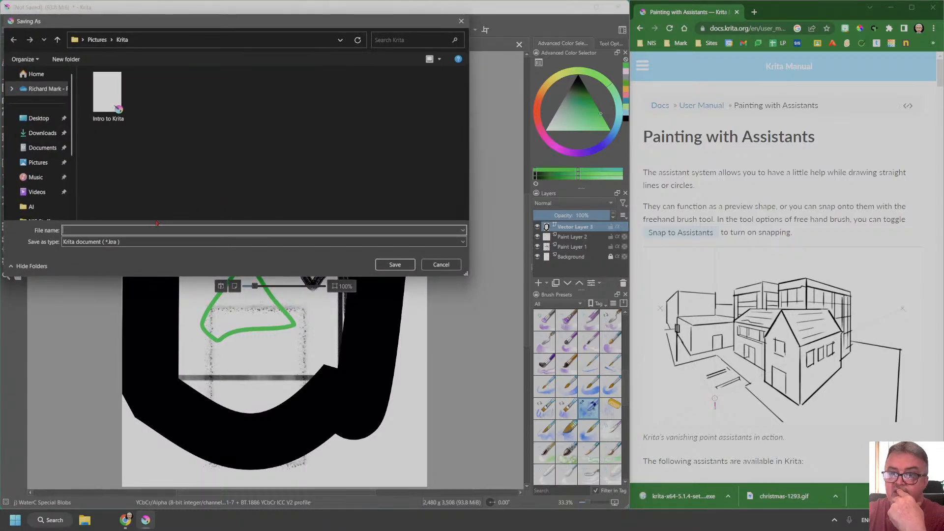
pyautogui.click(140, 242)
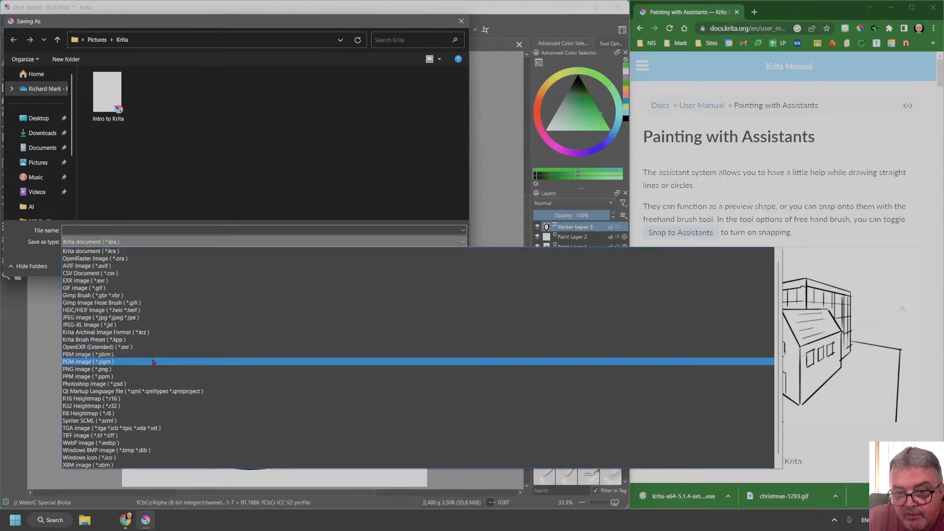
pyautogui.scroll(-1, 152, 362)
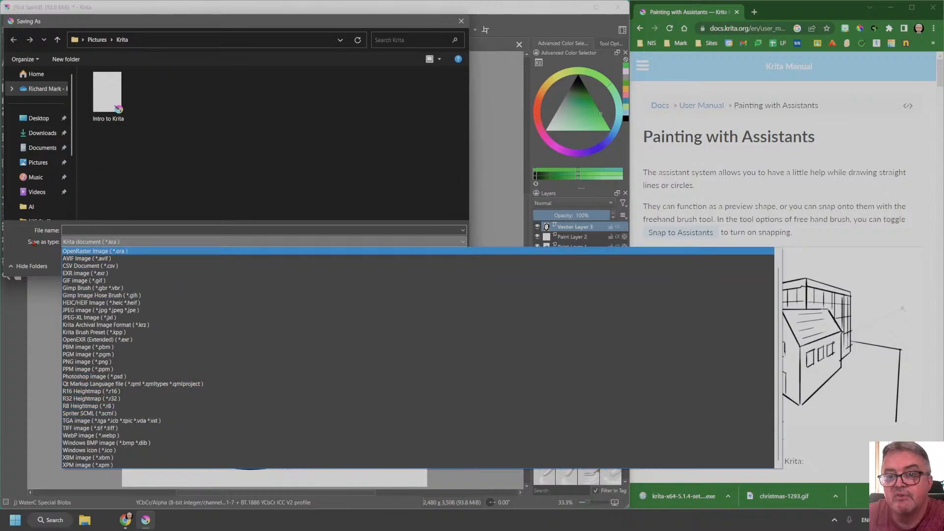
pyautogui.click(425, 14)
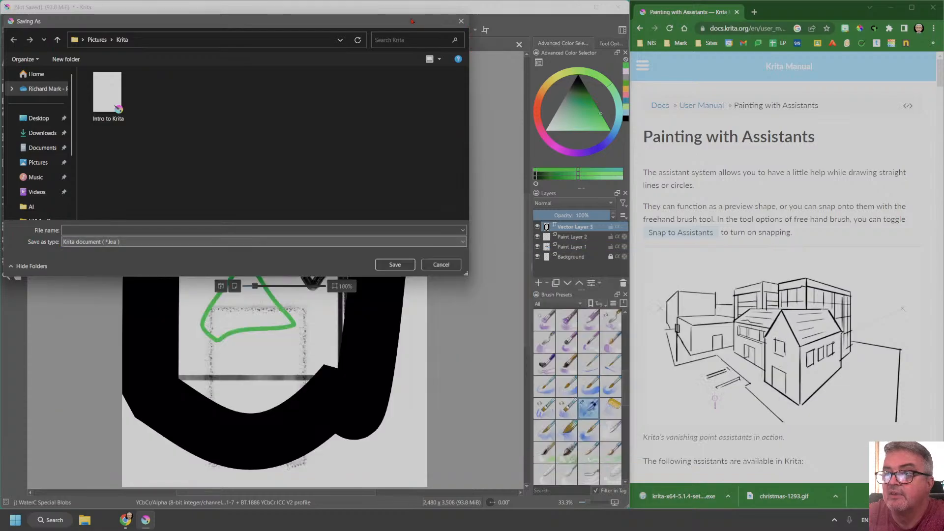
pyautogui.click(462, 21)
# - Review the file formats offered by Export Advanced and cancel the export
pyautogui.click(6, 20)
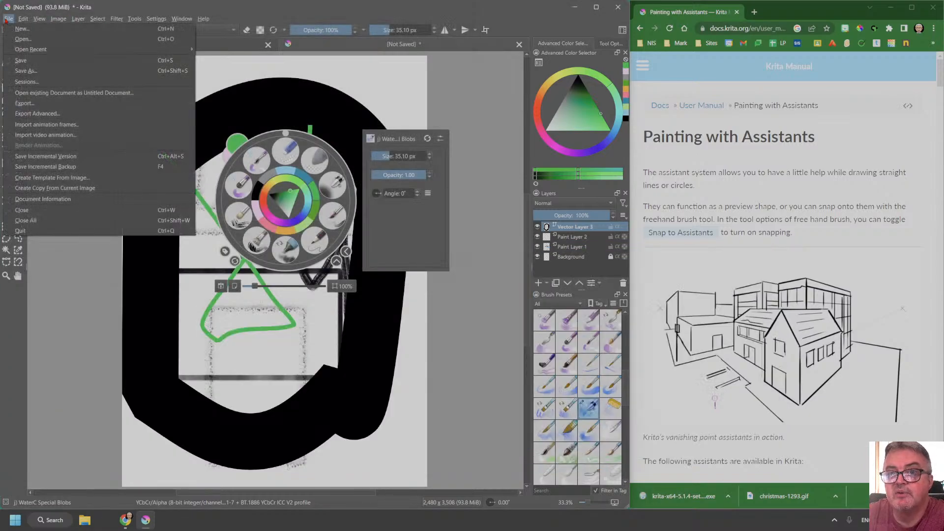
pyautogui.click(45, 114)
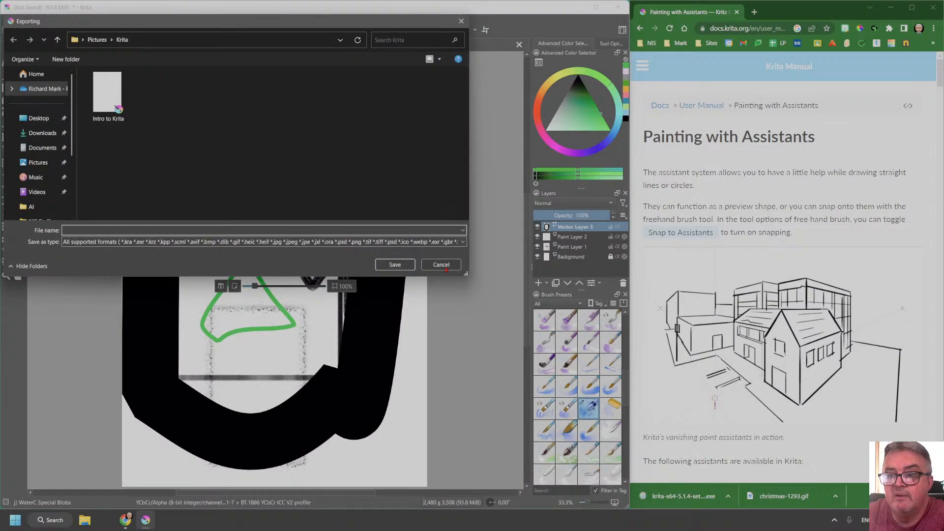
pyautogui.click(463, 242)
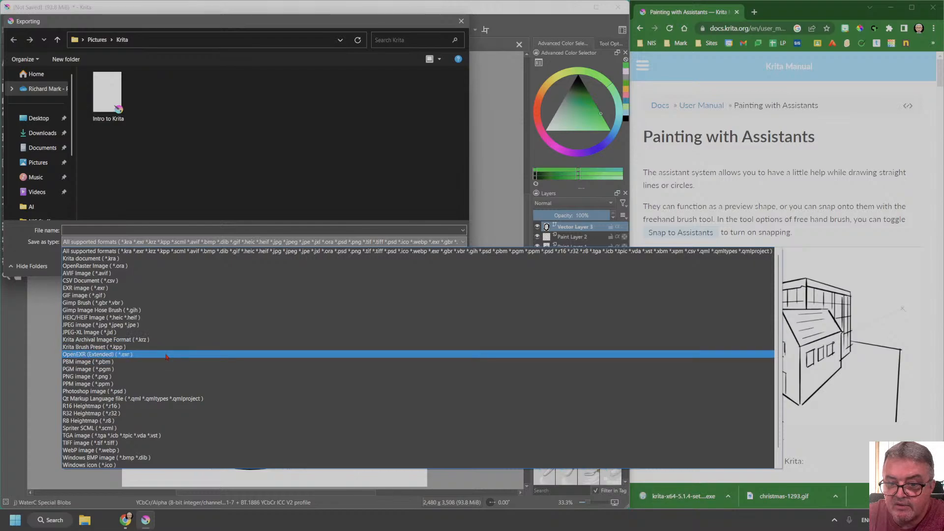
pyautogui.scroll(-1, 166, 362)
pyautogui.scroll(1, 166, 361)
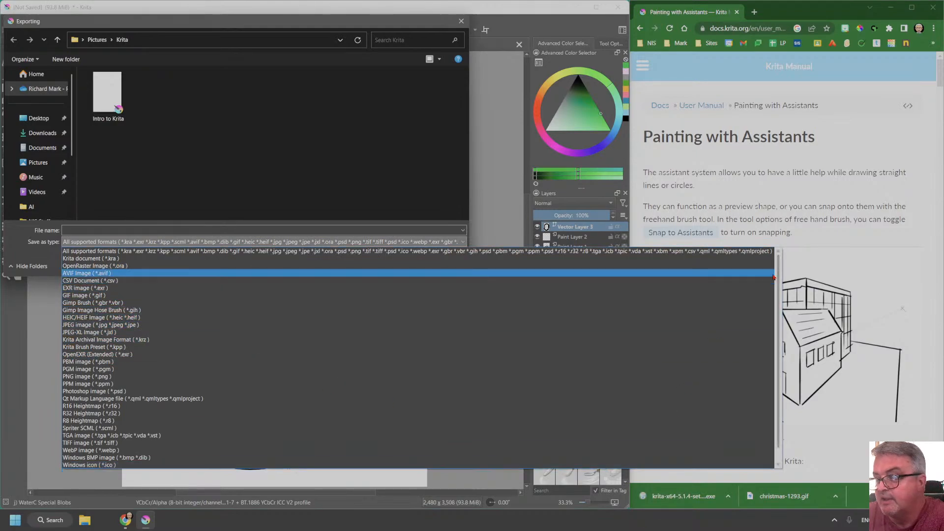
pyautogui.click(579, 297)
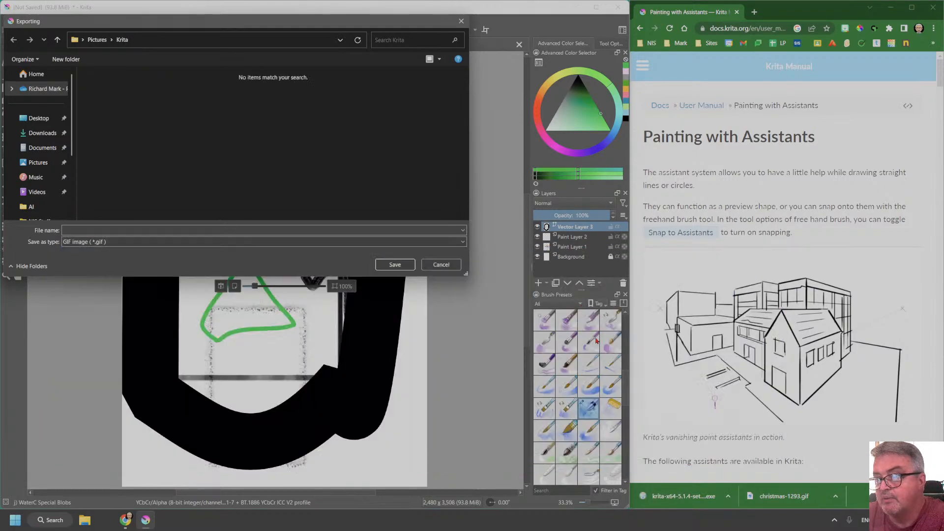
pyautogui.click(441, 265)
# - Check the file name history in the Export Advanced dialog, cancel the export, and dismiss the pop-up palette
pyautogui.click(8, 19)
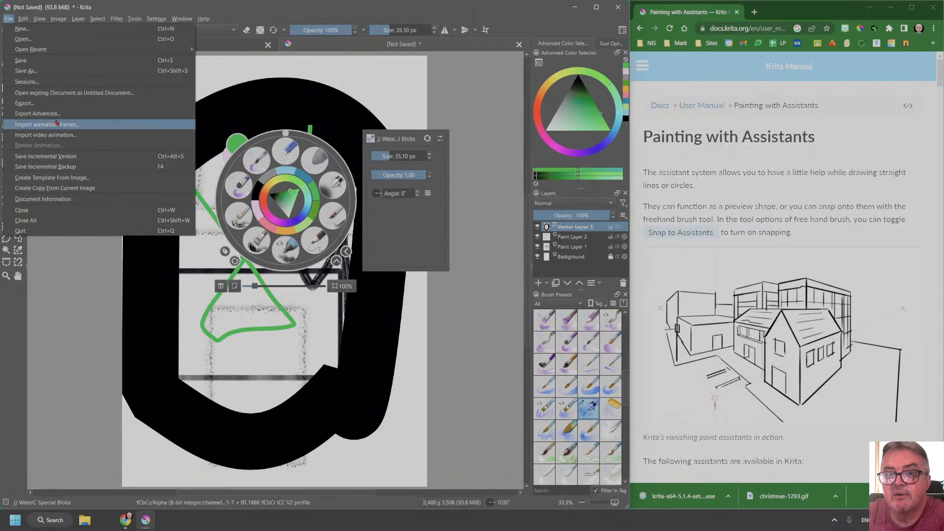
pyautogui.click(30, 113)
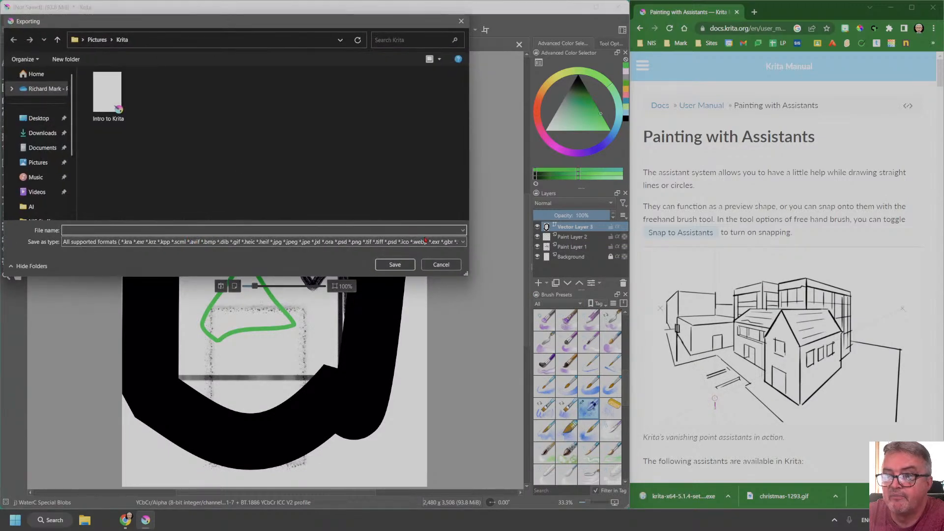
pyautogui.click(463, 230)
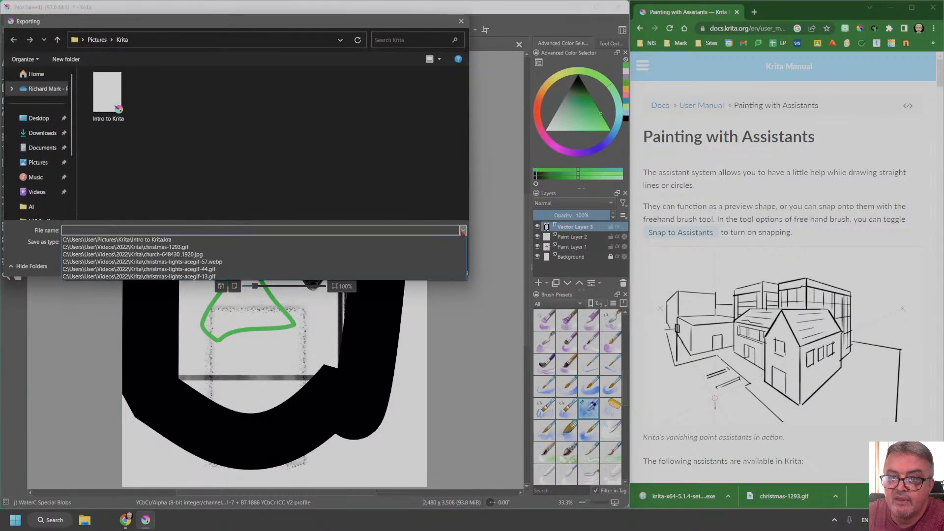
pyautogui.click(463, 231)
pyautogui.click(442, 264)
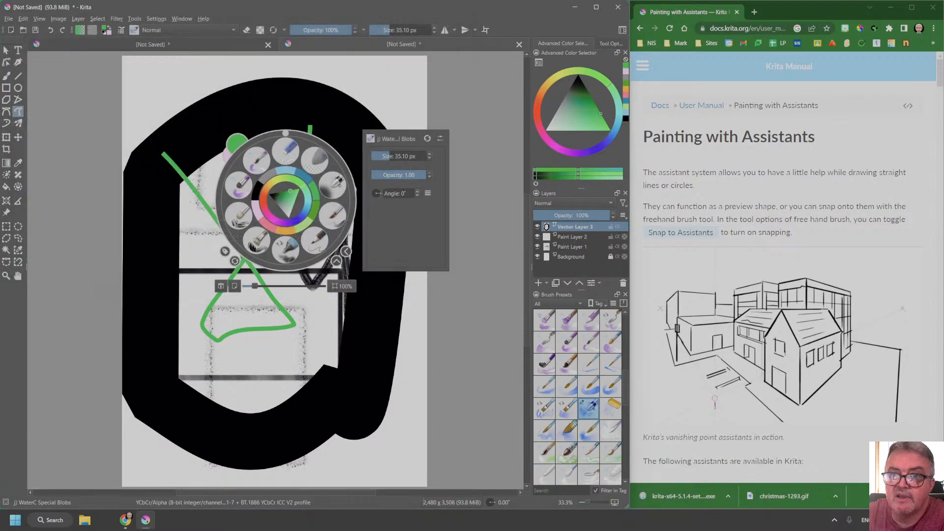
pyautogui.click(8, 18)
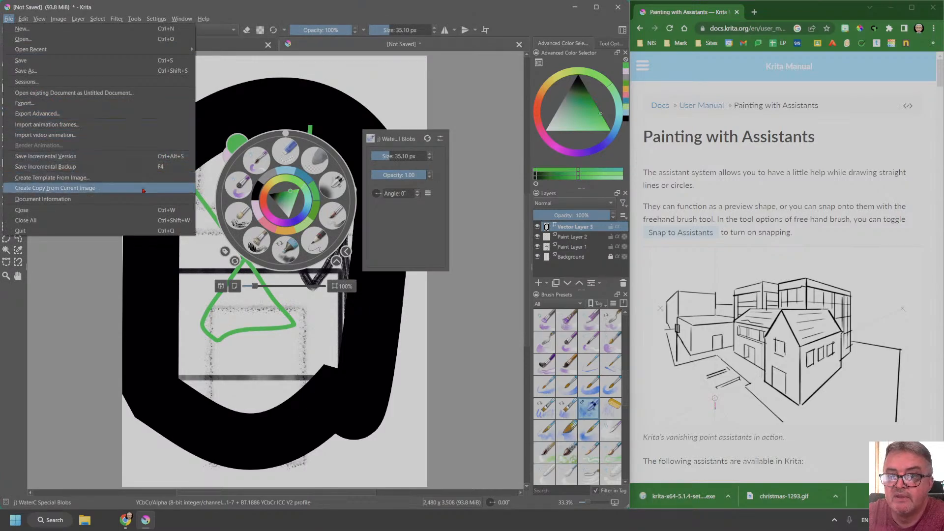
pyautogui.click(504, 136)
# - Skim the manual's Painting with Assistants page, covering ellipse, perspective, ruler, spline and vanishing point assistants and the technical drawing setup
pyautogui.scroll(-15, 727, 252)
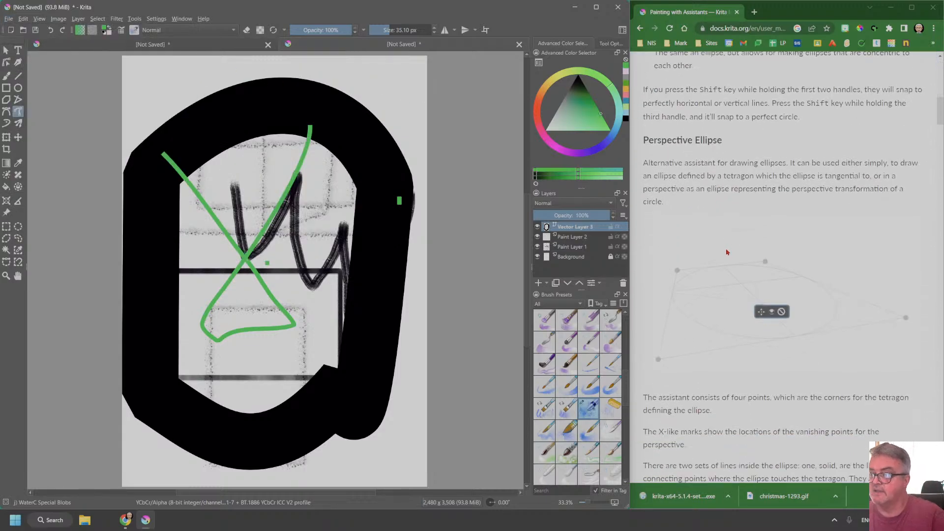
pyautogui.scroll(-2, 669, 232)
pyautogui.scroll(-7, 672, 223)
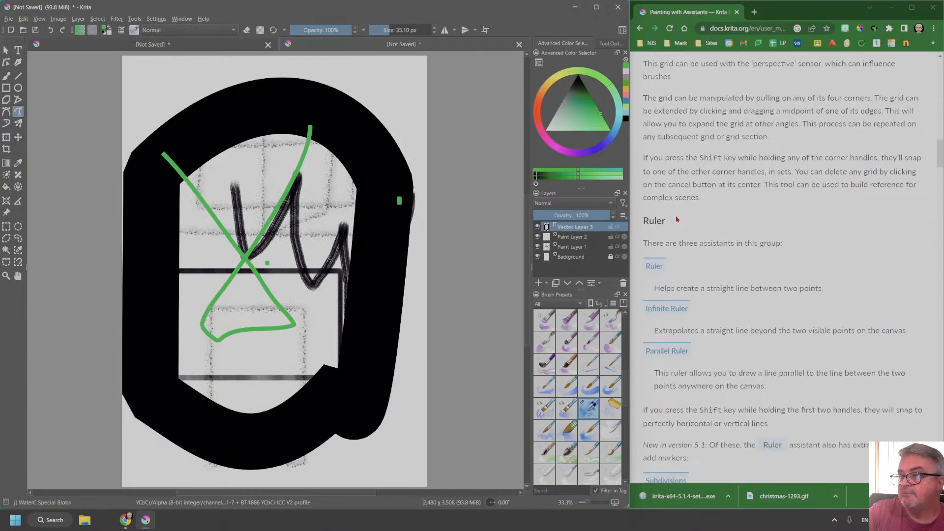
pyautogui.scroll(1, 678, 220)
pyautogui.scroll(6, 680, 217)
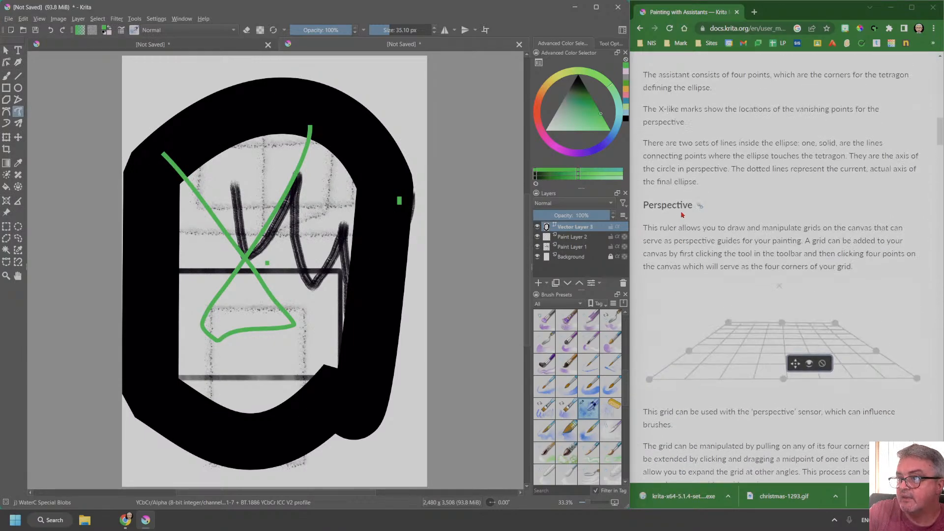
pyautogui.scroll(-15, 682, 213)
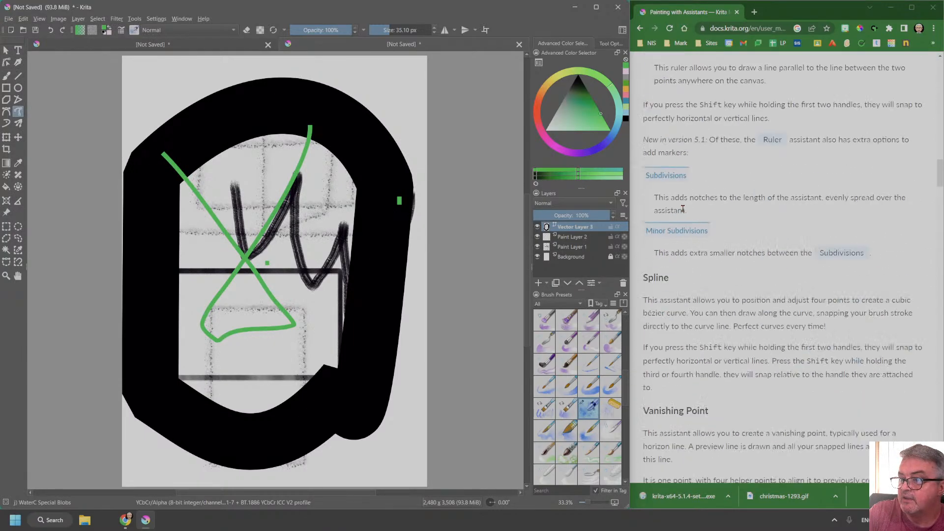
pyautogui.scroll(-15, 684, 210)
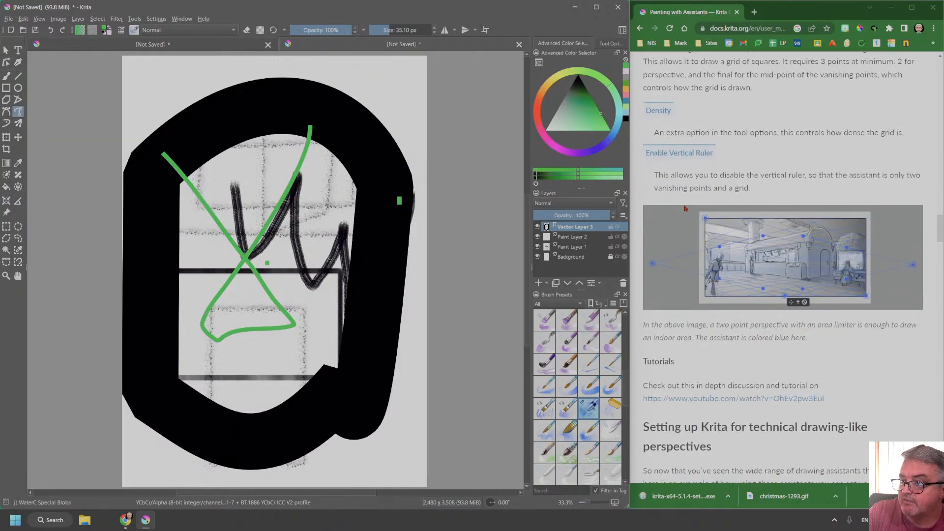
pyautogui.scroll(-18, 685, 209)
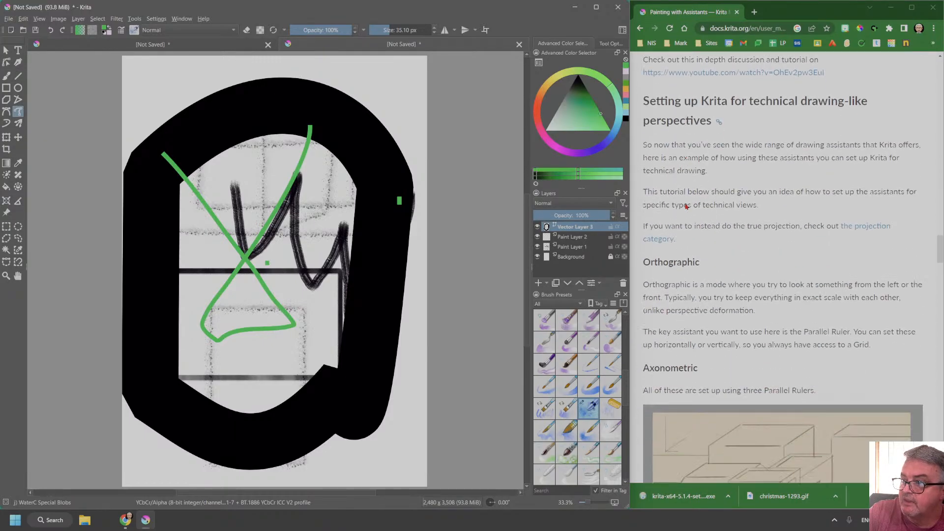
pyautogui.scroll(20, 694, 208)
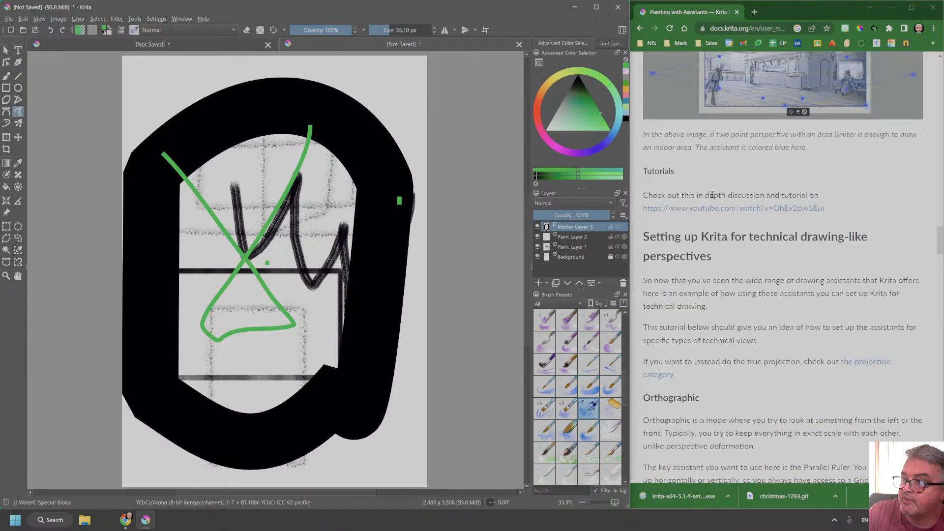
pyautogui.scroll(15, 694, 208)
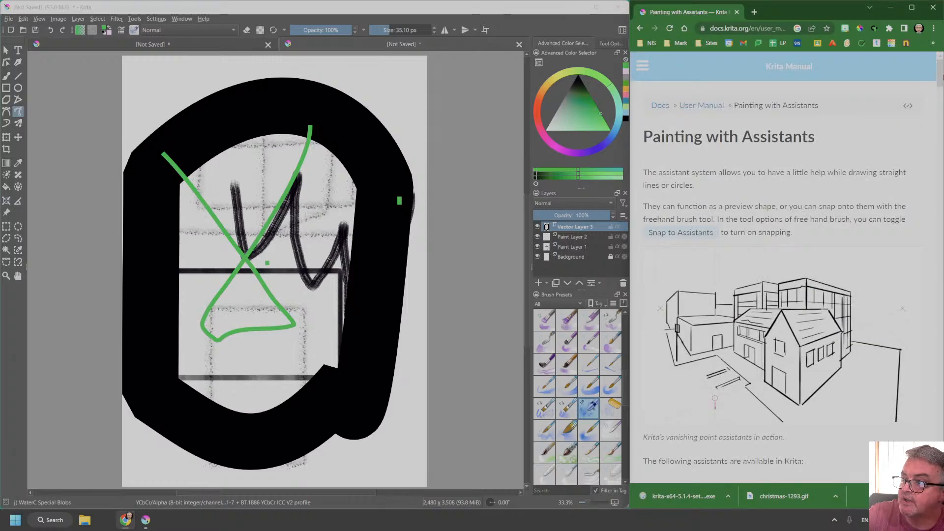
pyautogui.moveTo(940, 78); pyautogui.dragTo(940, 474)
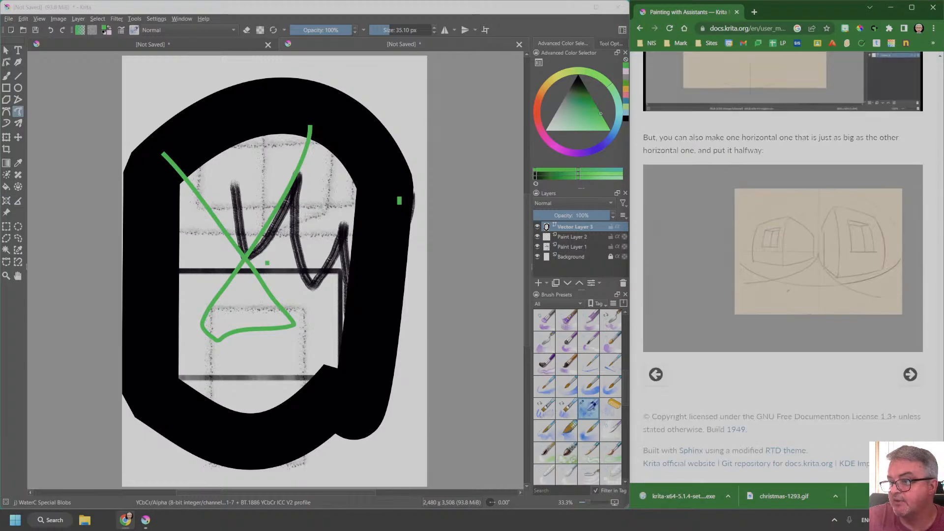
# - Go to the official Krita website, open its Learn section, and look over the manual's main sections
pyautogui.click(694, 464)
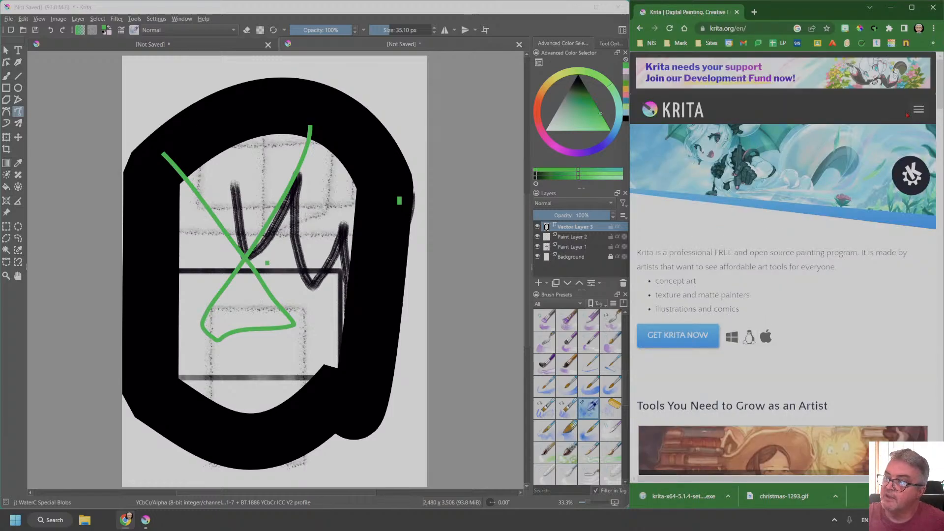
pyautogui.click(918, 109)
pyautogui.click(646, 194)
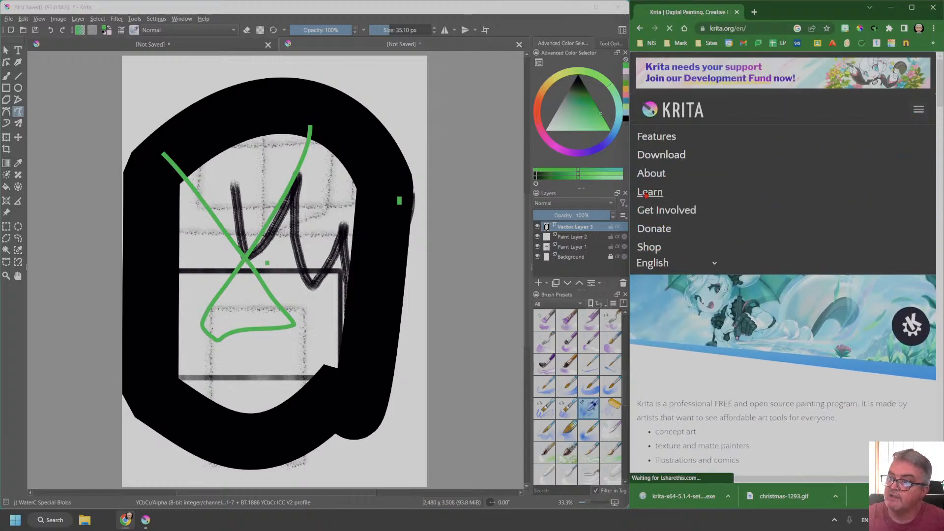
pyautogui.scroll(-4, 806, 272)
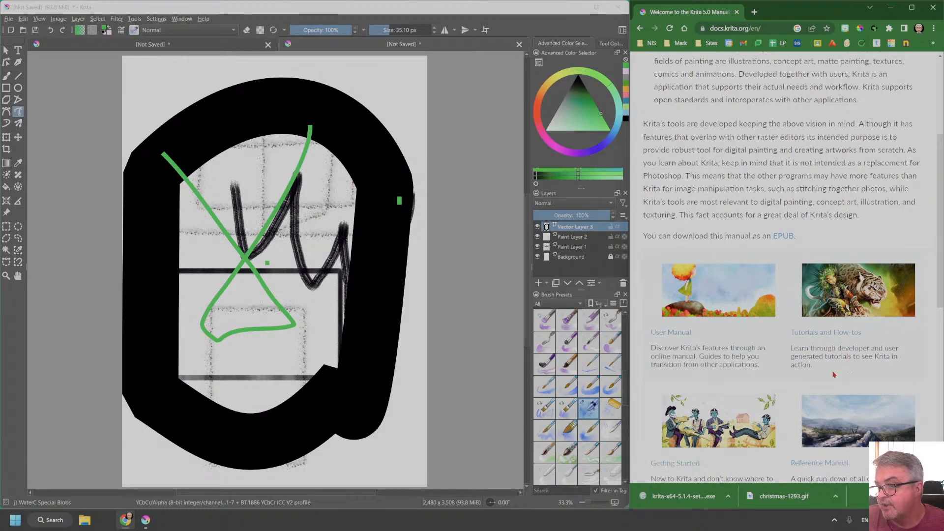
pyautogui.scroll(-2, 833, 375)
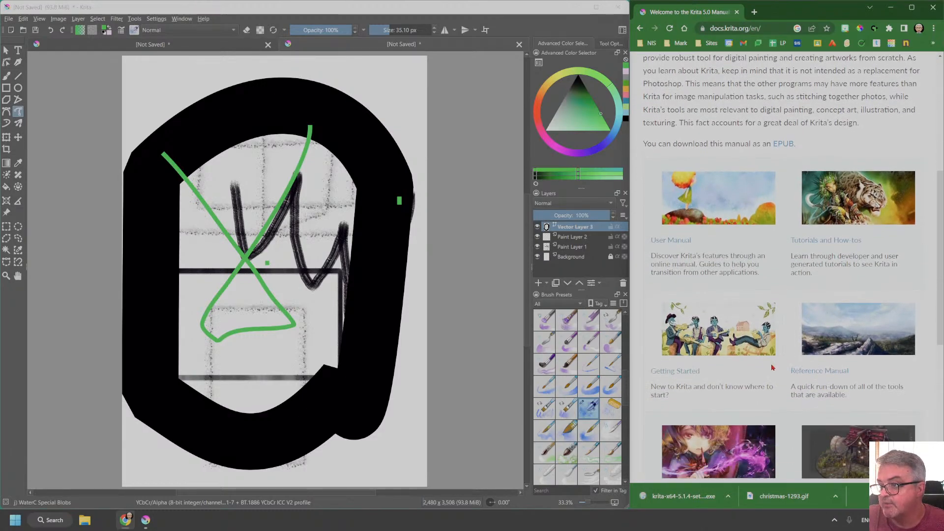
pyautogui.scroll(-3, 840, 358)
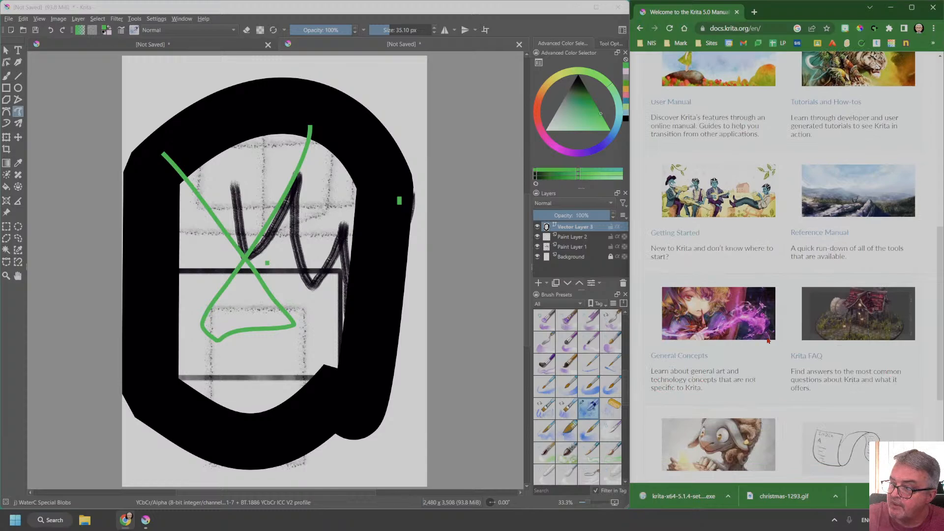
pyautogui.scroll(-1, 836, 339)
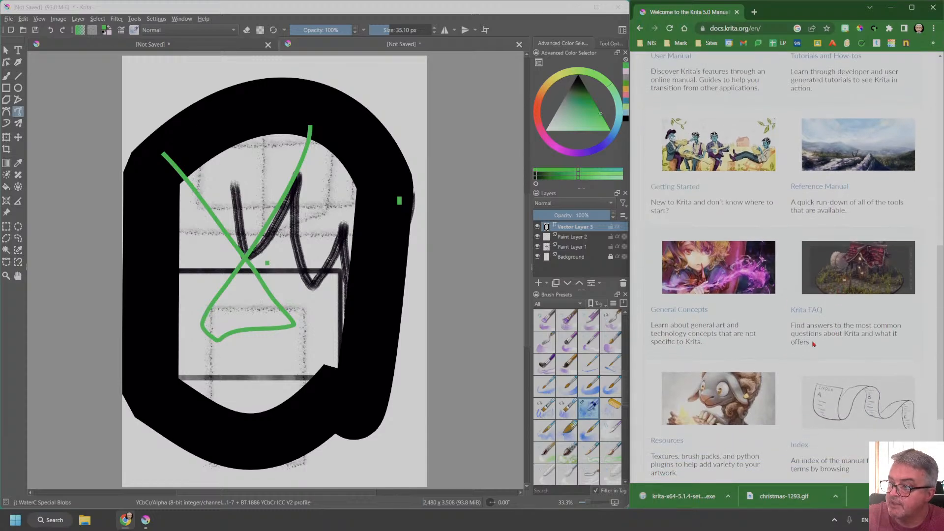
# - Open the Tutorials and How-tos section of the Krita manual and look over its full list of topics
pyautogui.scroll(-3, 783, 339)
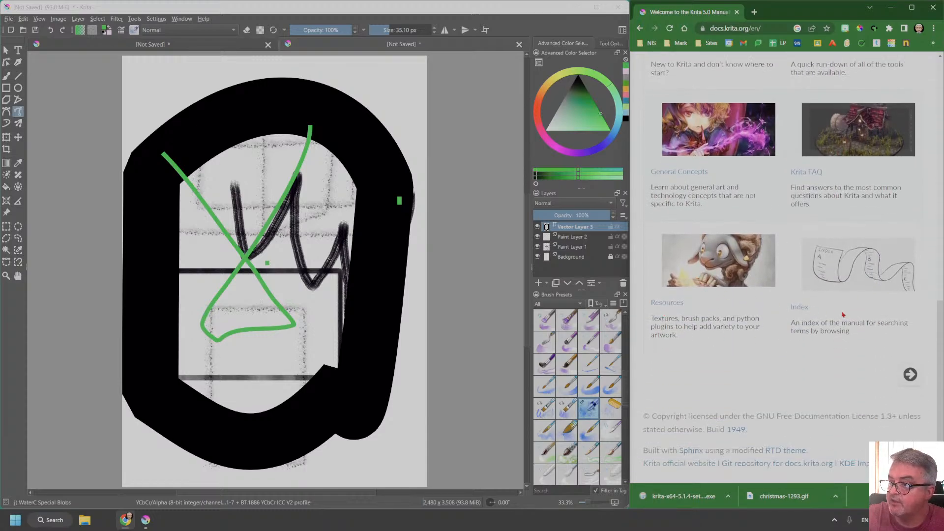
pyautogui.scroll(8, 812, 295)
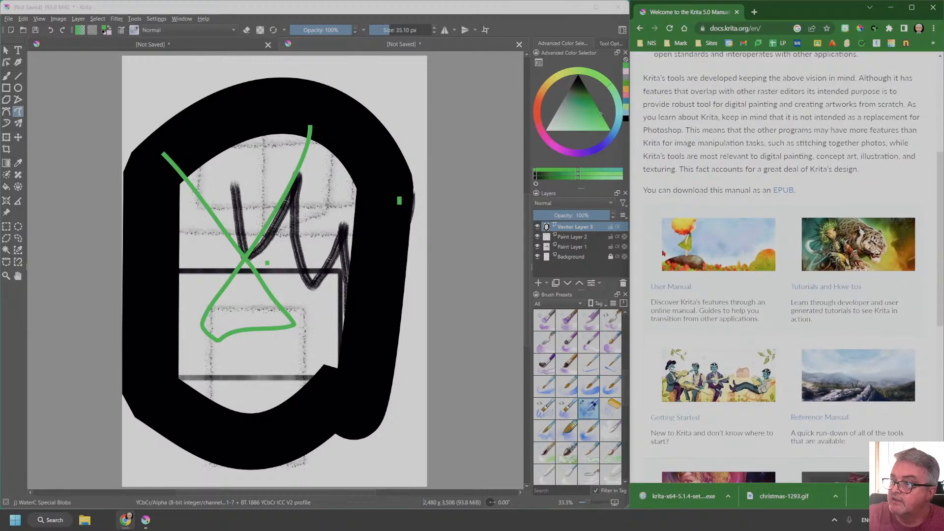
pyautogui.click(818, 296)
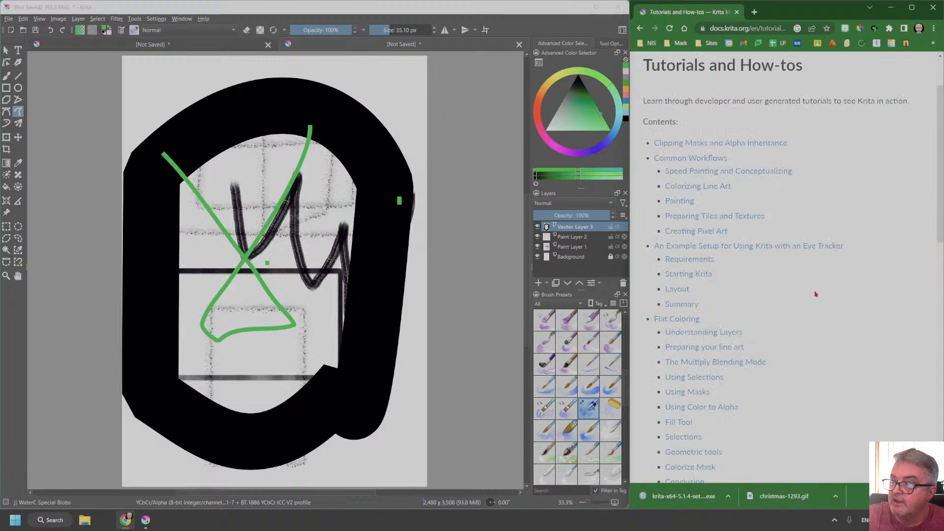
pyautogui.scroll(-8, 839, 307)
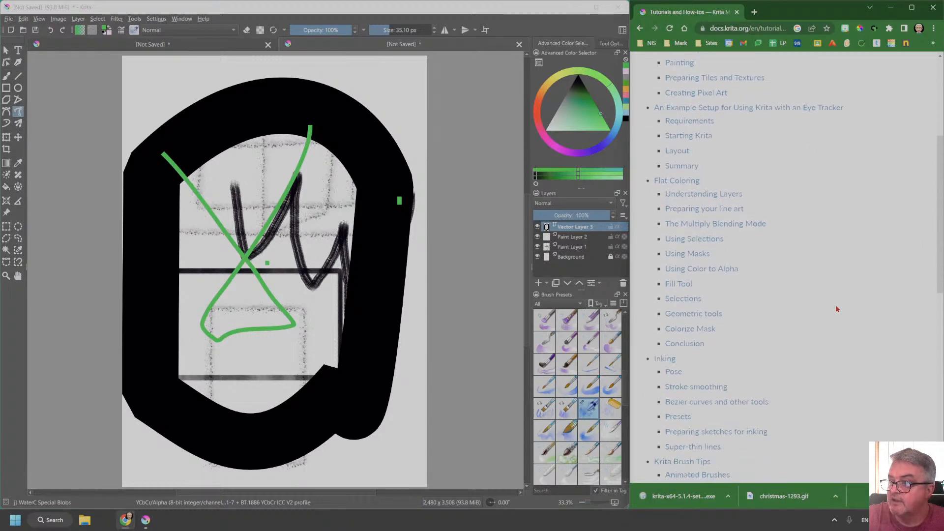
pyautogui.scroll(-6, 838, 309)
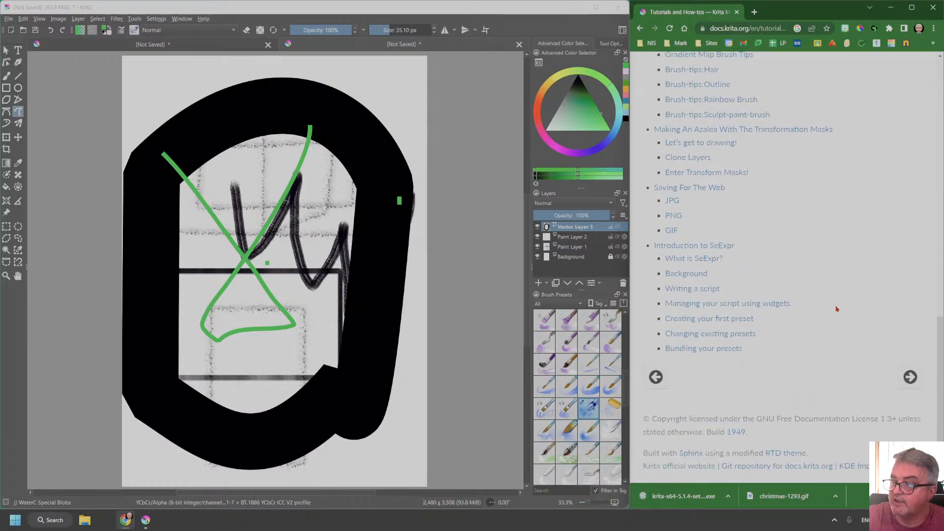
pyautogui.scroll(14, 838, 307)
pyautogui.scroll(1, 834, 308)
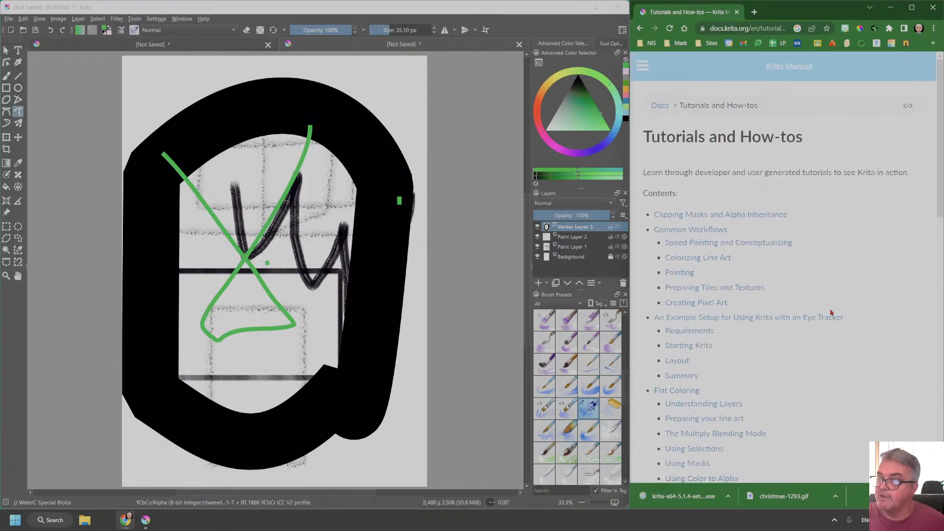